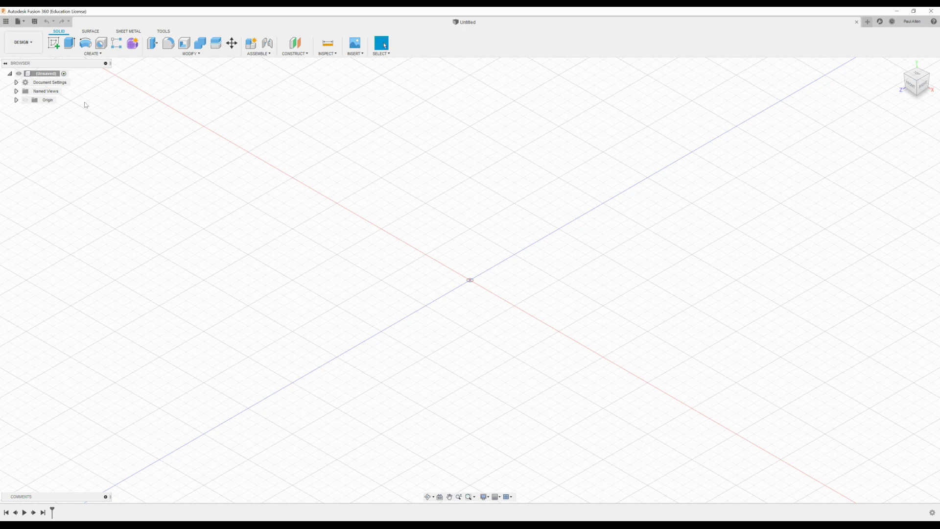
Step: Sketch a rectangle on the horizontal origin plane, cornered at the origin, 50 mm high and about 120 mm wide
left_click(53, 45)
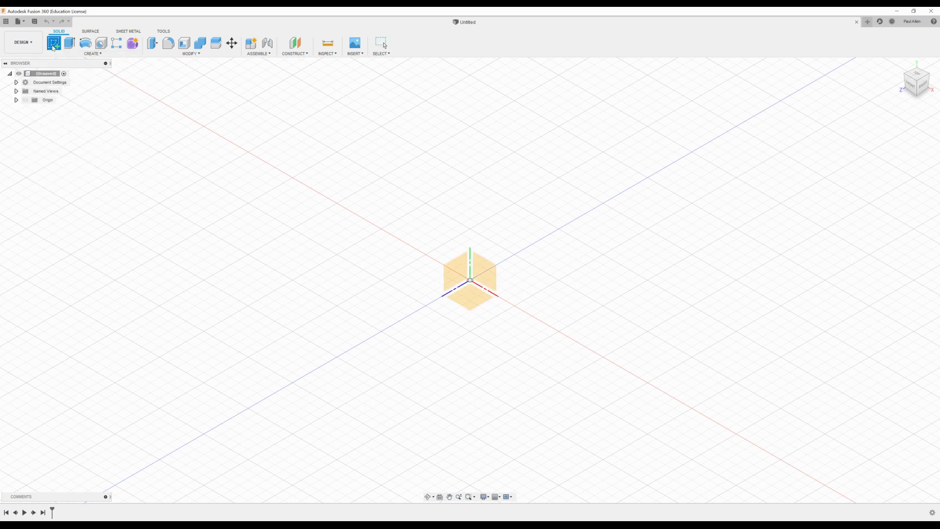
left_click(461, 302)
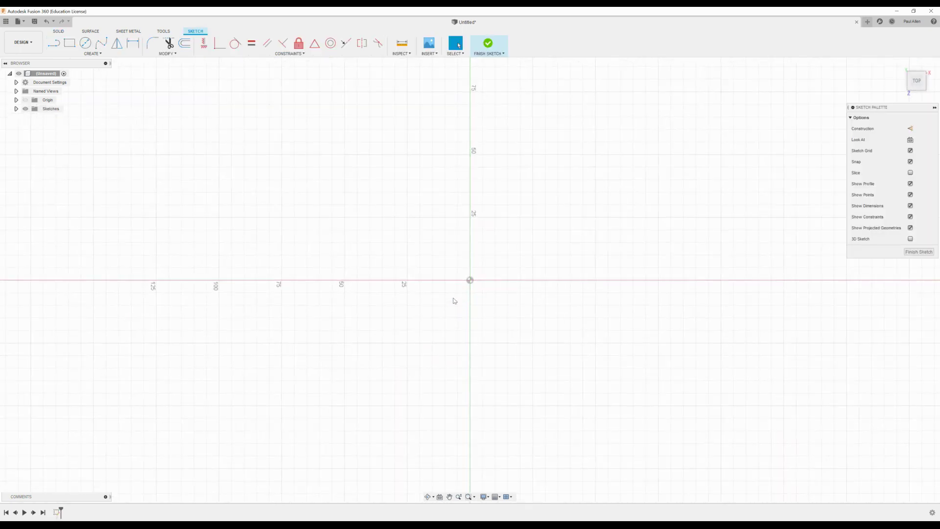
left_click(70, 46)
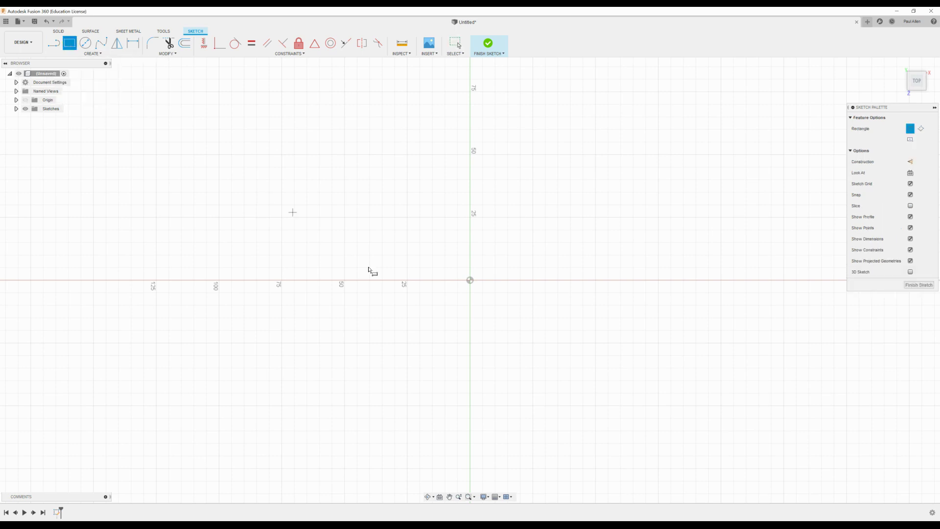
left_click(470, 280)
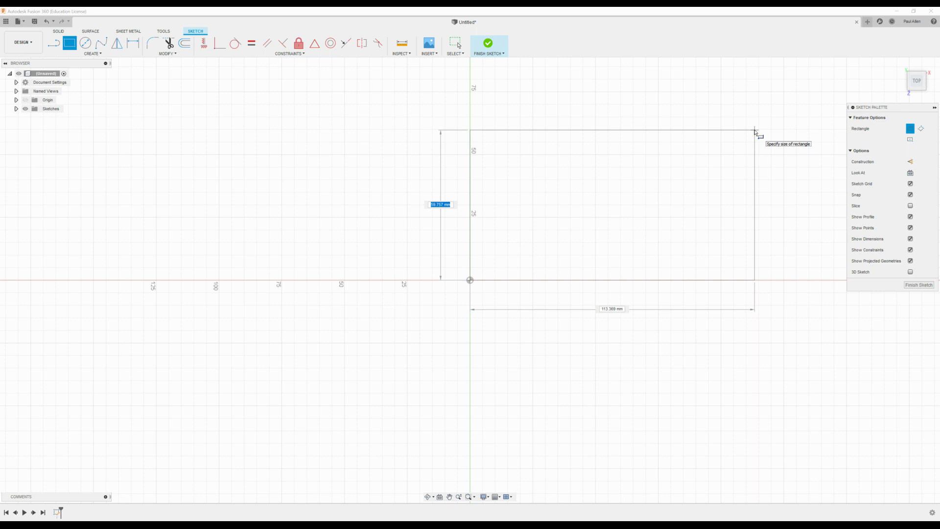
type("50")
key("Tab")
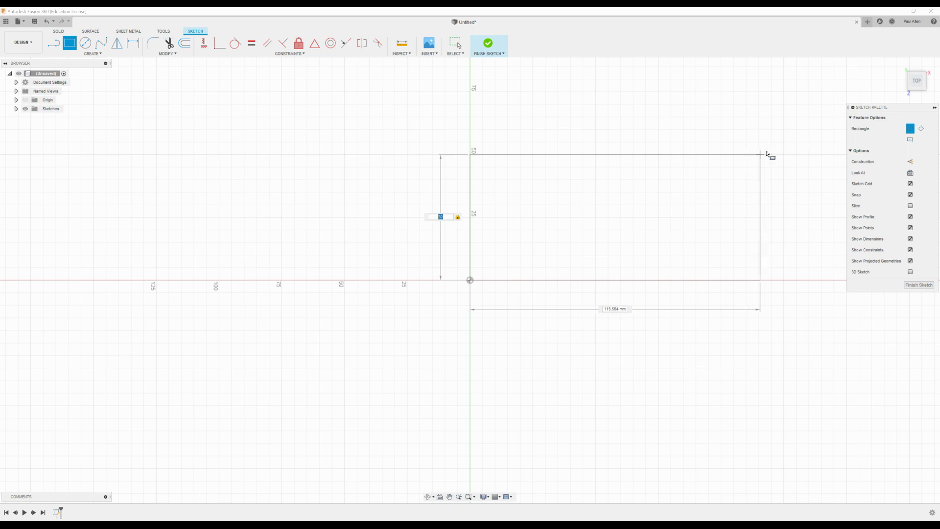
left_click(774, 189)
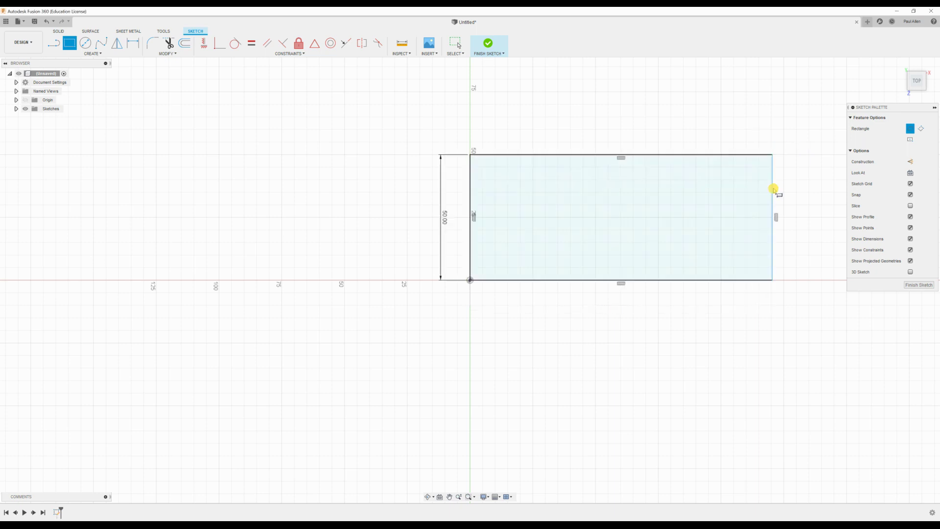
Step: Dimension the rectangle's lower edge to 70 mm and finish the sketch
left_click(131, 46)
left_click(511, 280)
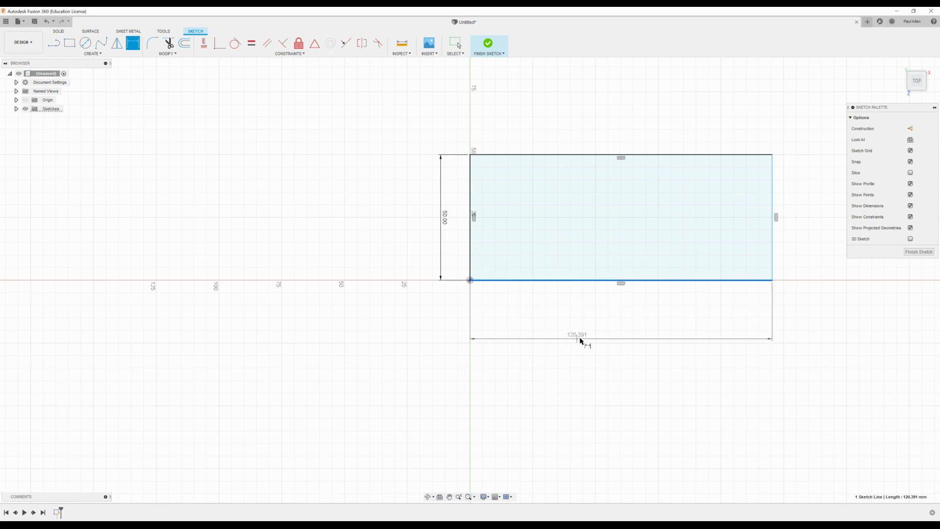
left_click(580, 340)
type("70")
key("Return")
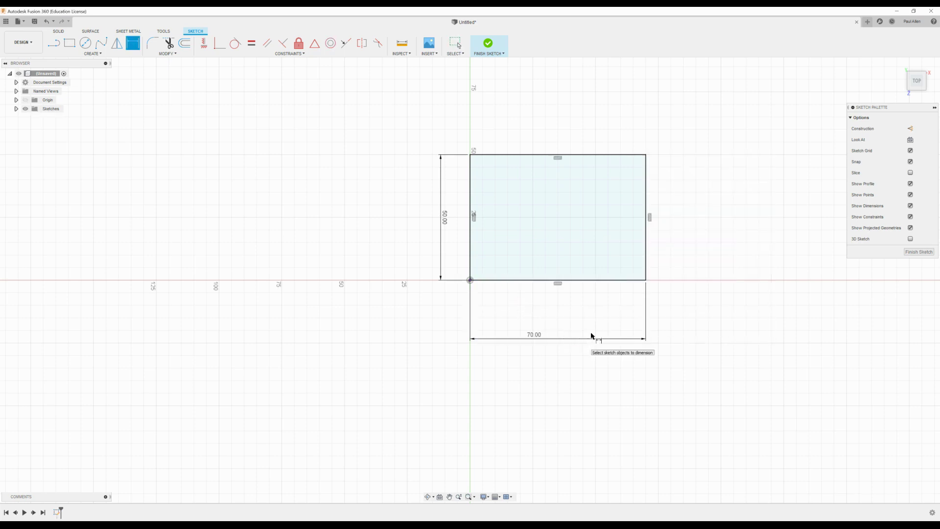
left_click(488, 43)
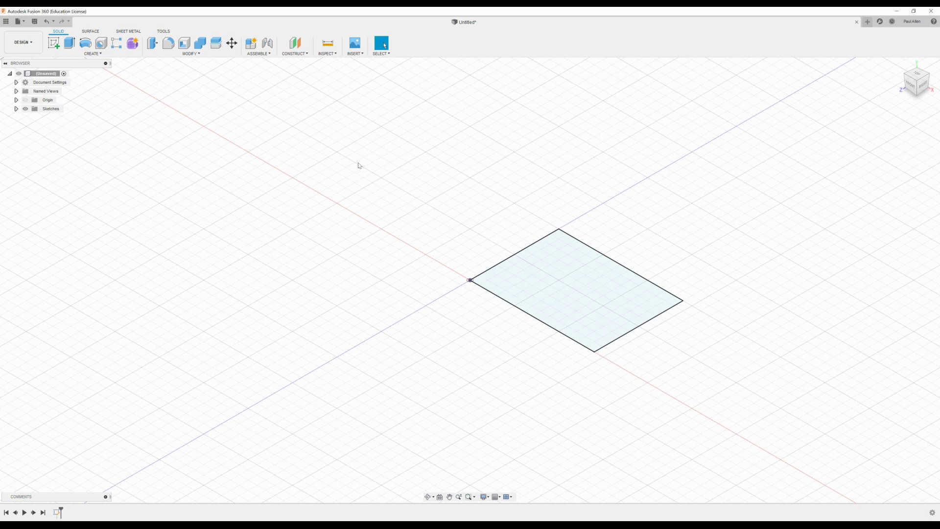
Step: Extrude the rectangle profile 10 mm upward as a new body
key("e")
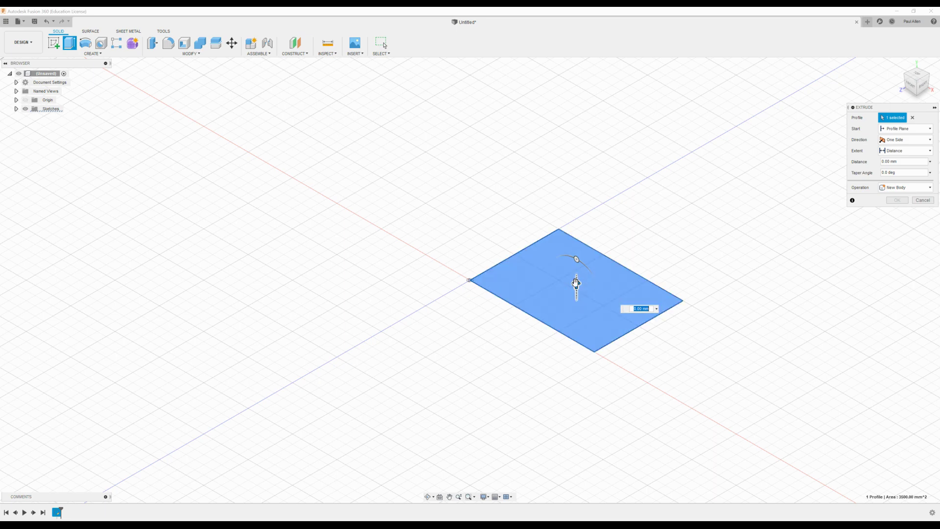
left_click_drag(577, 283, 578, 265)
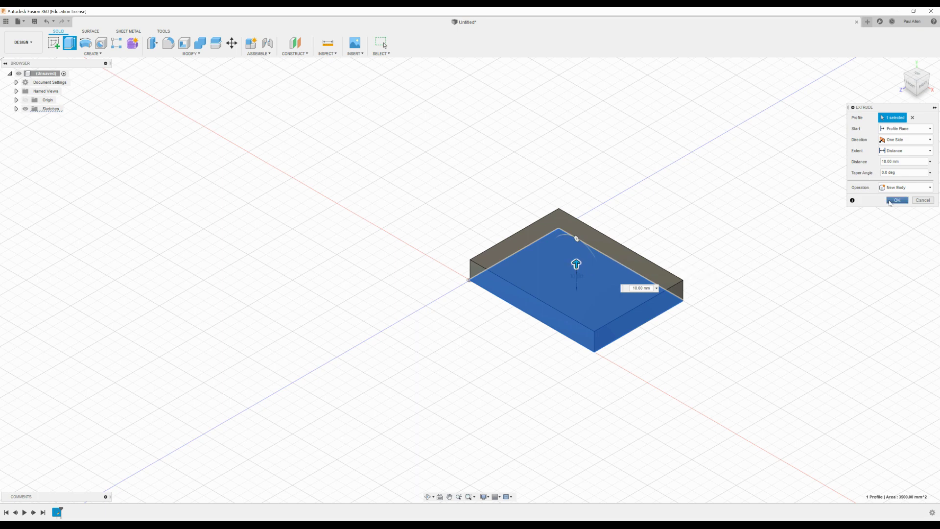
left_click(896, 200)
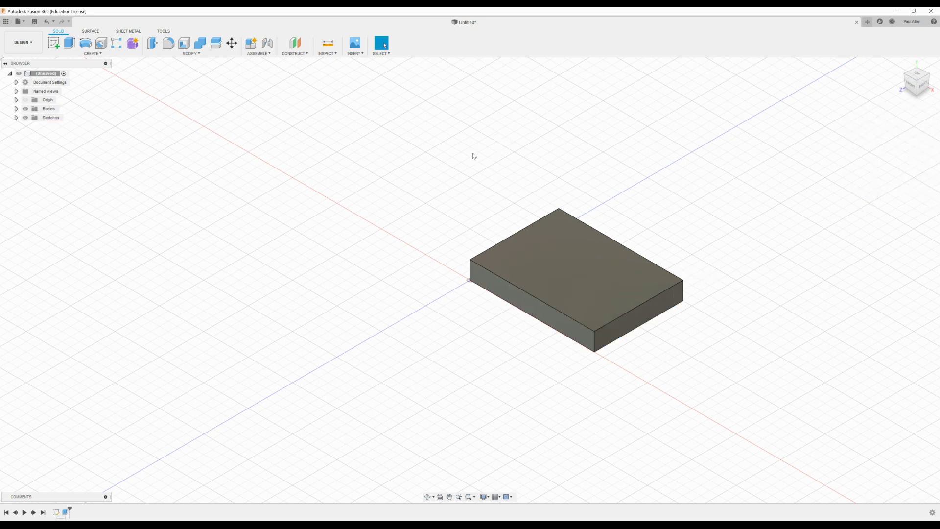
Step: Sketch a horizontal center-to-center slot on the block's top face, 10 mm wide with centers about 51 mm apart
left_click(54, 43)
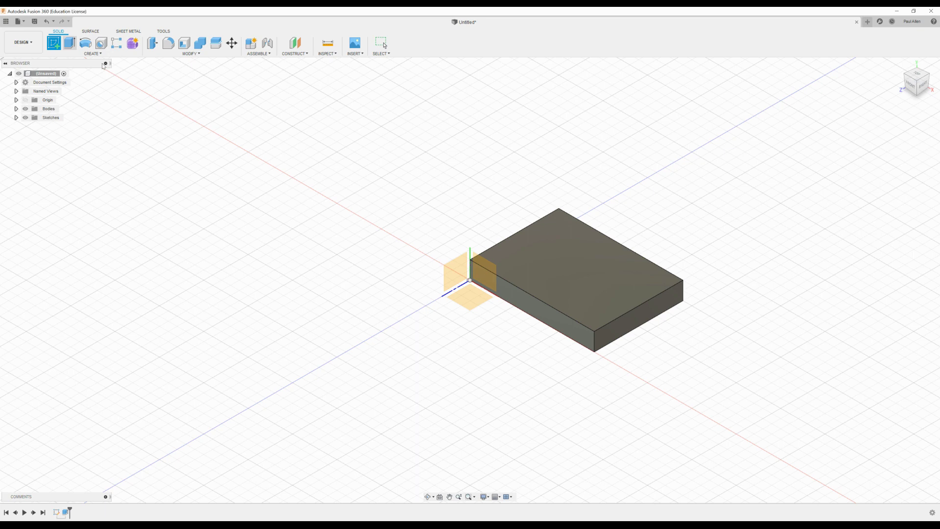
left_click(572, 265)
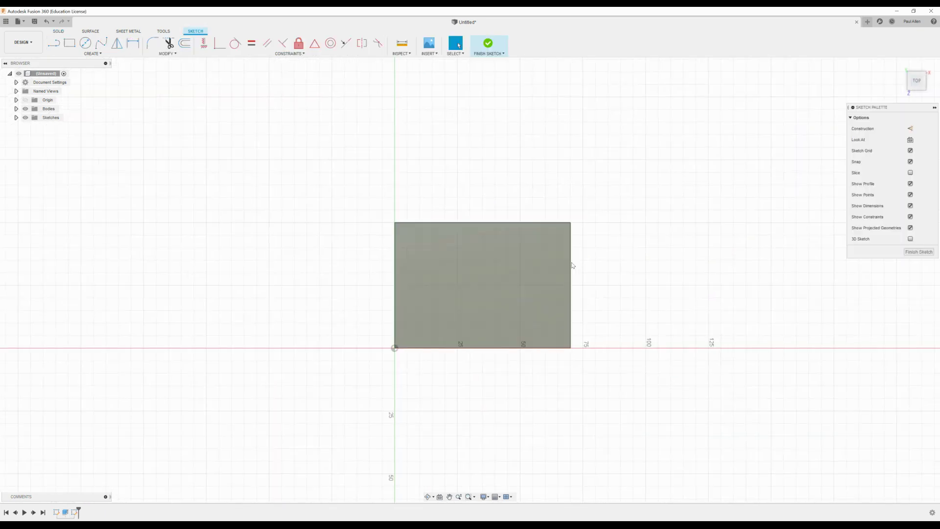
left_click(100, 54)
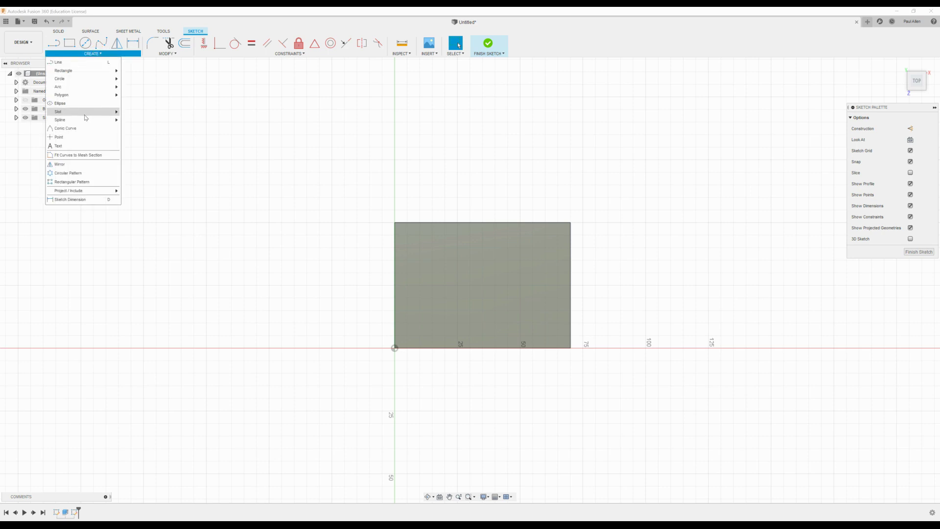
mouse_move(84, 115)
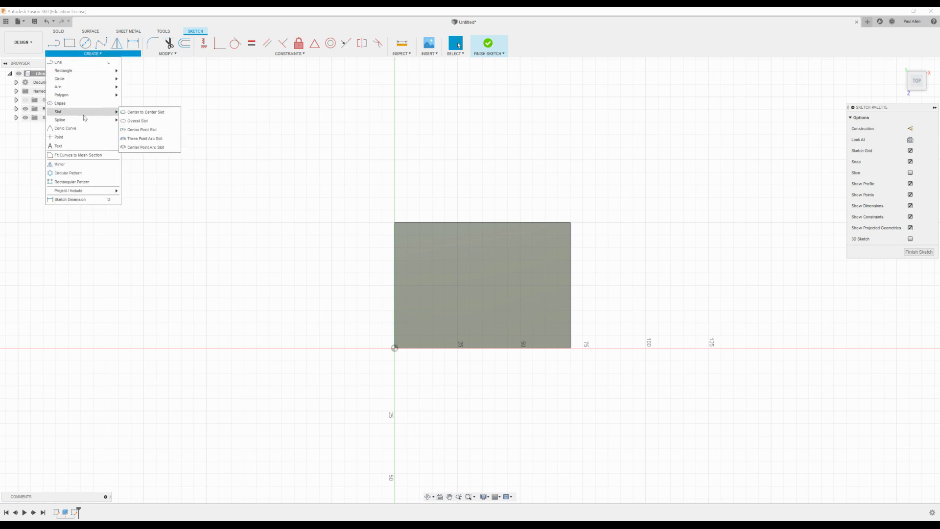
left_click(129, 114)
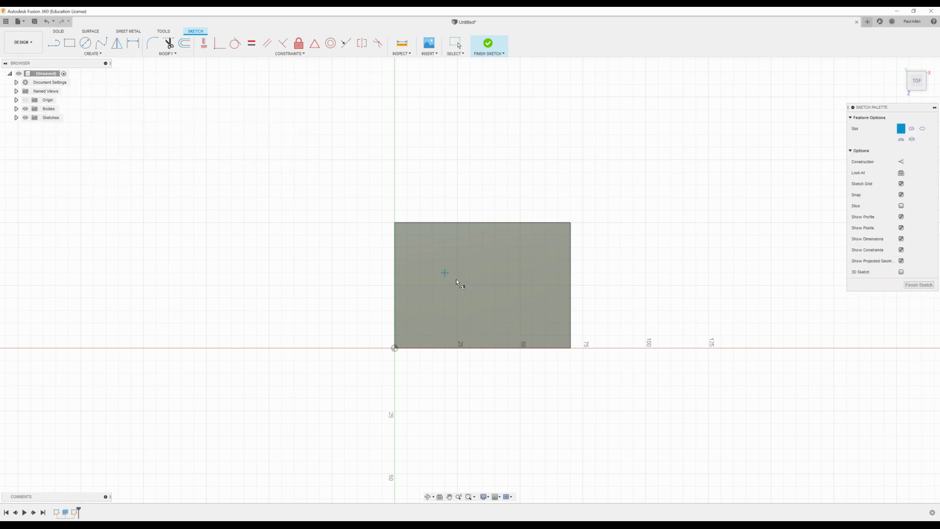
left_click(419, 285)
left_click(547, 285)
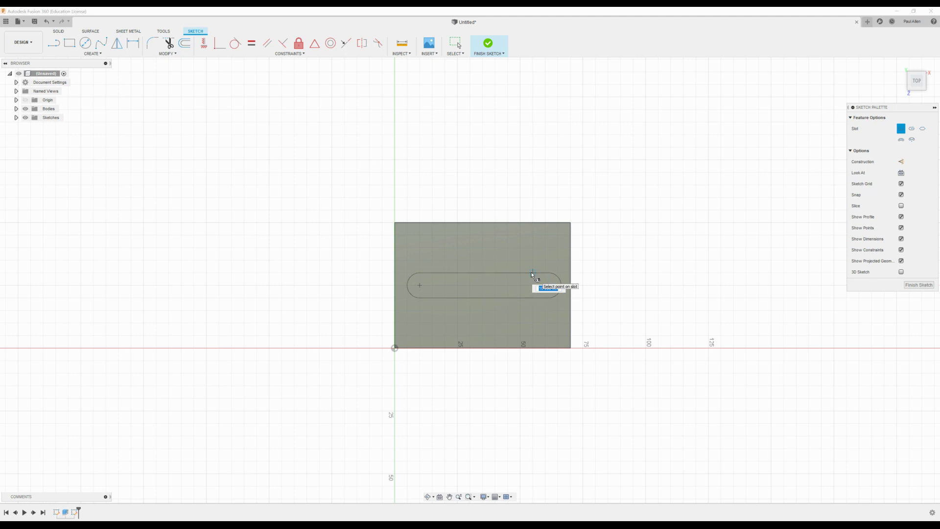
type("10")
key("Return")
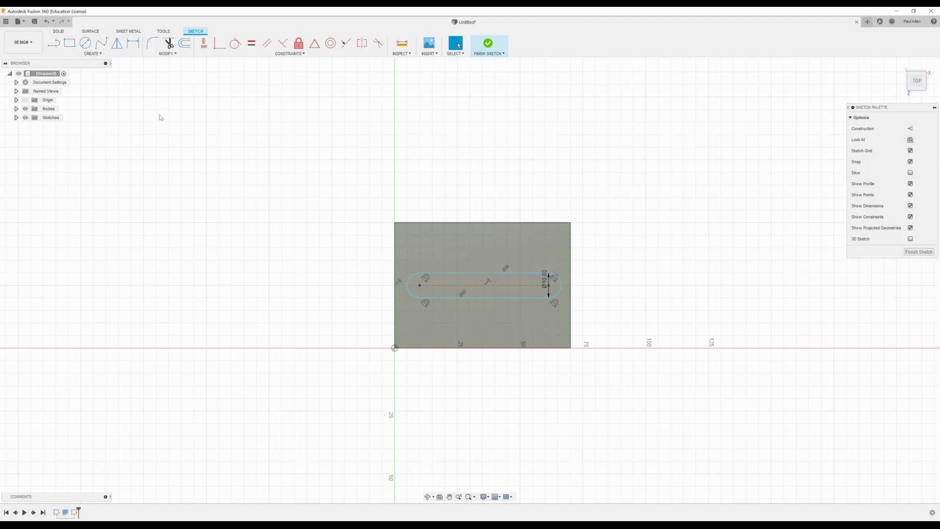
left_click(97, 54)
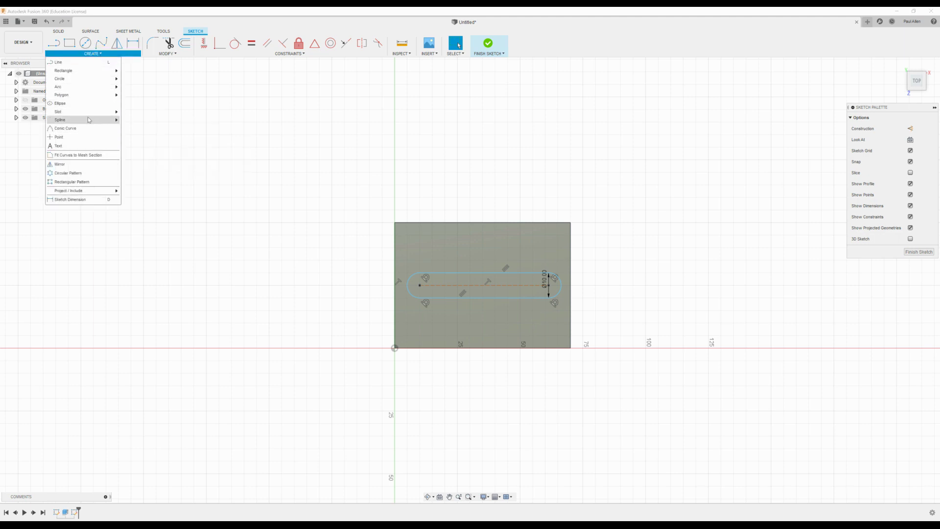
mouse_move(85, 112)
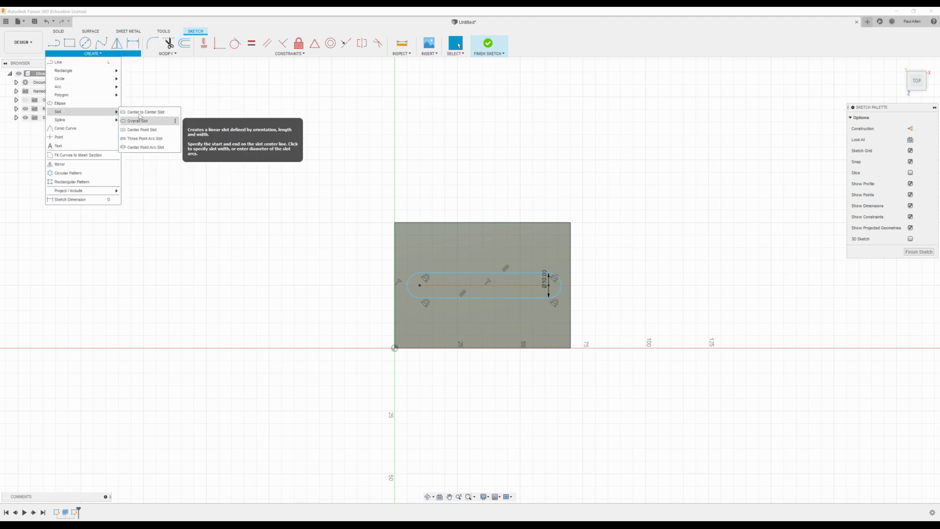
right_click(233, 121)
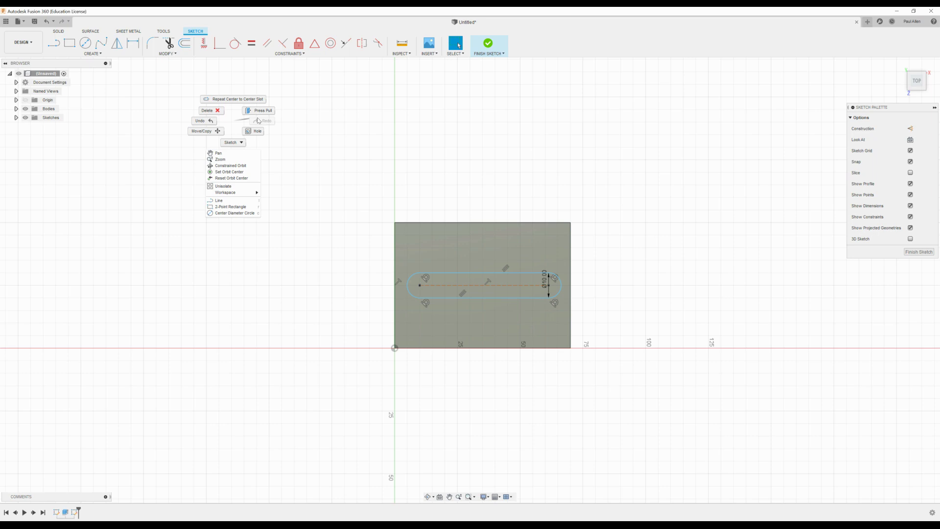
left_click(300, 116)
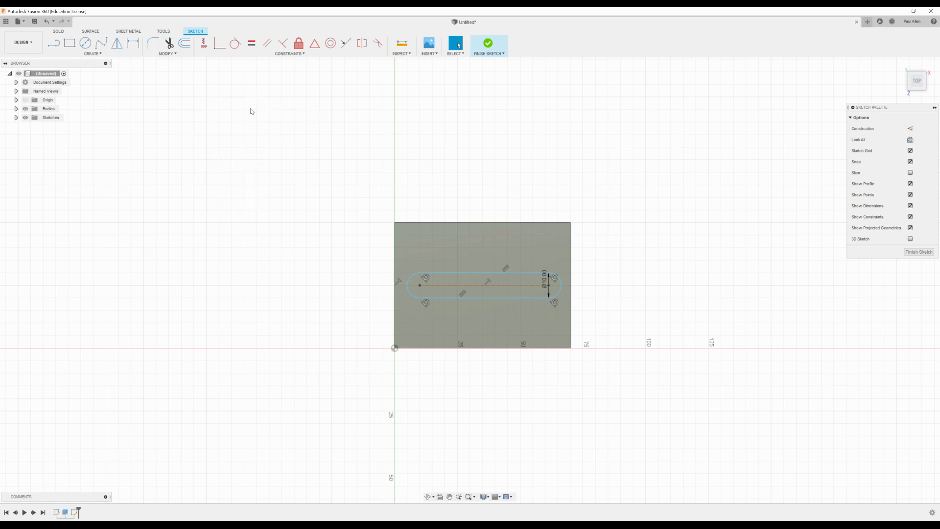
right_click_drag(251, 112, 304, 143)
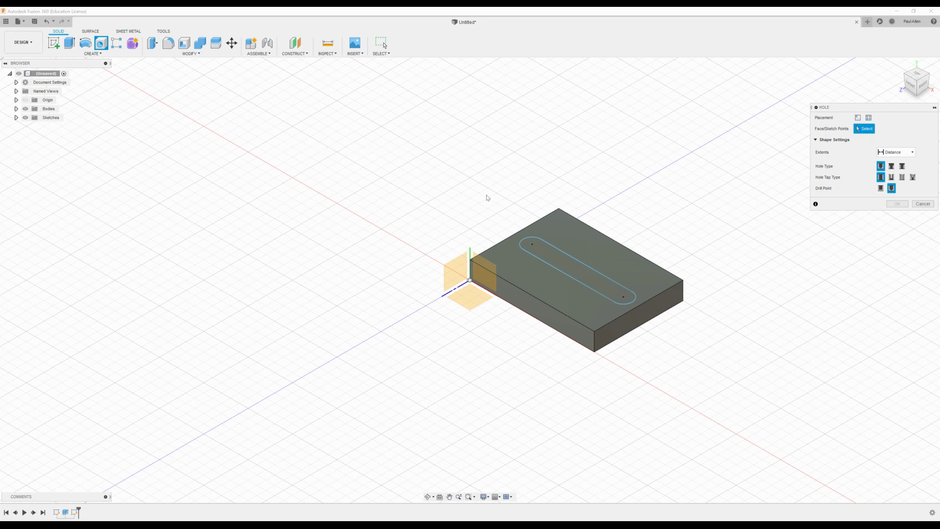
left_click(923, 204)
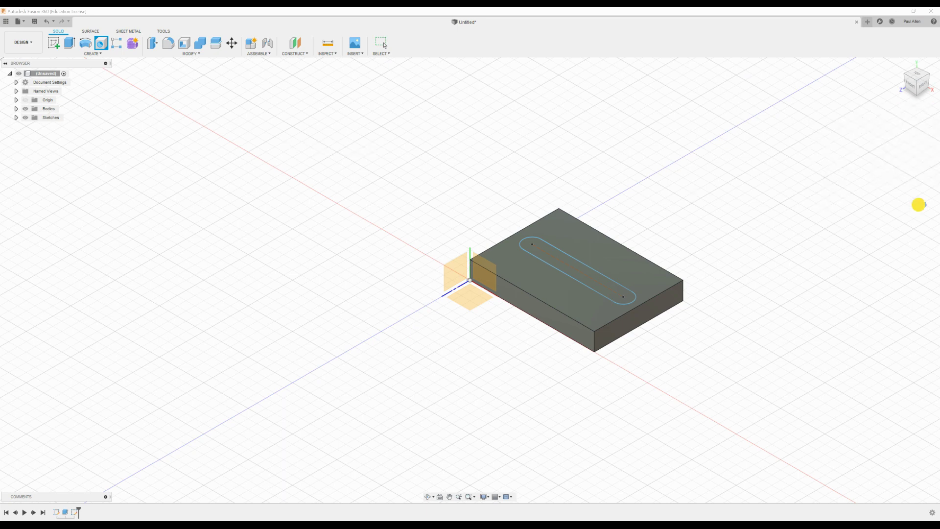
Step: Sketch a vertical center-to-center slot crossing the middle of the horizontal slot, with centers about 32 mm apart
left_click(95, 54)
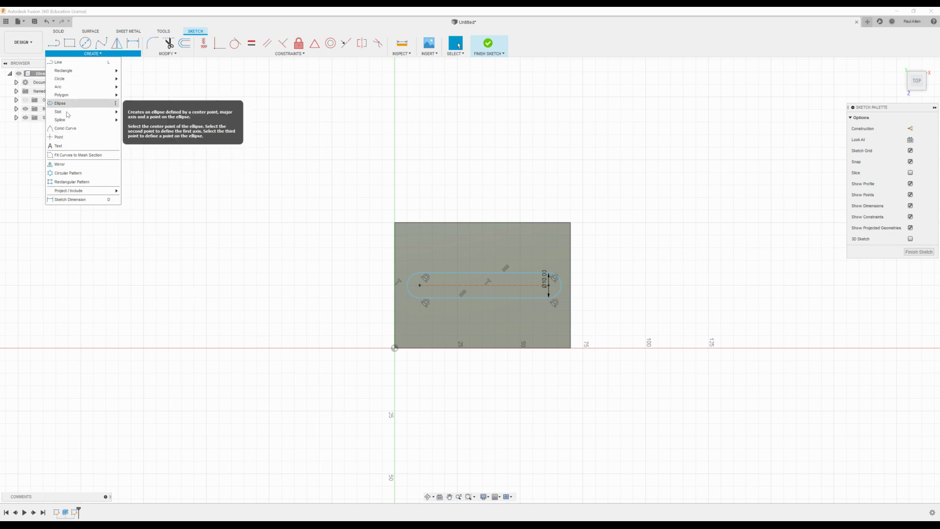
mouse_move(74, 111)
left_click(147, 111)
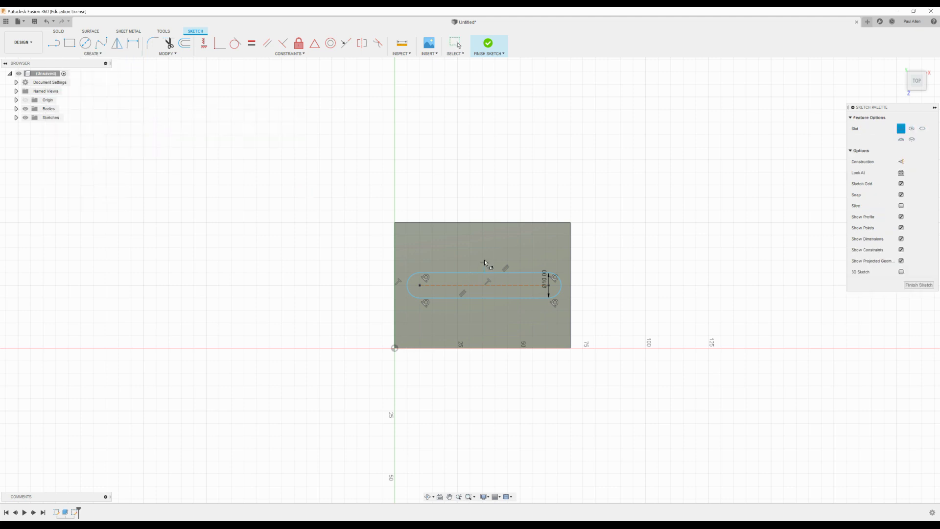
left_click(483, 247)
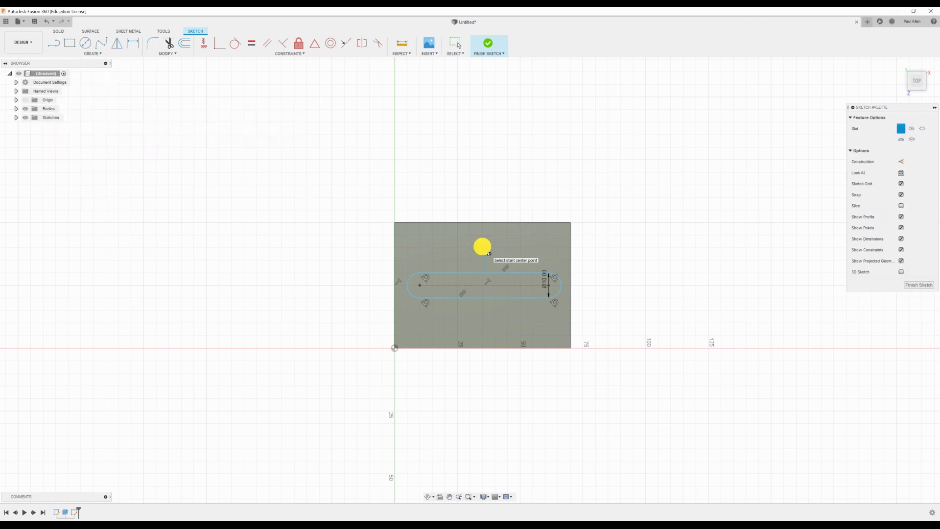
left_click(484, 327)
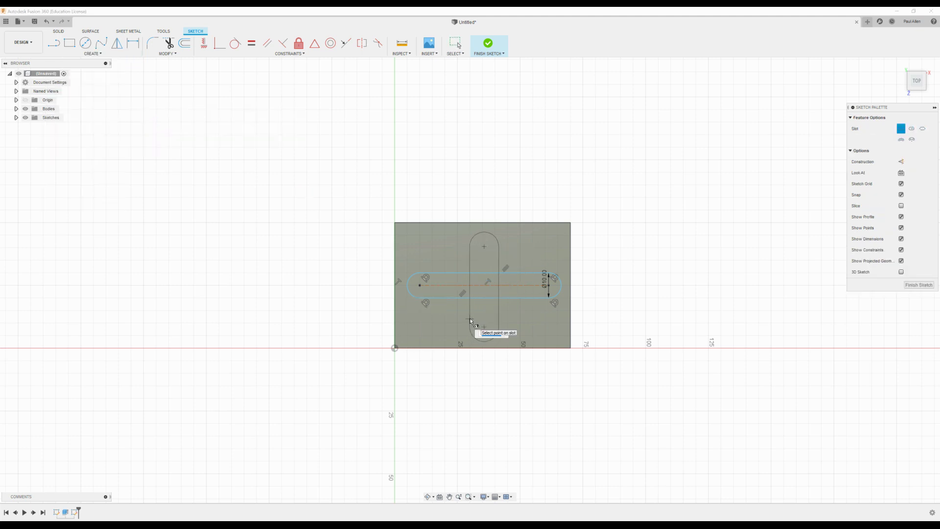
left_click(471, 321)
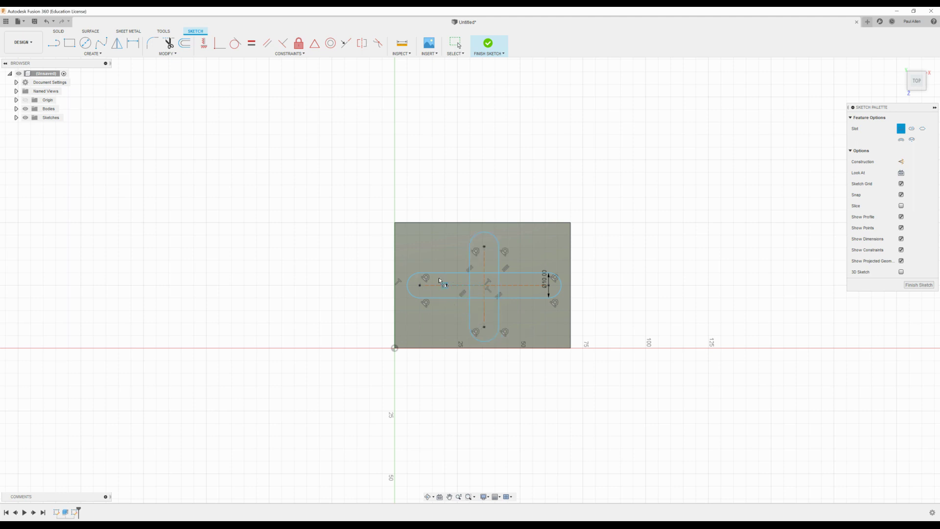
Step: Dimension the horizontal slot's center-to-center length to 50 mm, placing the dimension below the block
left_click(132, 45)
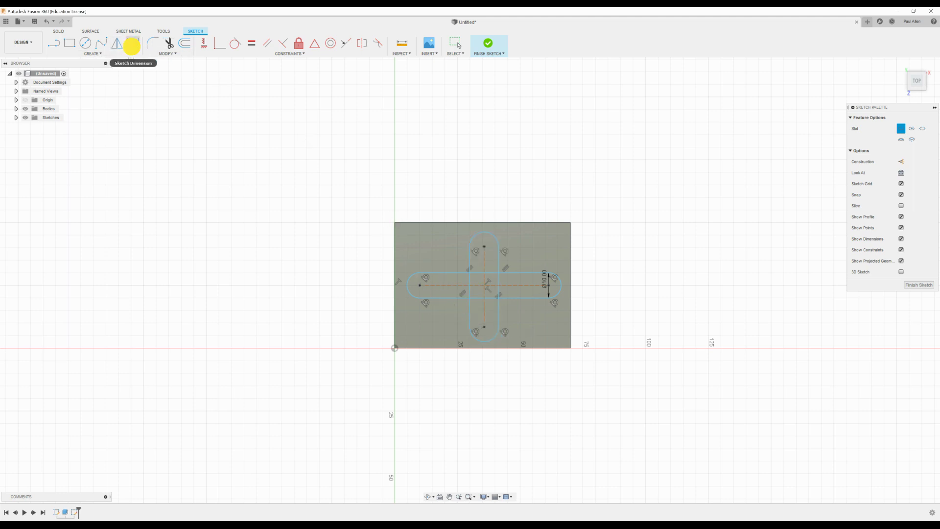
left_click(444, 286)
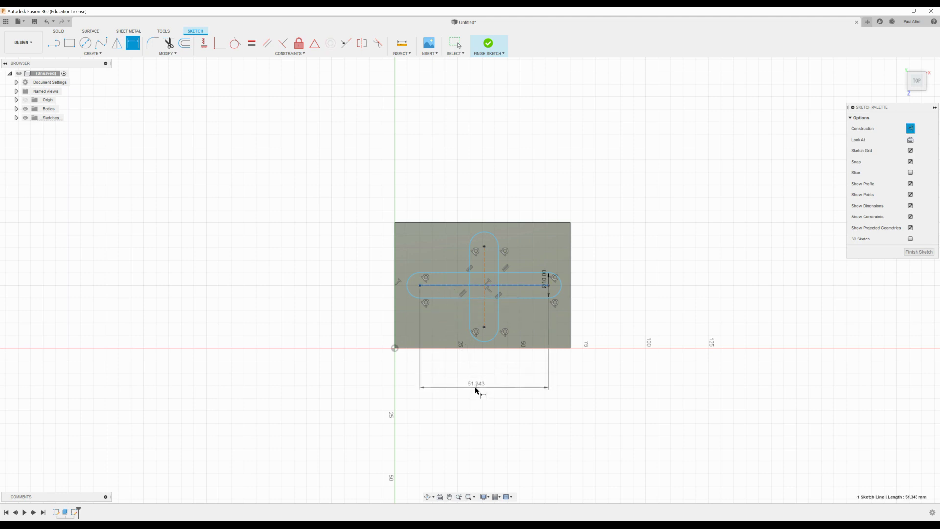
left_click(476, 389)
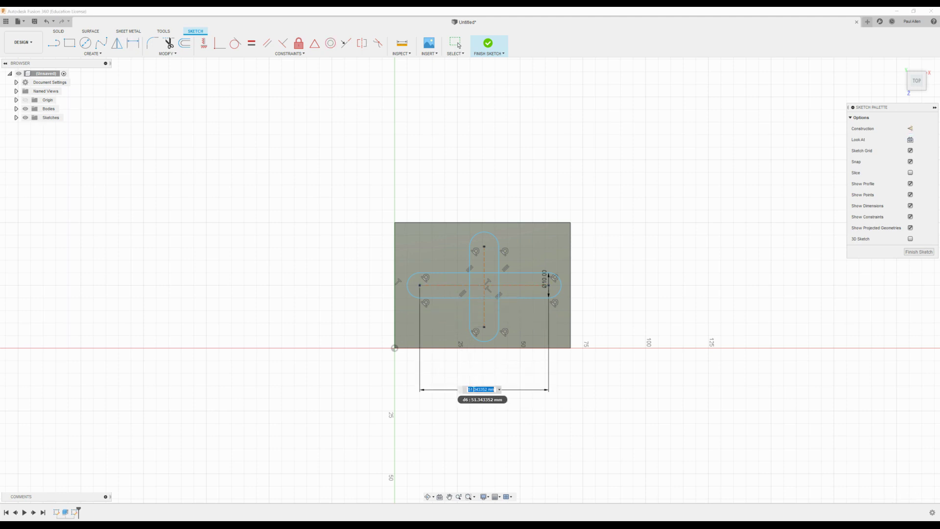
type("50")
key("Return")
Step: Dimension the vertical slot's center-to-center length to 30 mm, placing the dimension outside the block's right edge
left_click(485, 292)
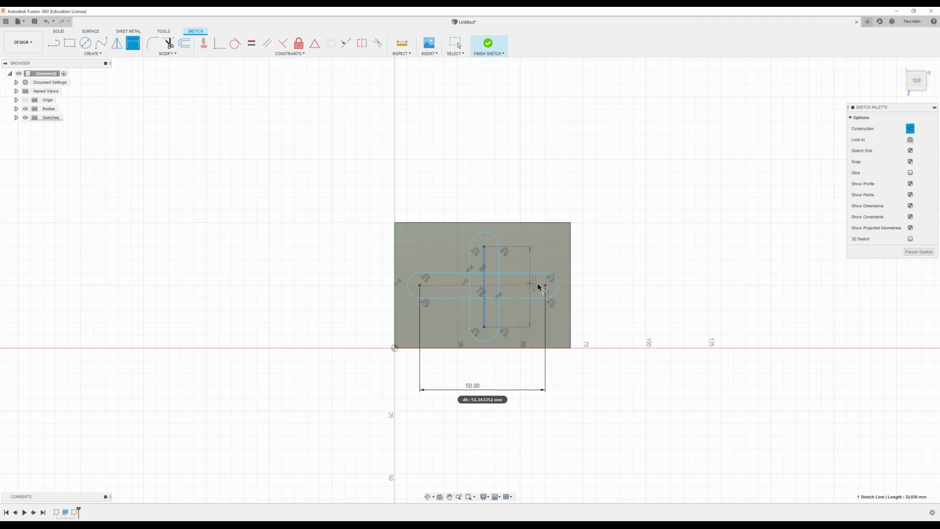
left_click(601, 289)
type("30")
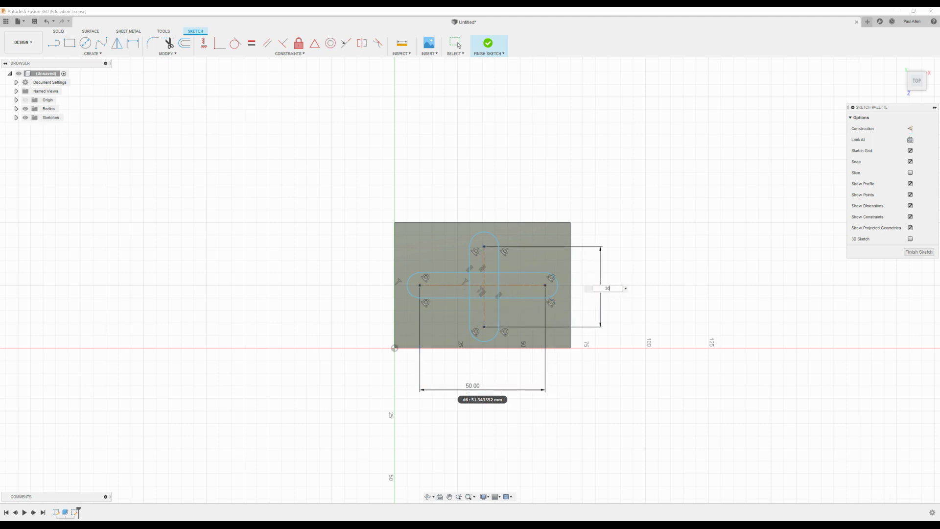
key("Return")
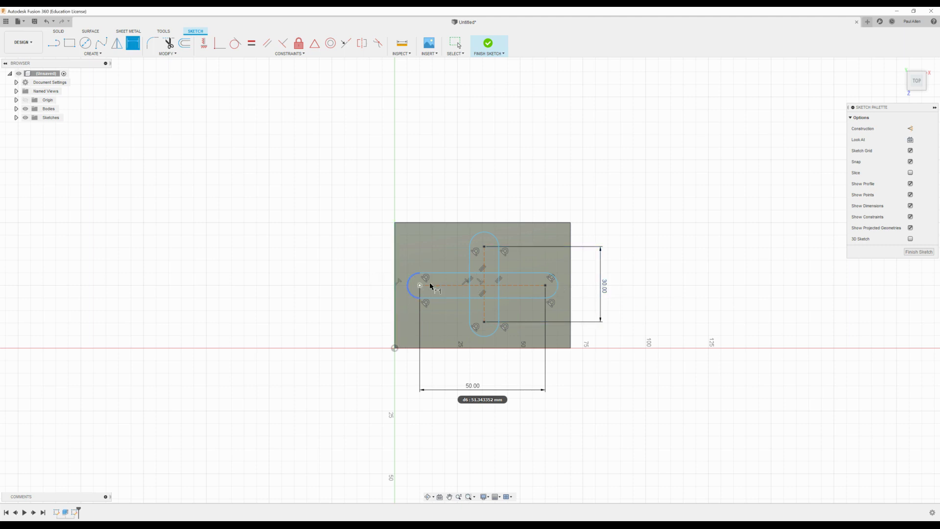
Step: Dimension the horizontal slot's centerline 25 mm from the block's lower edge and its left center 10 mm from the block's left edge
left_click(441, 349)
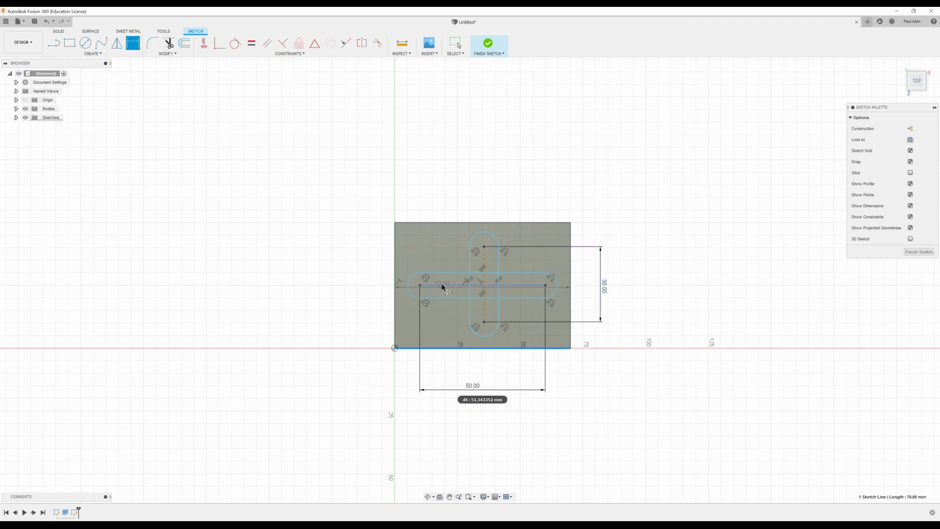
left_click(426, 286)
left_click(365, 310)
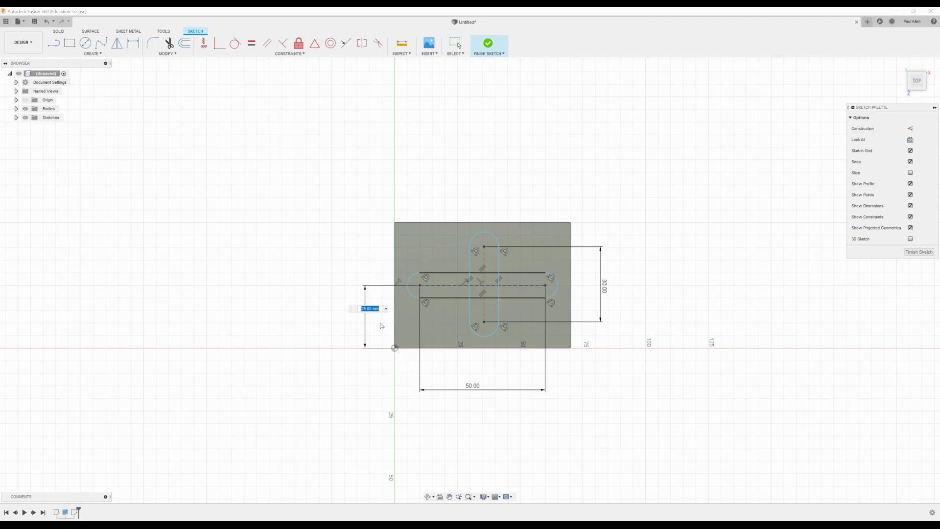
key("Return")
left_click(395, 319)
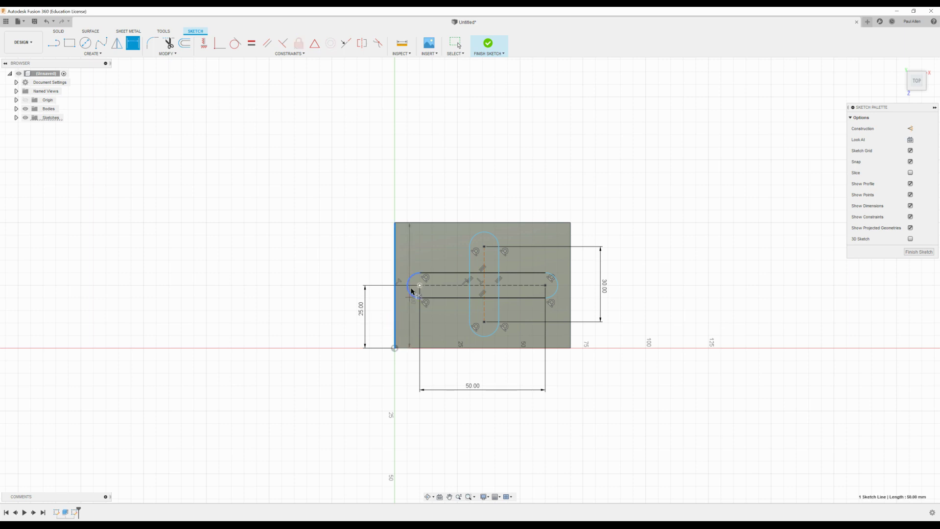
left_click(419, 289)
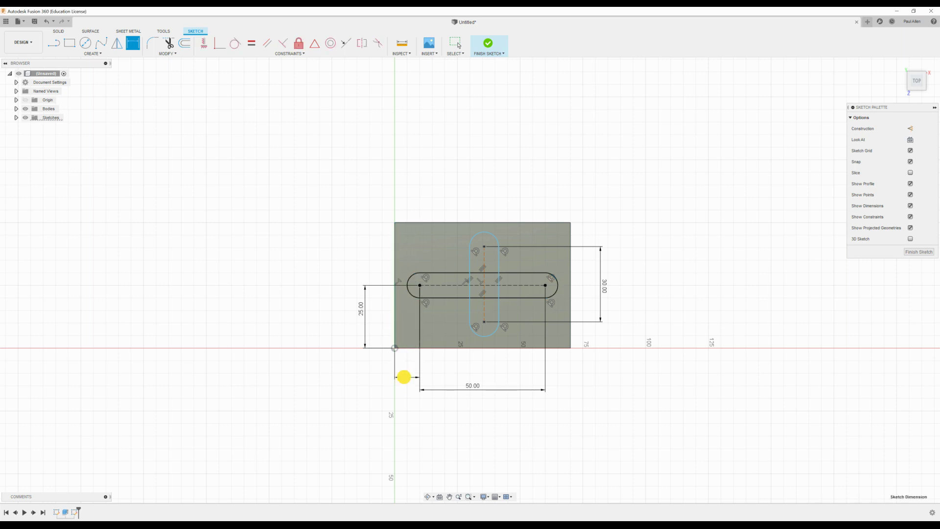
left_click(404, 377)
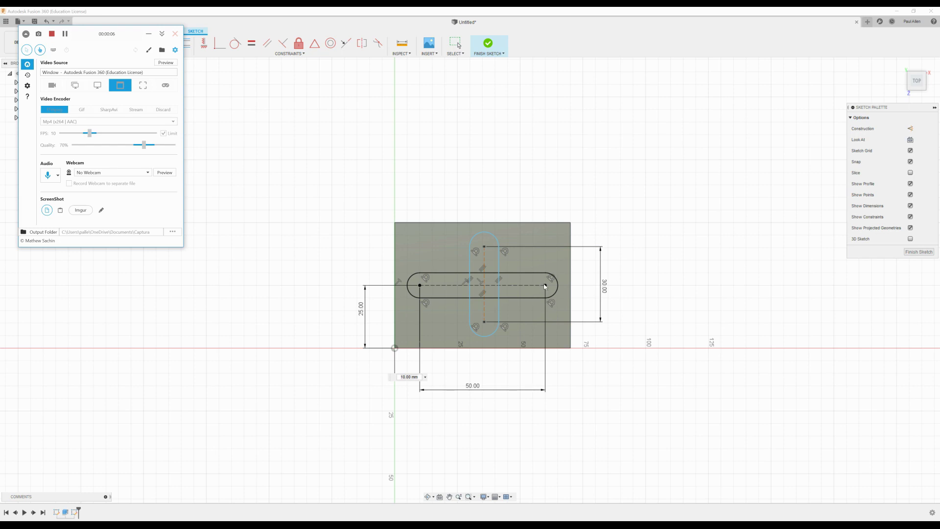
scroll(546, 287, "up", 3)
scroll(489, 283, "down", 5)
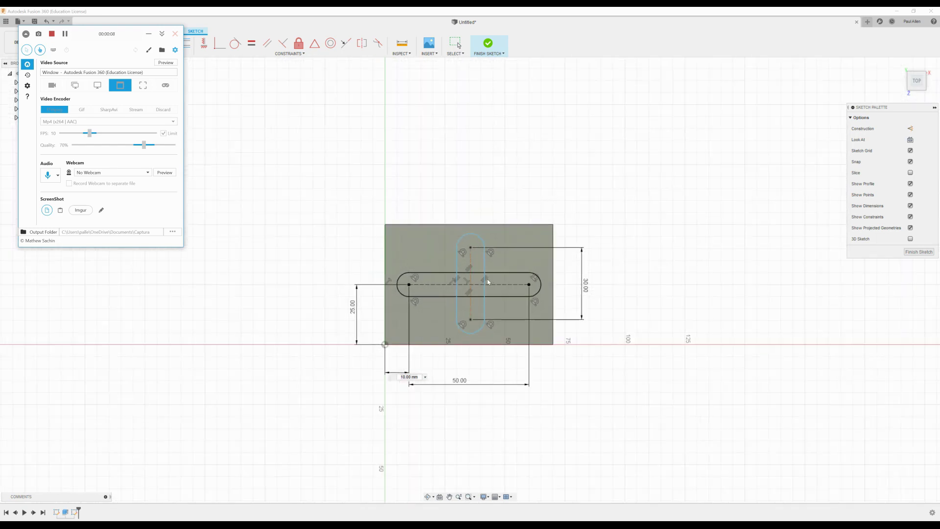
scroll(488, 282, "up", 2)
scroll(488, 282, "up", 2)
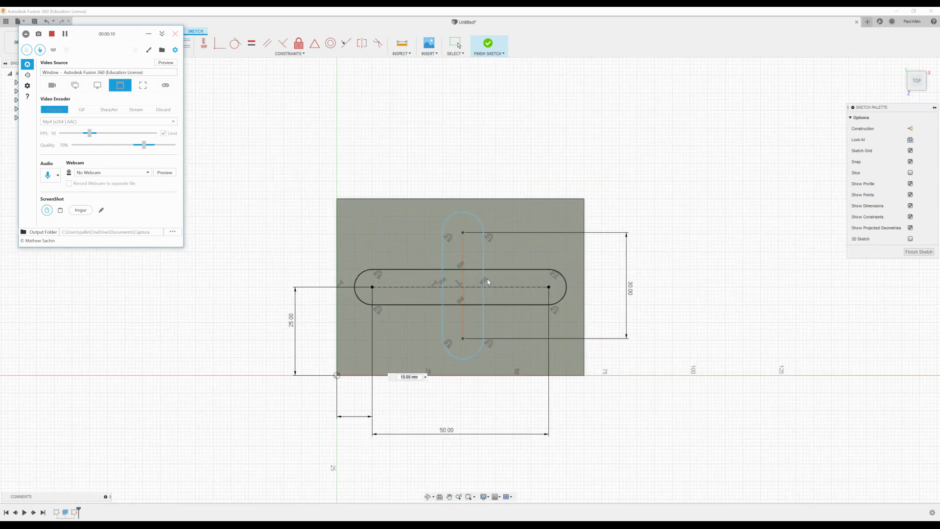
scroll(488, 282, "down", 4)
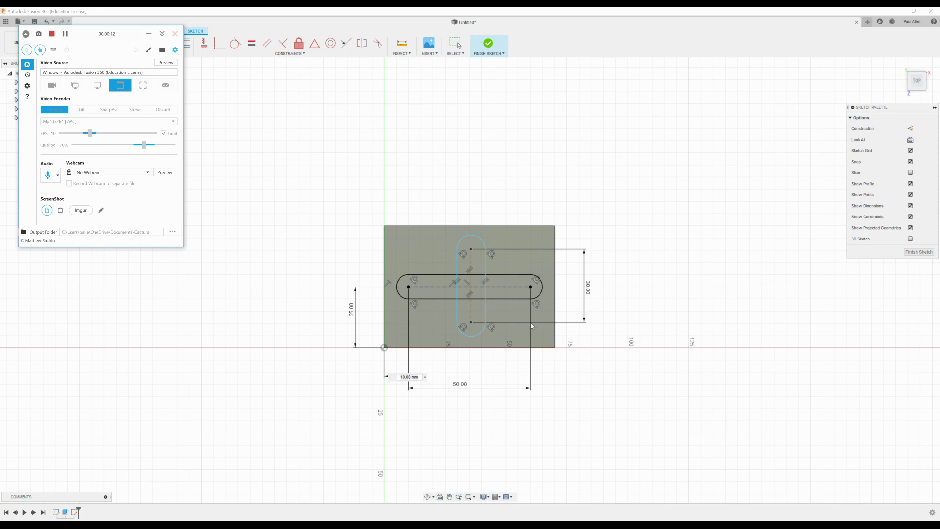
scroll(517, 312, "up", 2)
scroll(477, 298, "down", 3)
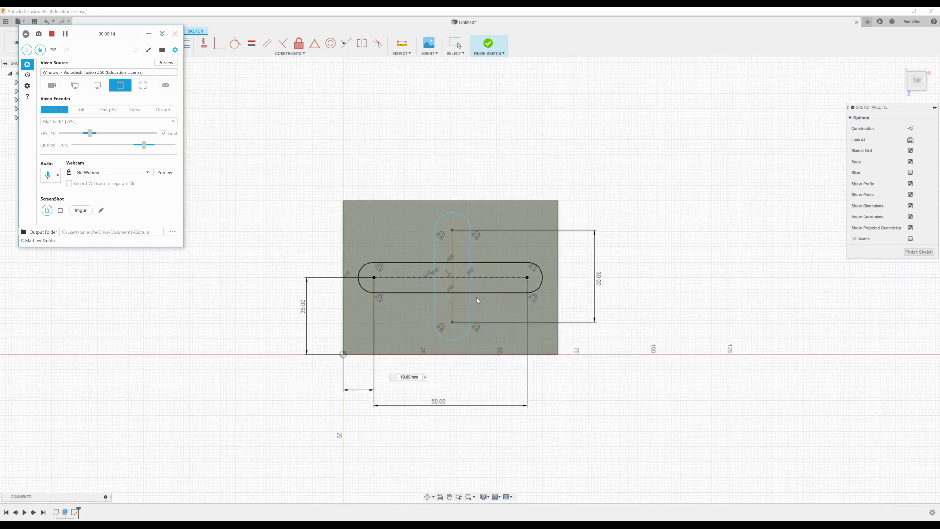
left_click(149, 36)
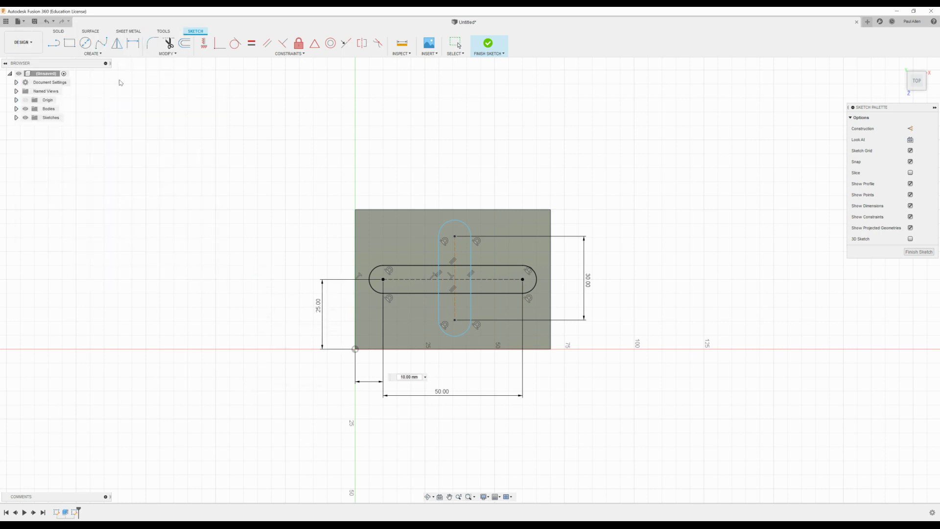
Step: Dimension the vertical slot's upper end arc to a 5 mm radius, placing the dimension above the block
left_click(133, 44)
left_click(445, 222)
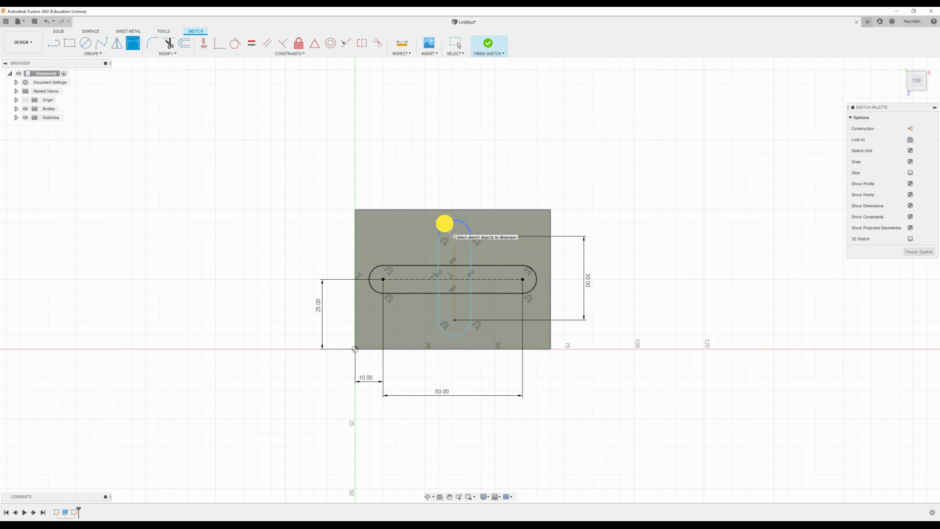
left_click(397, 185)
type("5")
key("Return")
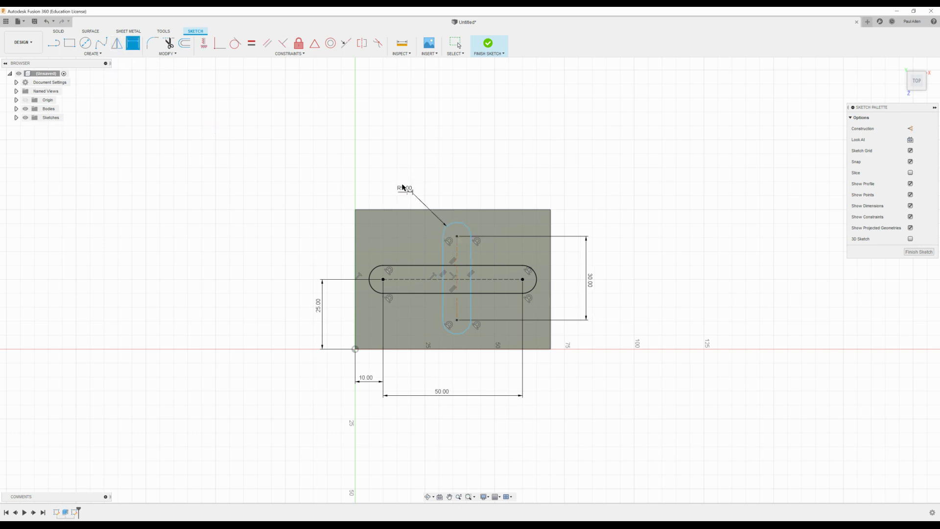
Step: Dimension the vertical slot's lower center 15 mm from the horizontal slot's centerline
left_click(297, 218)
left_click(462, 279)
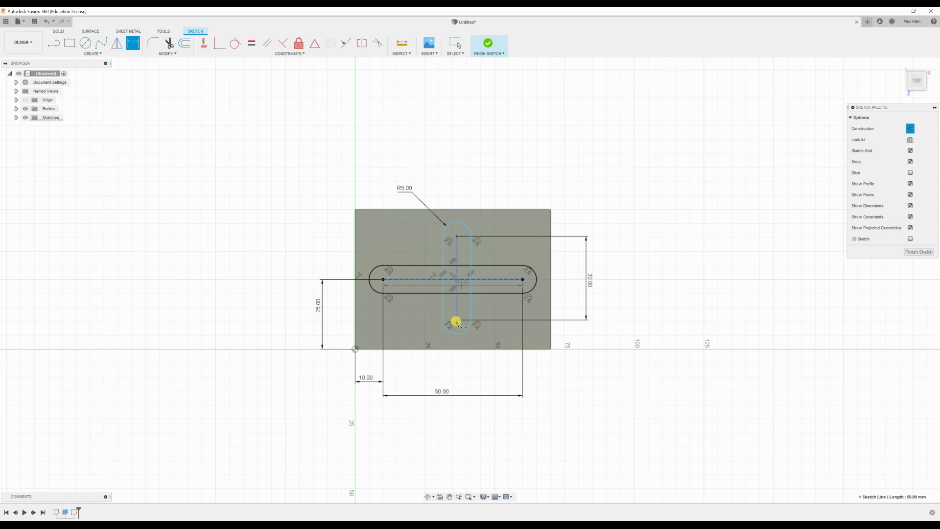
left_click(459, 318)
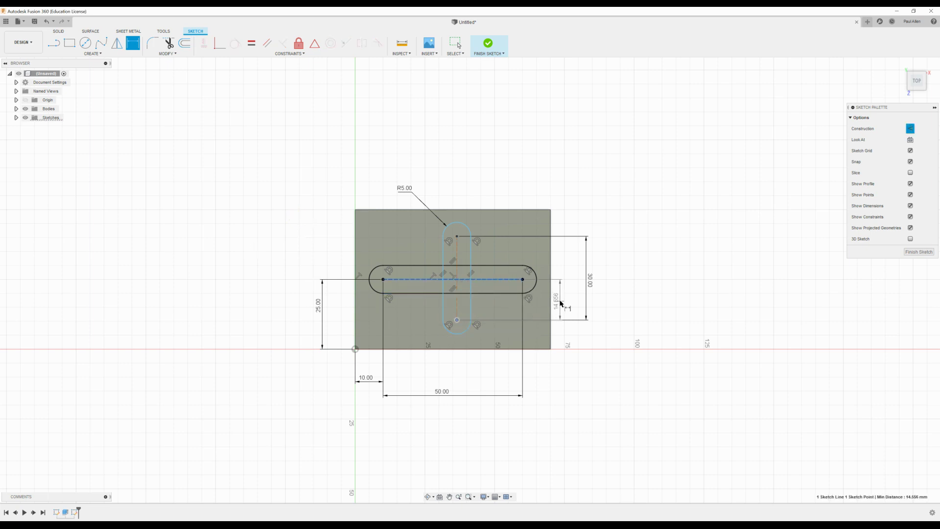
left_click(562, 300)
type("15")
key("Return")
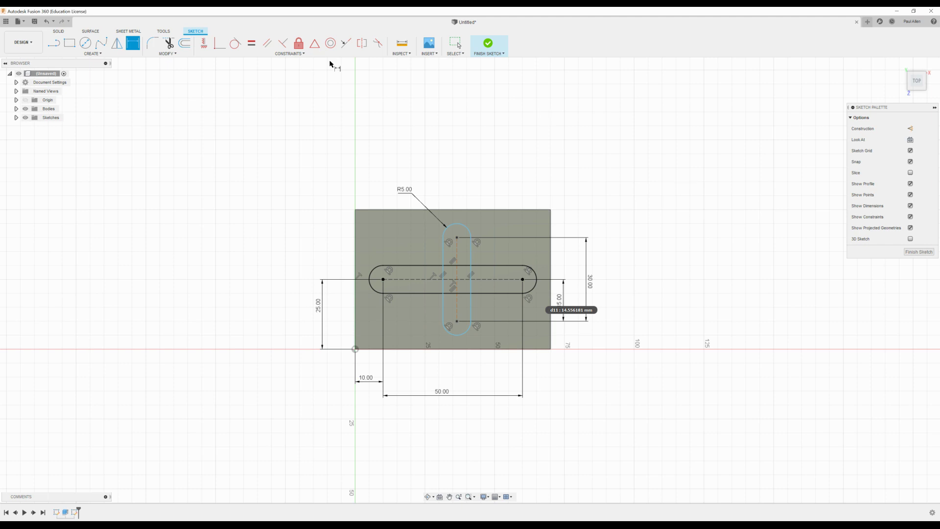
Step: Trim away the four line segments inside the slots' crossing to leave one cross-shaped outline, and finish the sketch
left_click(170, 44)
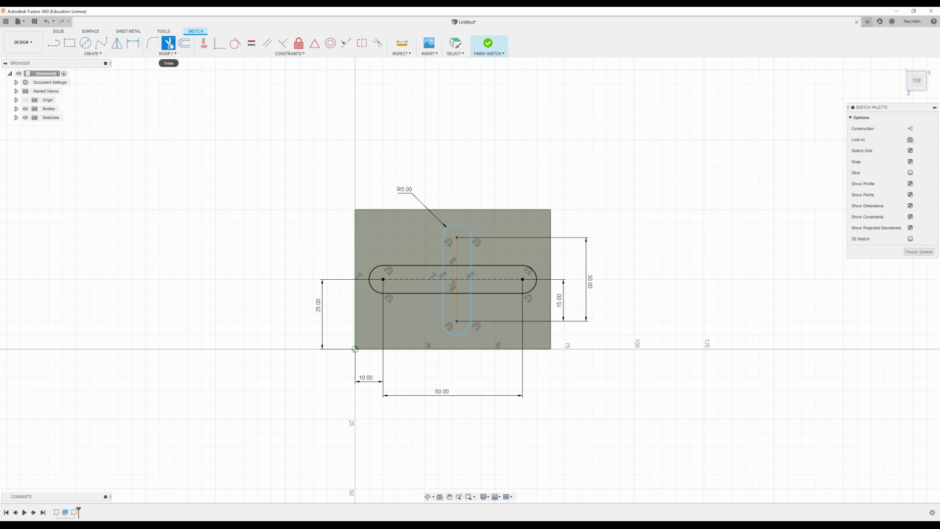
left_click(479, 272)
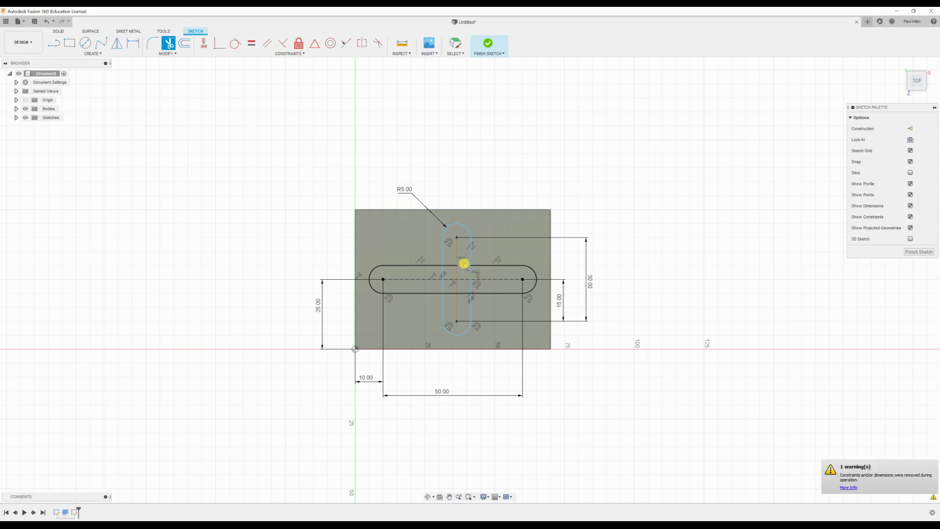
left_click(443, 272)
left_click(436, 290)
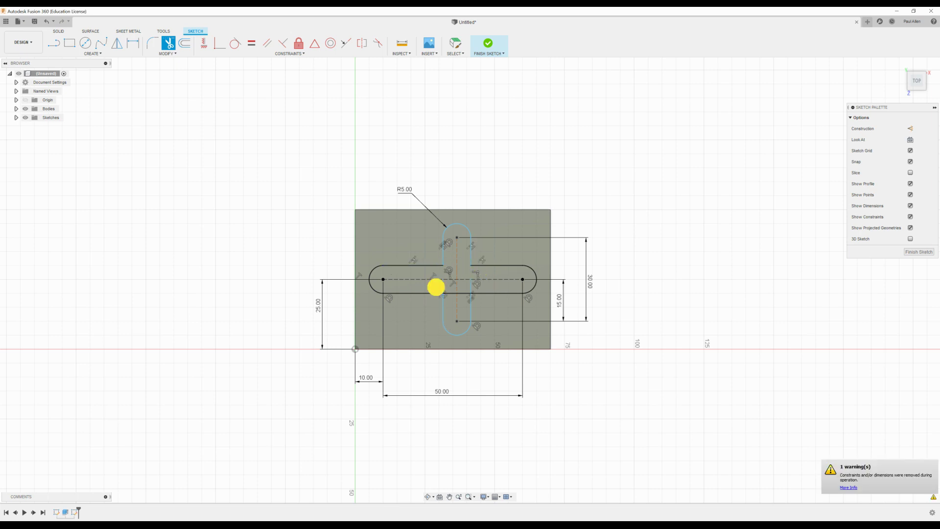
left_click(477, 288)
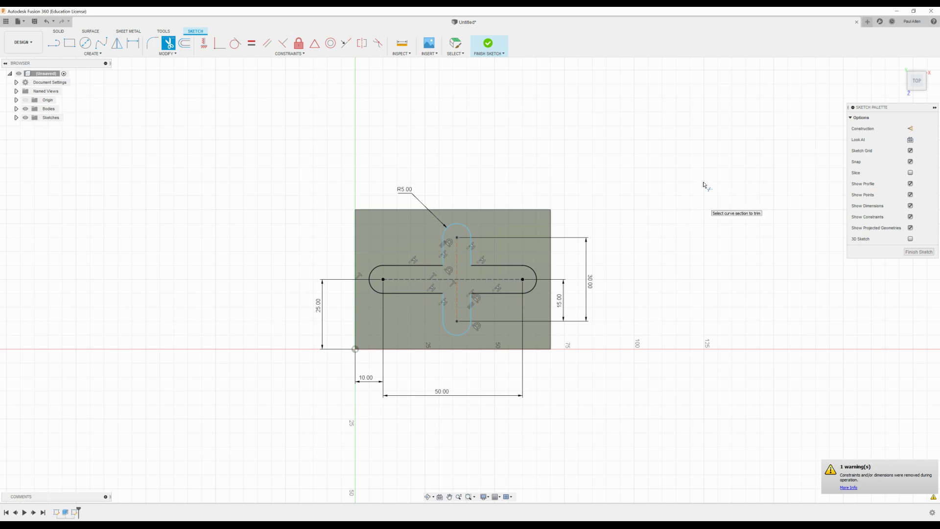
left_click(488, 44)
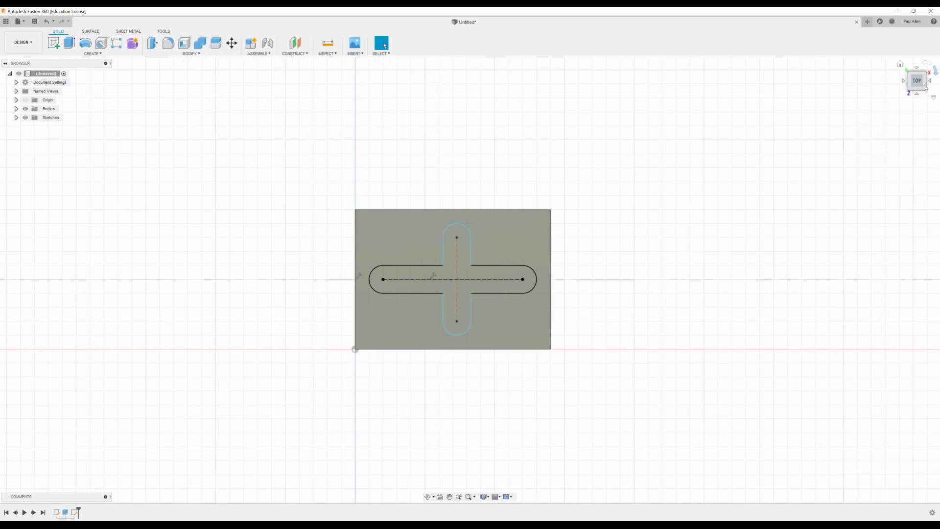
Step: Extrude the cross-shaped profile 5 mm down into the block as a cut
left_click(900, 66)
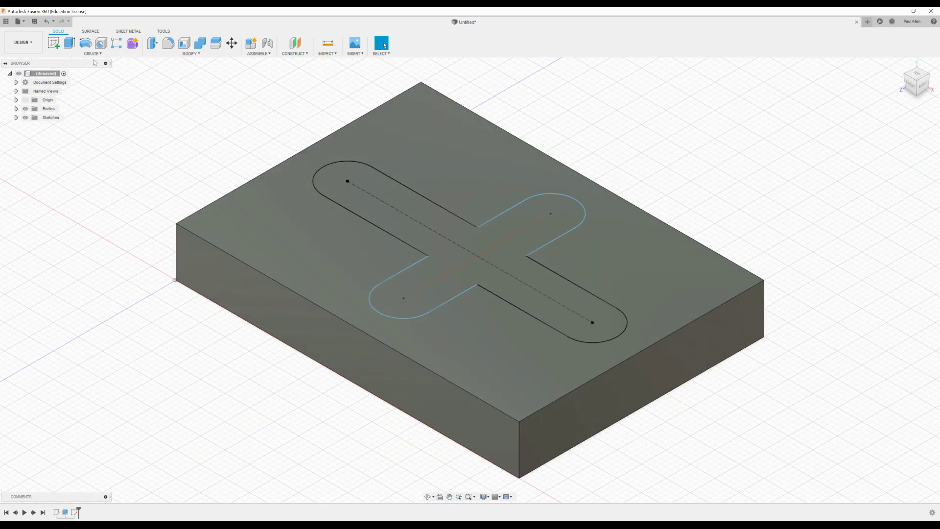
left_click(69, 43)
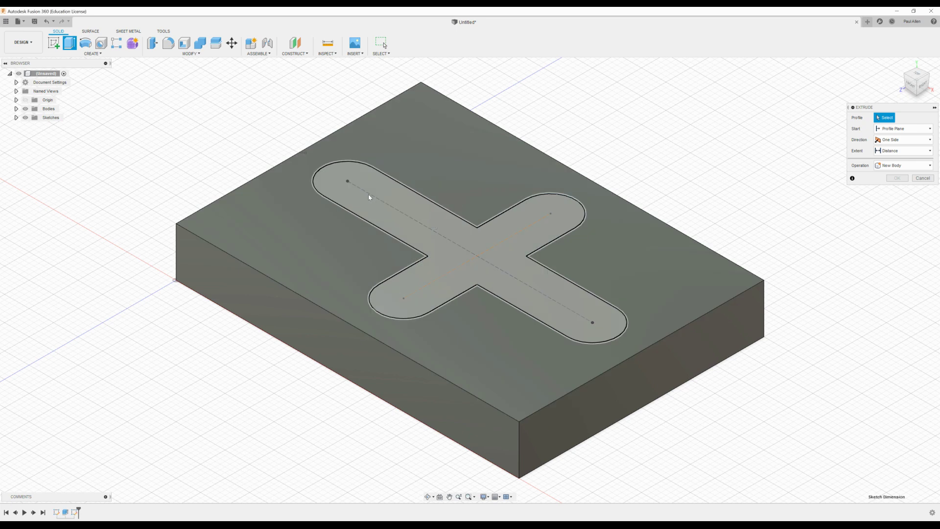
left_click(368, 194)
left_click_drag(472, 236, 470, 287)
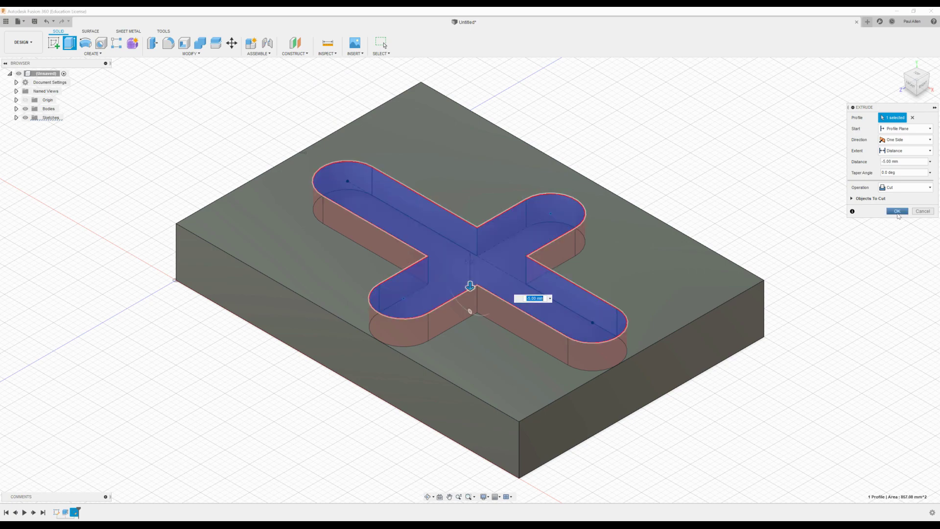
left_click(898, 211)
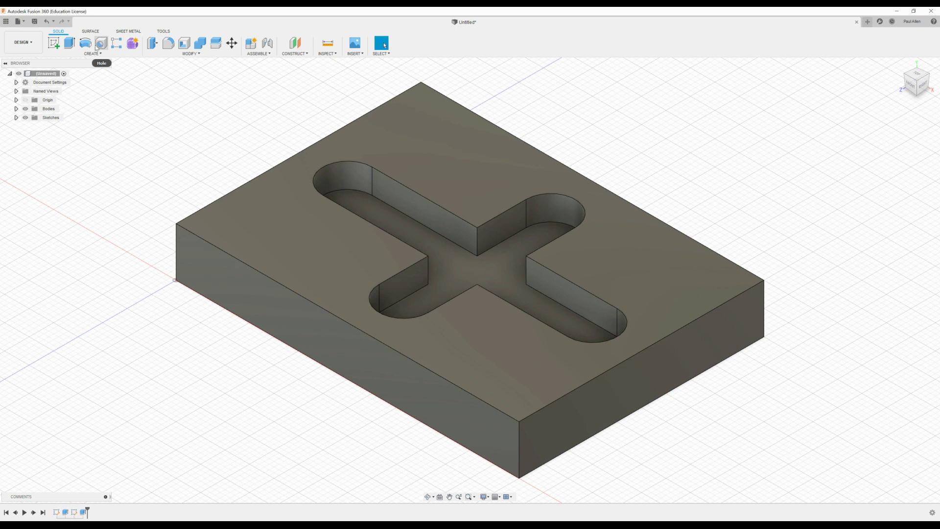
Step: Fillet the four vertical inner corner edges where the pocket's arms meet with a 10 mm radius
left_click(168, 43)
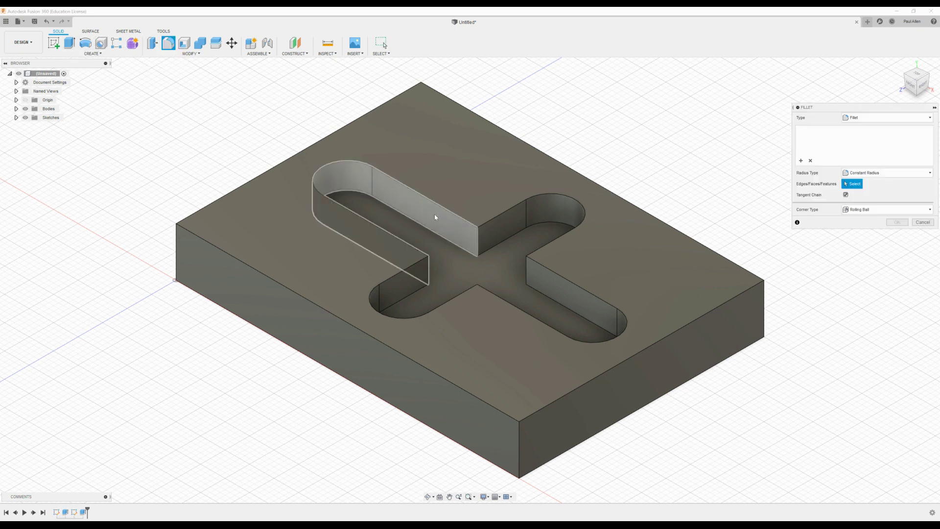
left_click(477, 241)
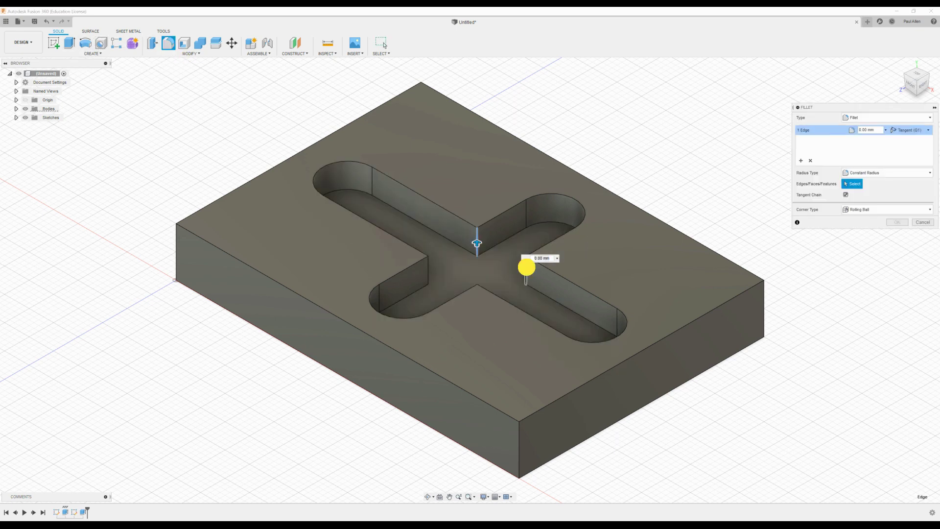
left_click(527, 267)
left_click(478, 289)
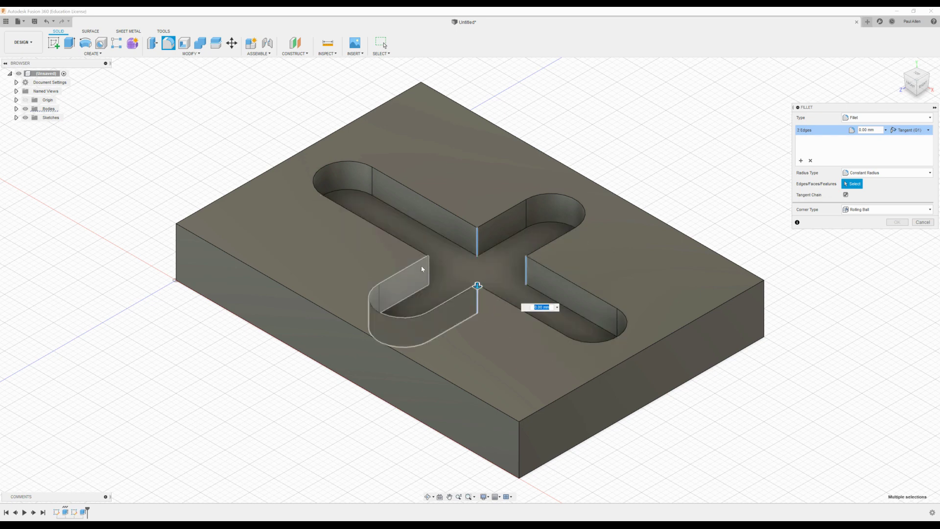
left_click(428, 267)
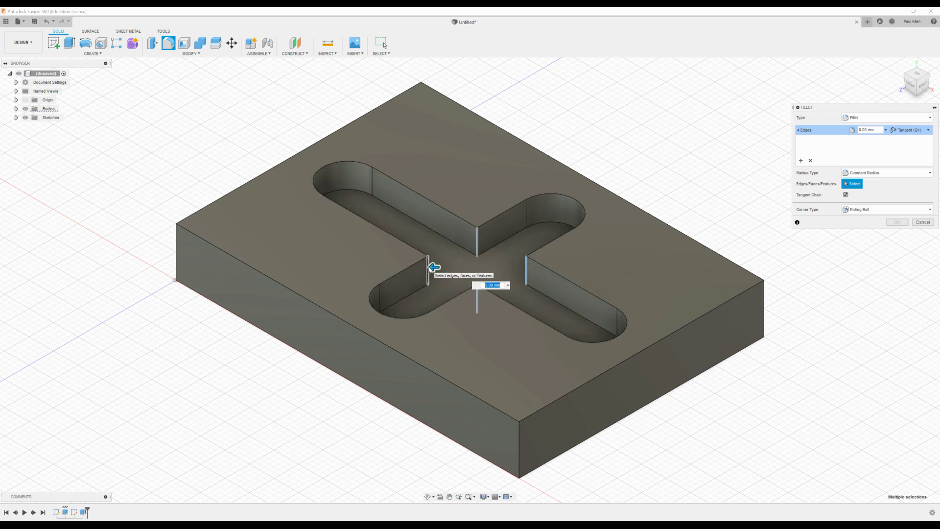
type("10")
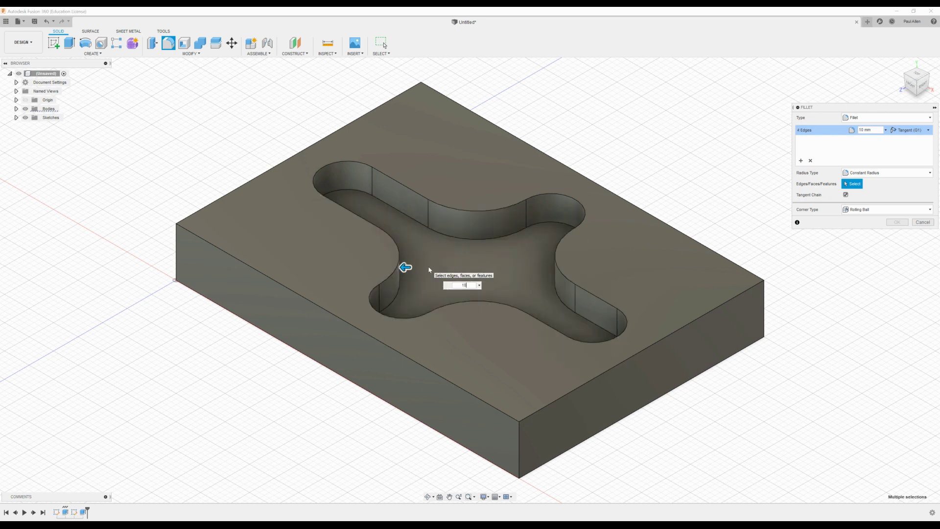
key("Return")
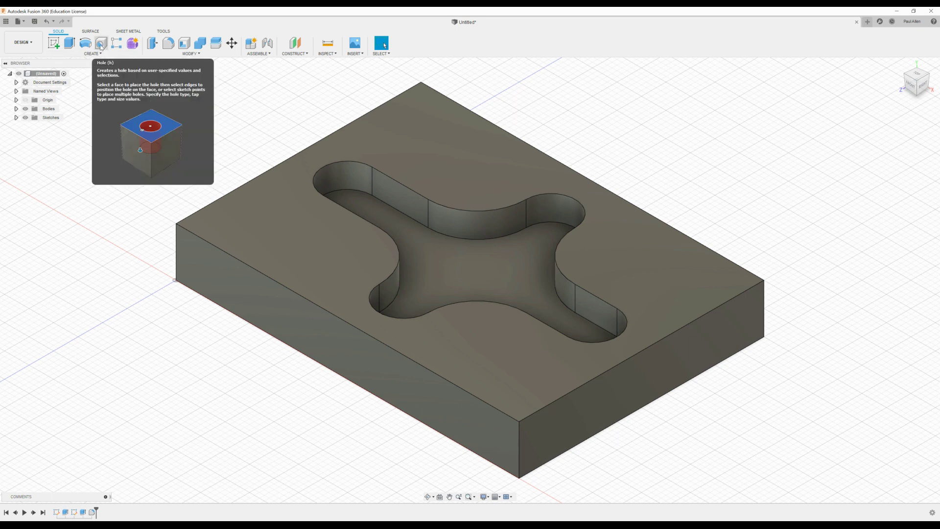
Step: Place a simple hole, 6 mm in diameter and 8 mm deep, in the top face, 10 mm from both edges at the corner above the origin
left_click(101, 47)
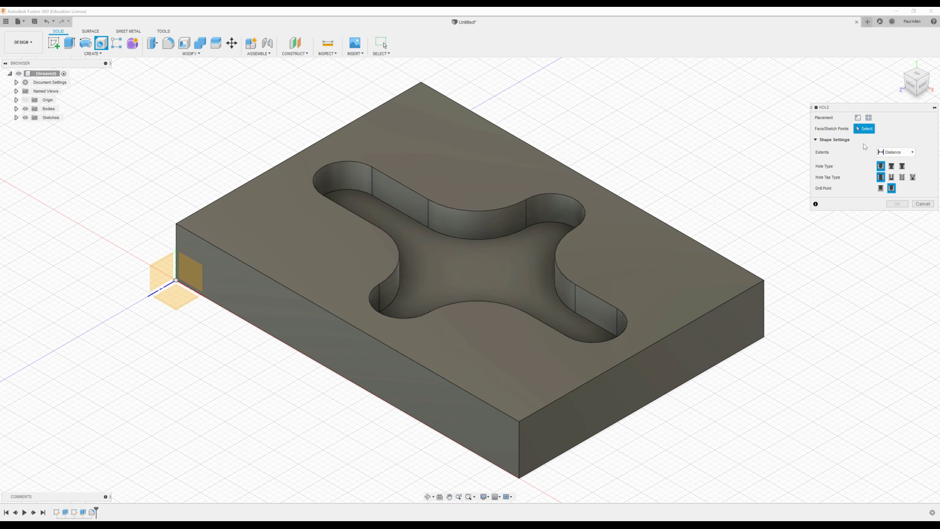
left_click(881, 167)
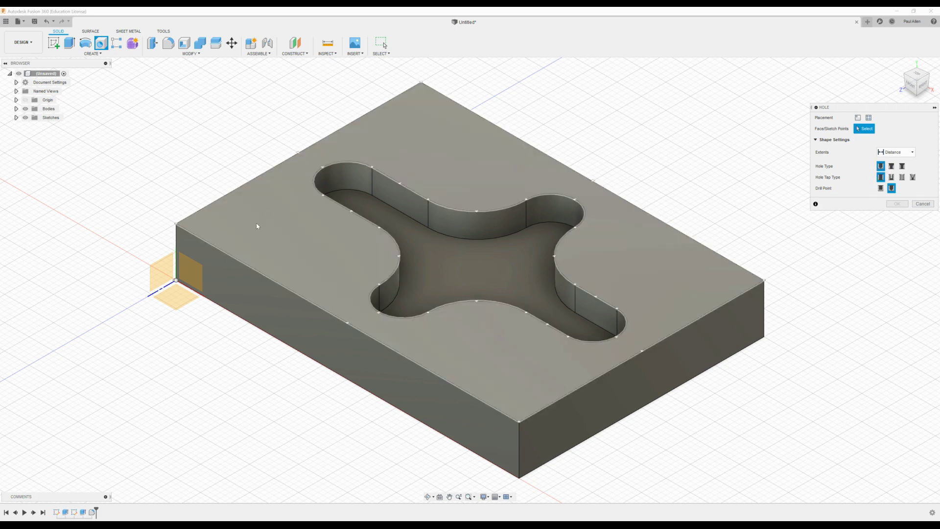
left_click(253, 209)
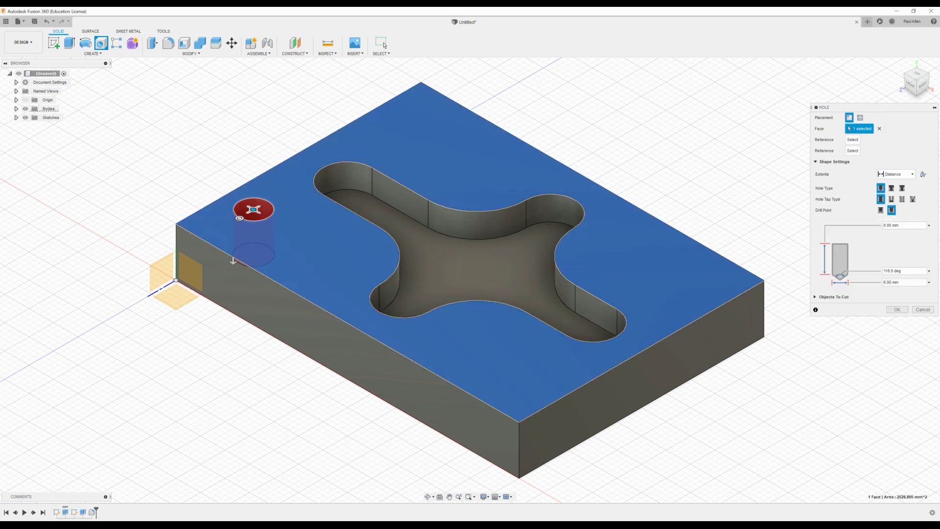
left_click(929, 282)
left_click(907, 285)
left_click(200, 212)
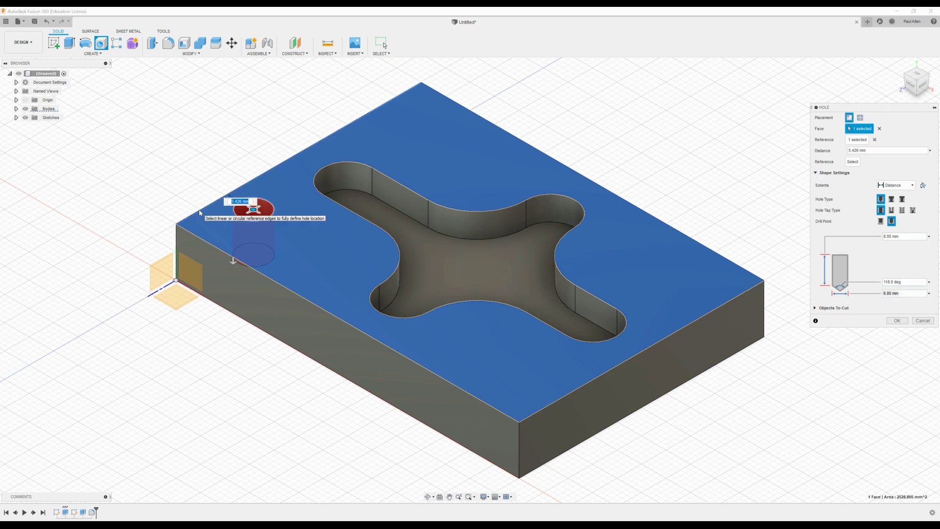
type("10")
left_click(204, 243)
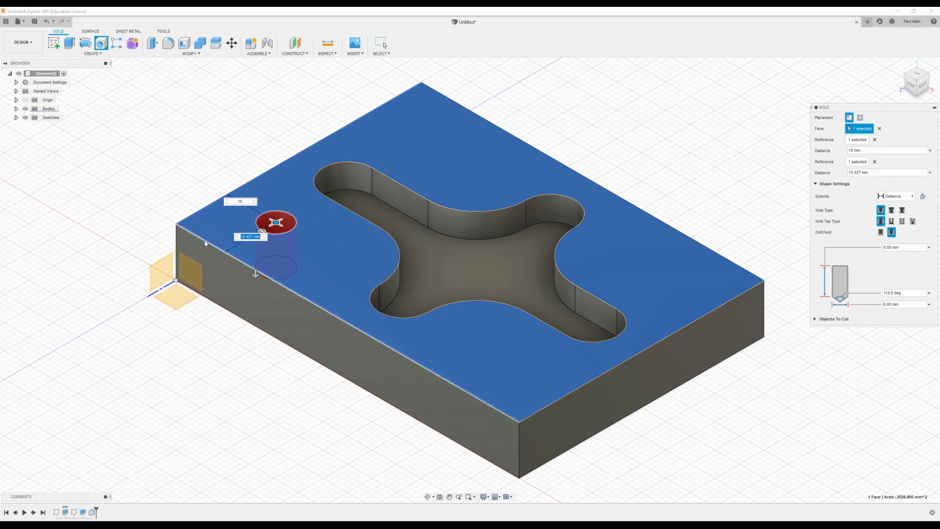
key("Return")
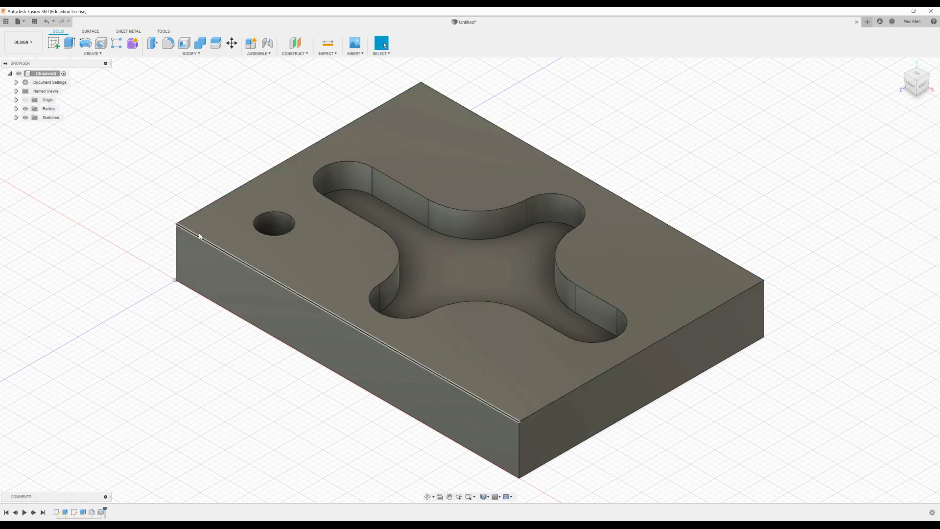
Step: Add a second identical simple hole at the block's back corner, 10 mm from both adjacent top edges
right_click(142, 103)
left_click(160, 120)
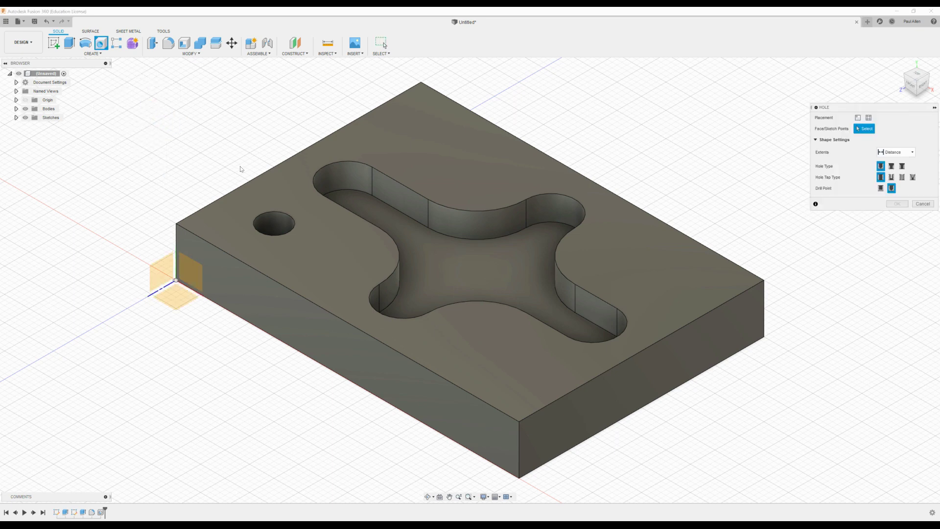
left_click(398, 120)
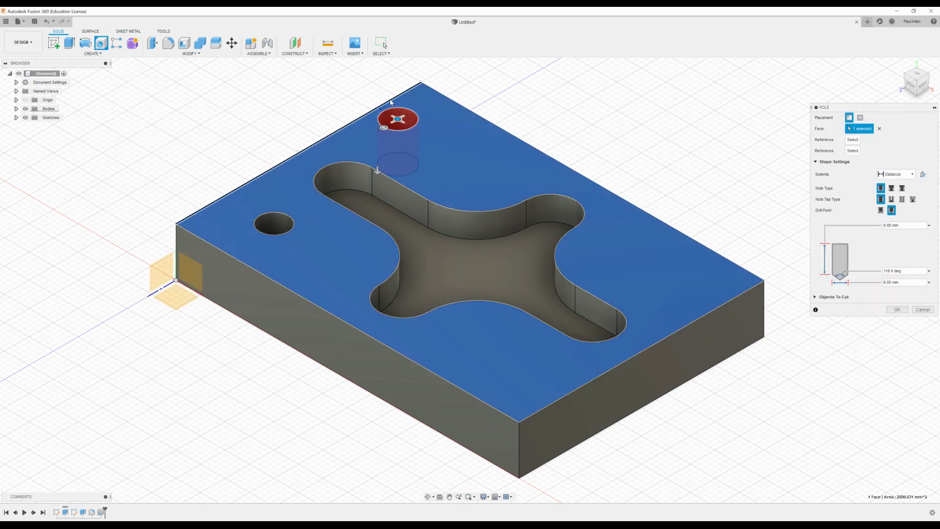
type("10")
key("Tab")
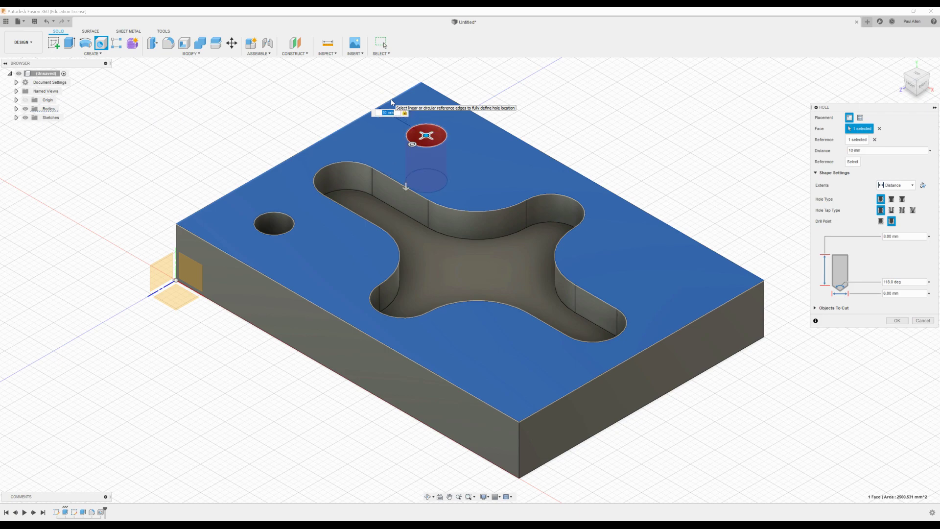
left_click(450, 101)
type("10")
key("Return")
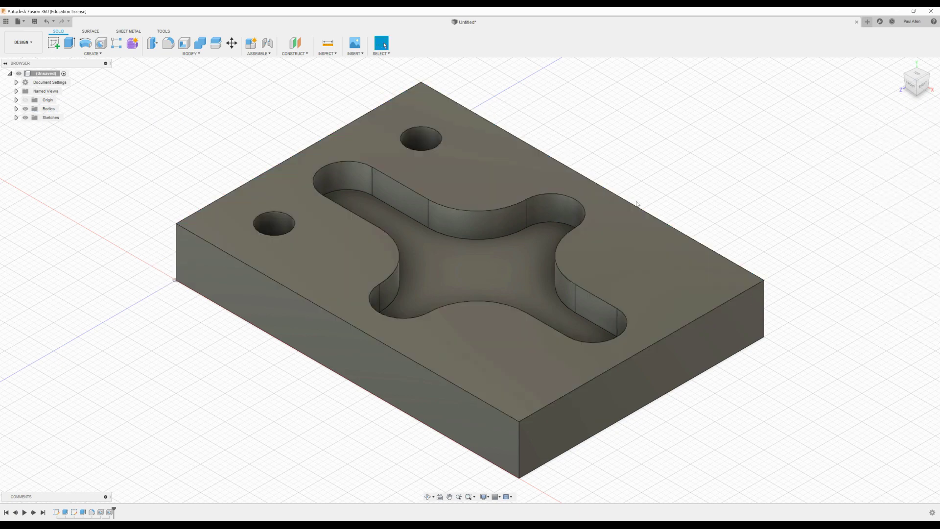
Step: Add a third identical simple hole at the block's right corner, 10 mm from both adjacent top edges
right_click_drag(672, 105, 723, 137)
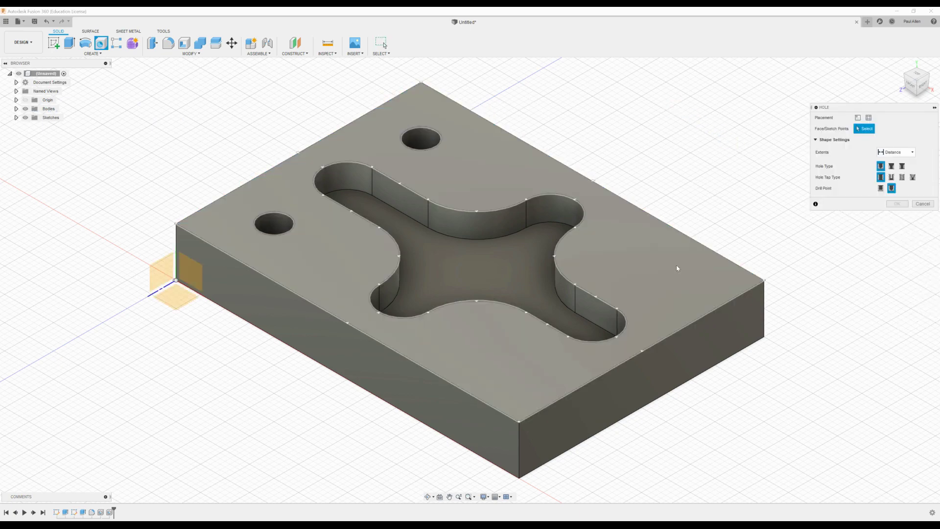
left_click(676, 265)
left_click(708, 248)
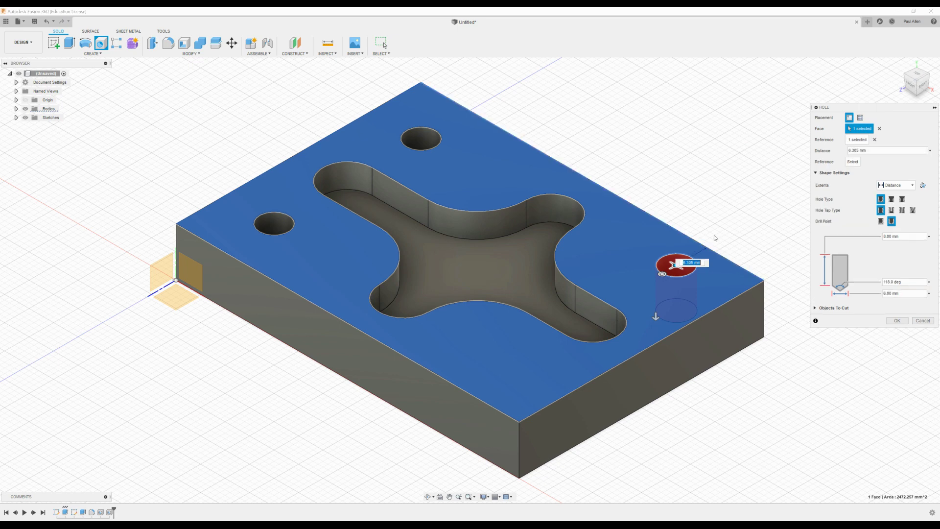
left_click(717, 311)
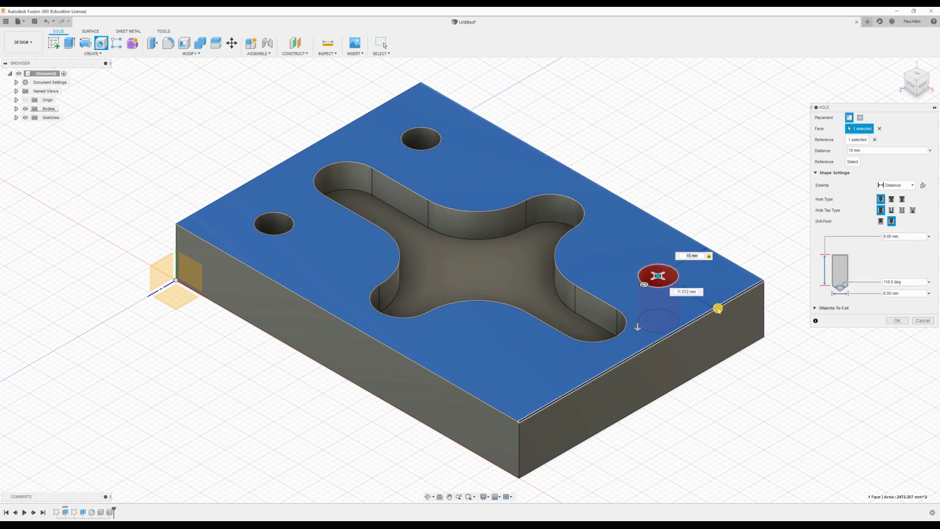
key("Return")
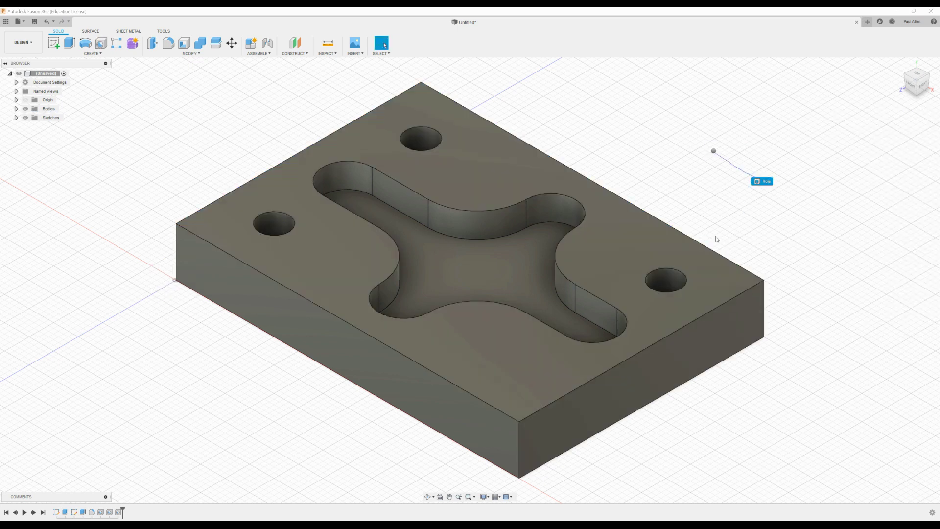
Step: Add a fourth identical simple hole at the block's front corner, 10 mm from both adjacent top edges
key("h")
left_click(522, 374)
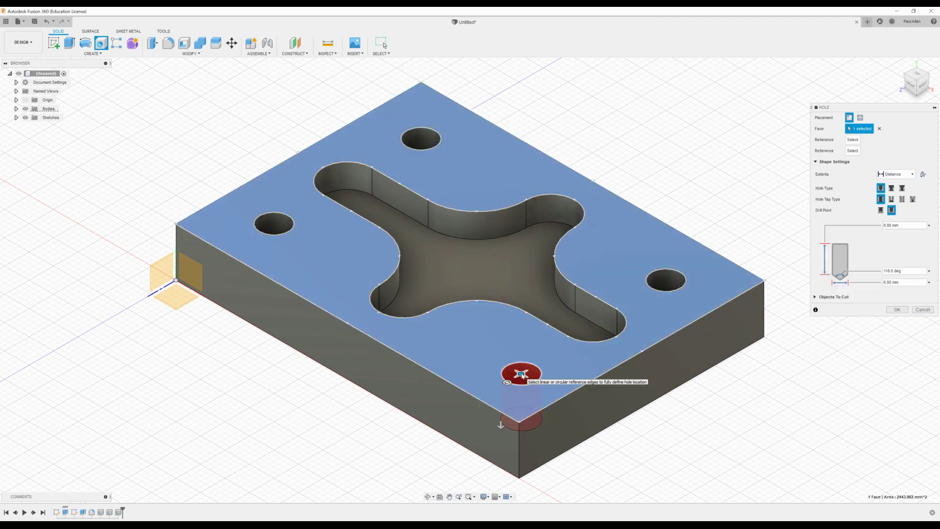
left_click(552, 404)
type("10")
key("Return")
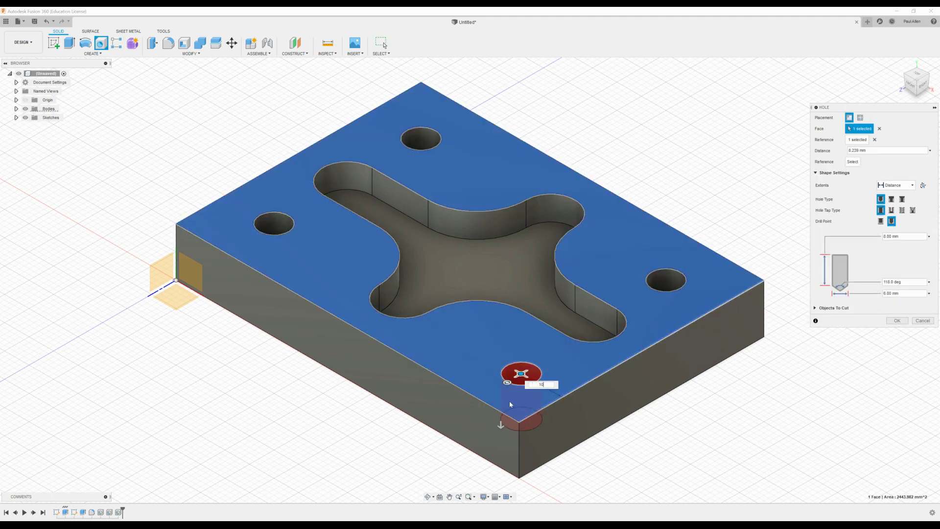
left_click(484, 401)
type("10")
key("Return")
key("Return")
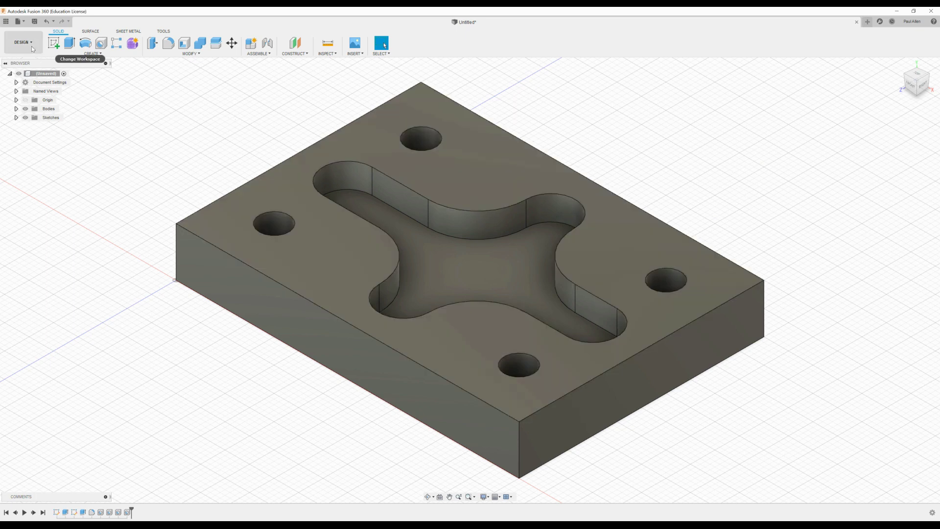
Step: Switch to the Manufacture workspace and start a milling setup that uses the Autodesk Generic 3-axis machine
left_click(32, 49)
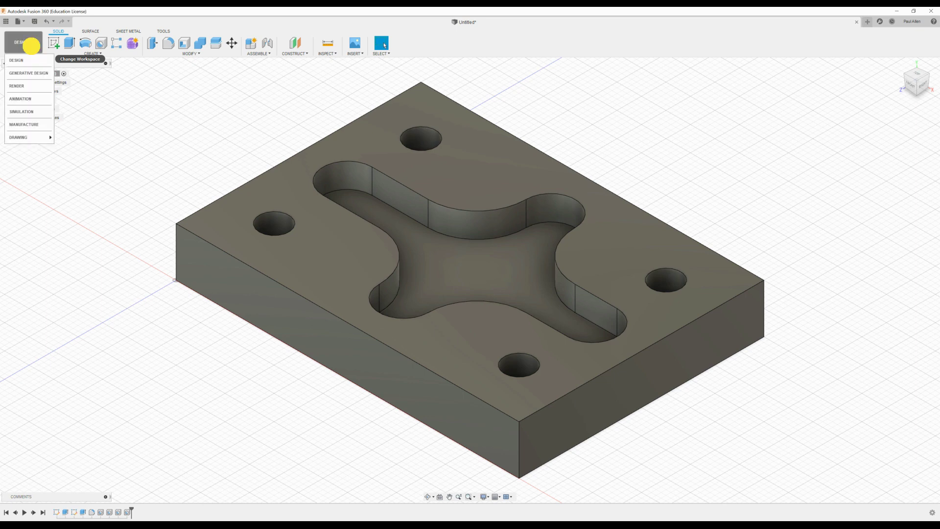
left_click(24, 126)
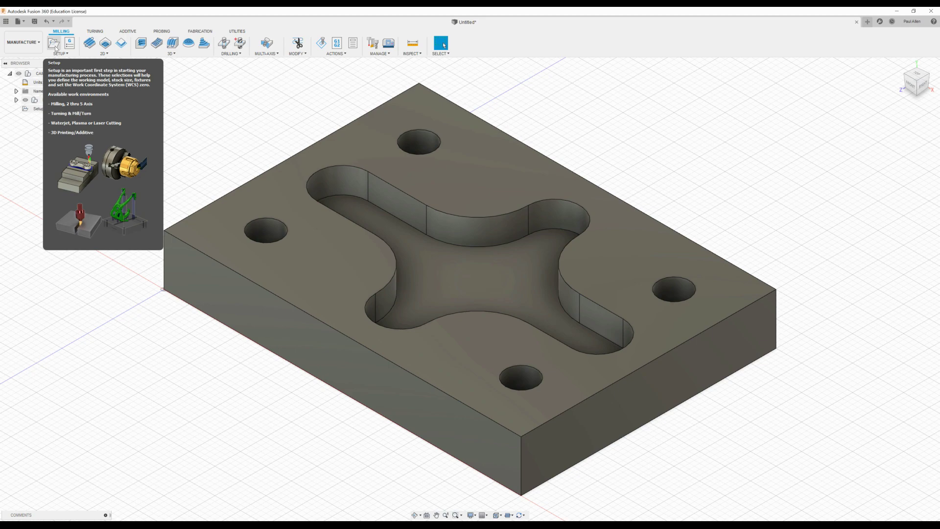
left_click(55, 43)
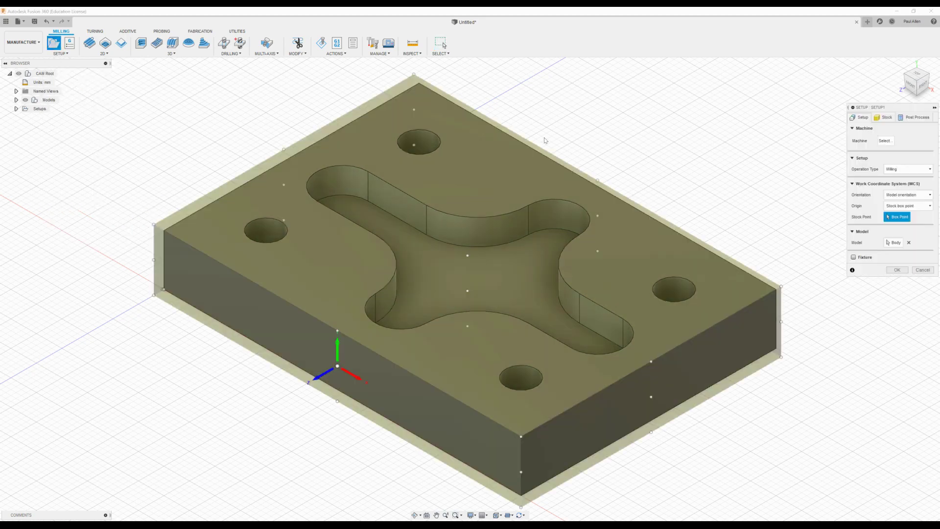
left_click(885, 141)
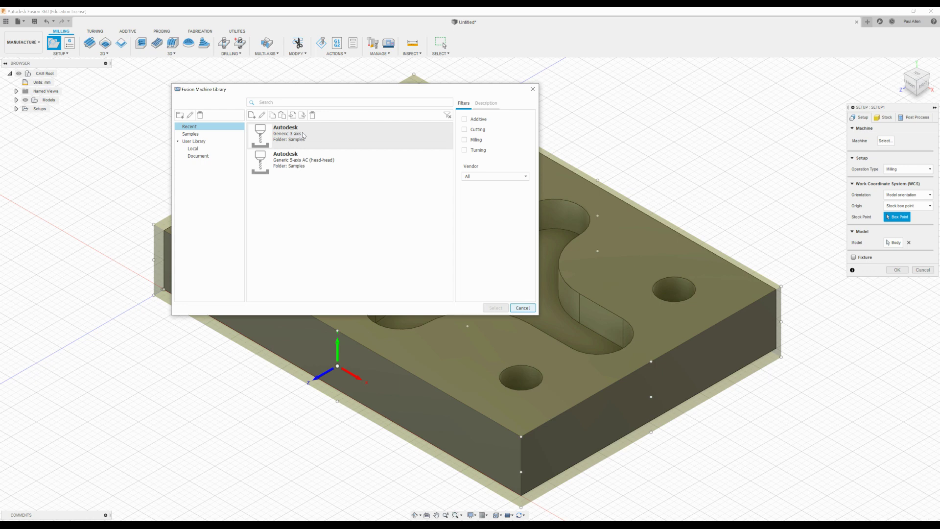
left_click(191, 127)
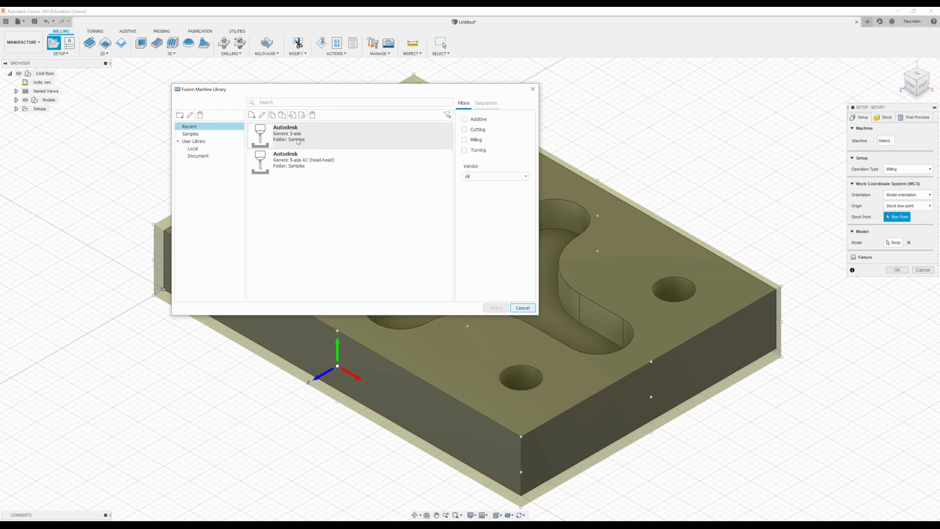
left_click(296, 141)
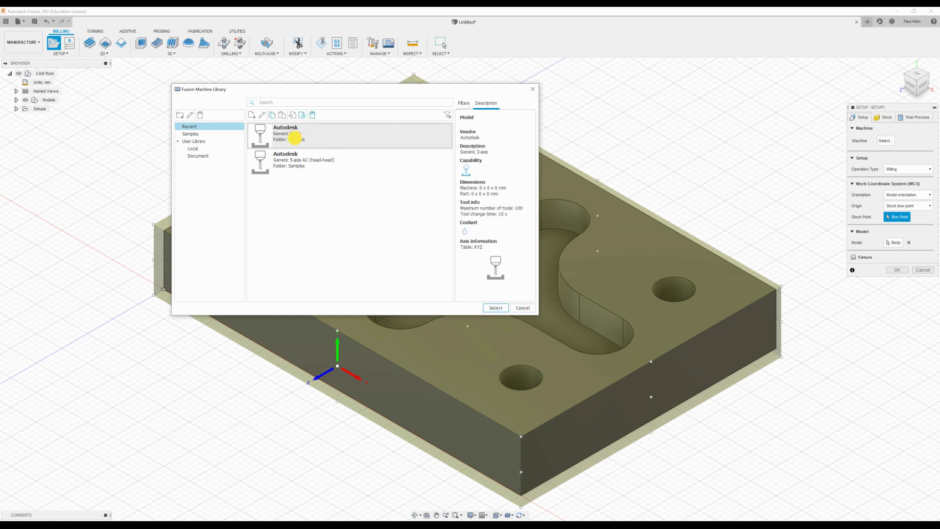
left_click(495, 308)
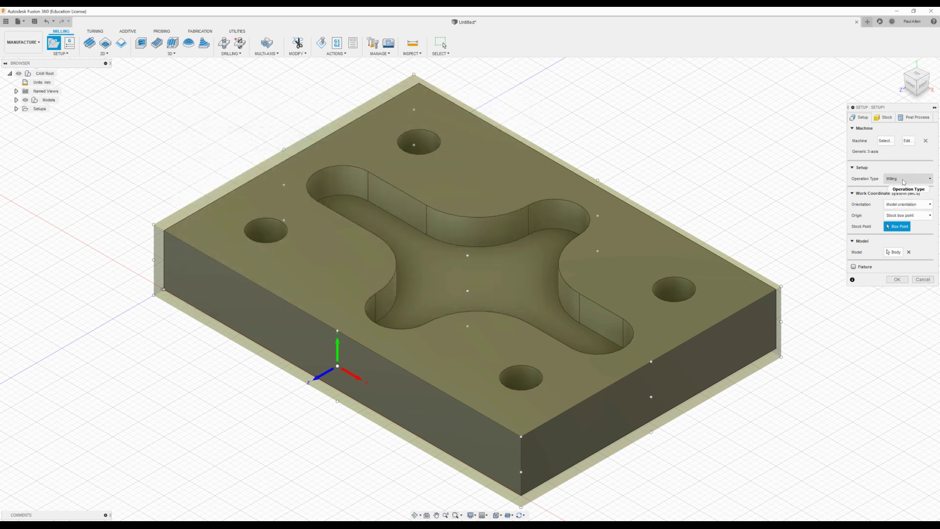
Step: Orient the setup's work coordinate system by Z axis/plane and X axis, taking the block's vertical front corner edge as the Z axis
mouse_move(902, 208)
left_click(898, 207)
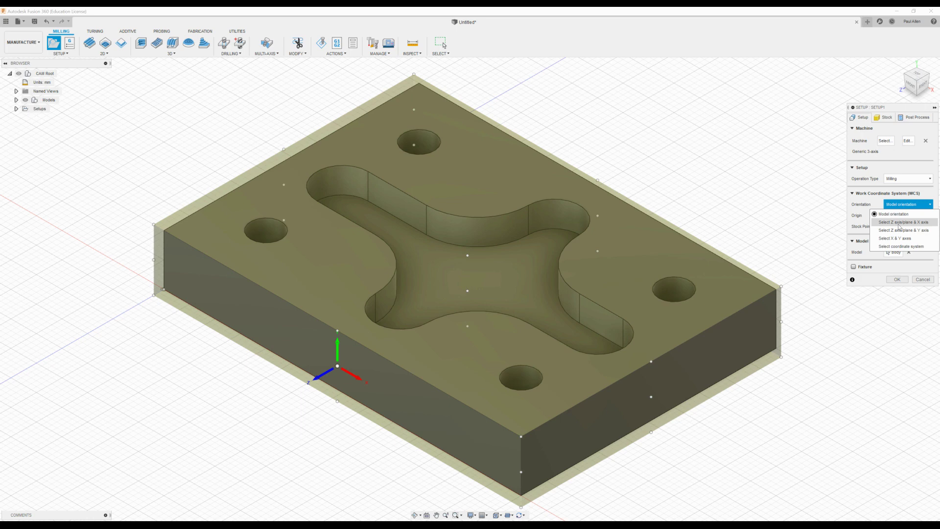
left_click(899, 223)
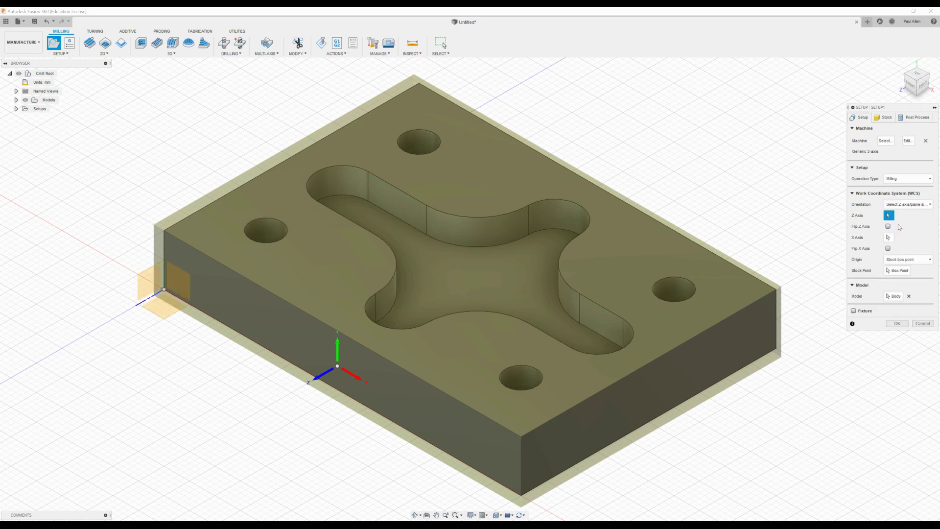
left_click(521, 475)
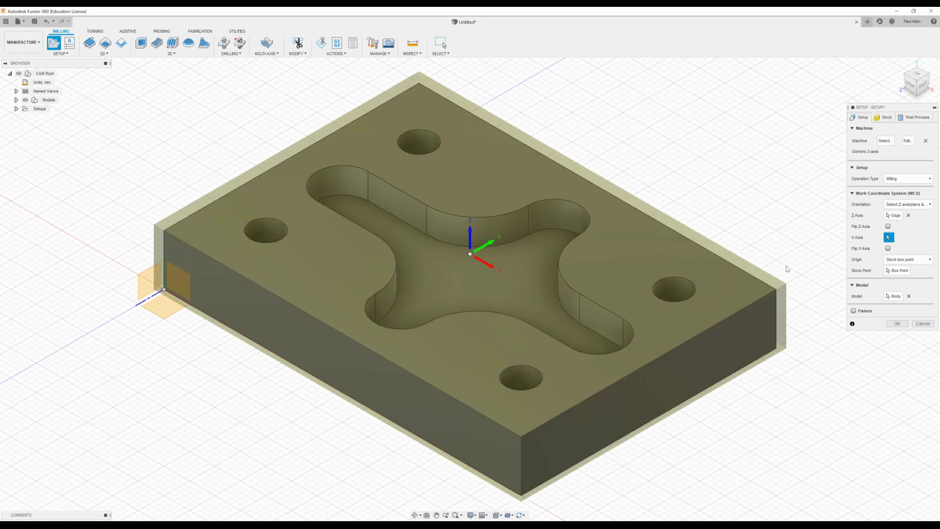
Step: Keep the stock box point as the WCS origin type and place the origin on the top stock corner above the model origin
left_click(915, 265)
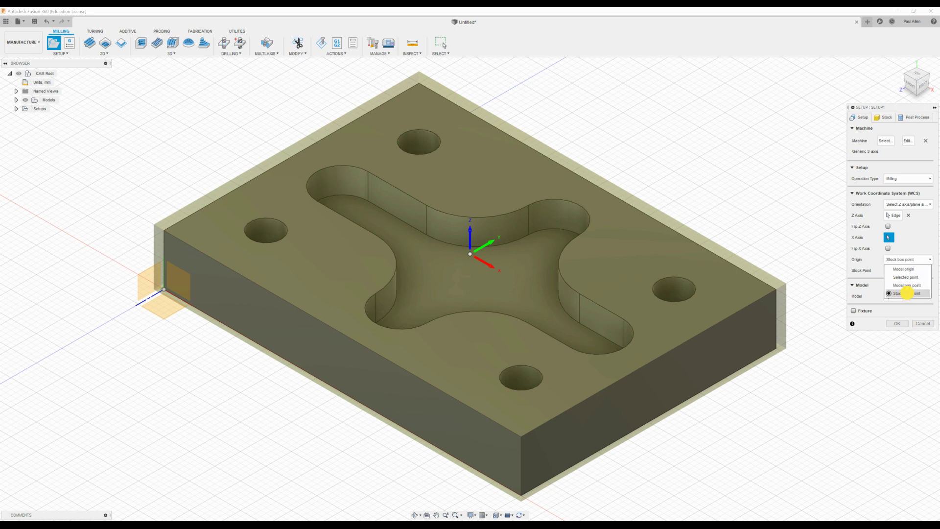
left_click(907, 293)
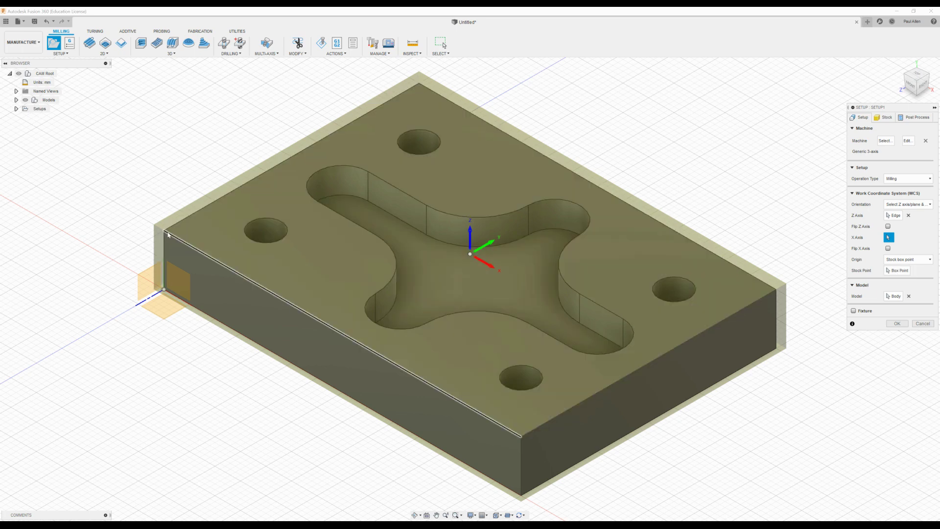
left_click(894, 272)
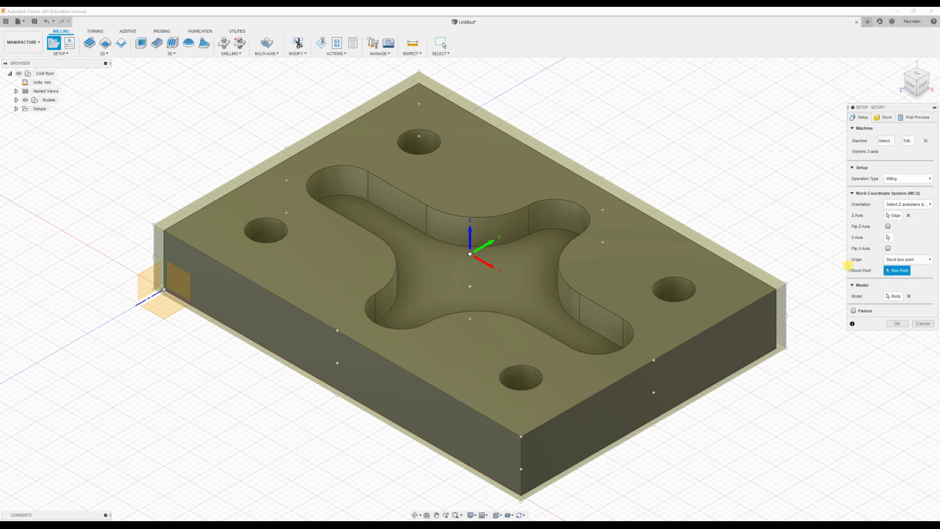
left_click(155, 226)
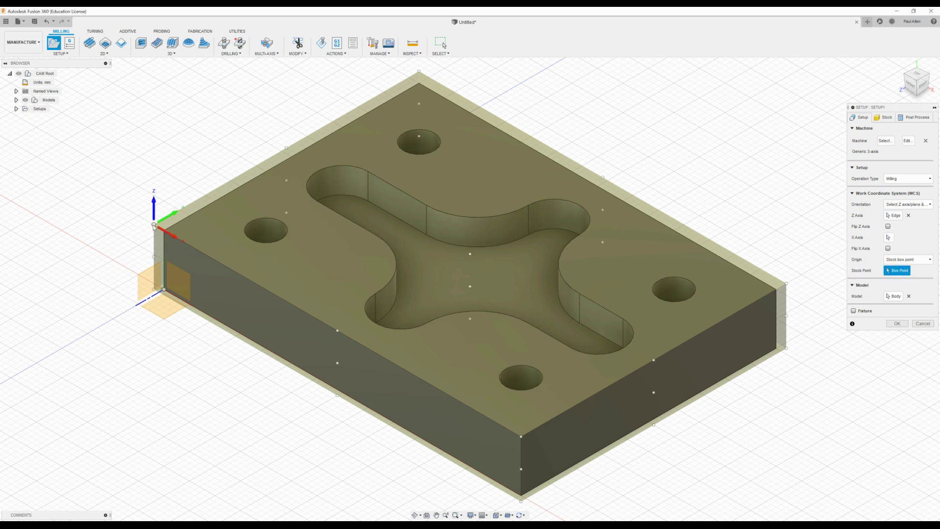
Step: Try the WCS origin on two bottom stock corners and the top centre, and return it to the top corner above the model origin
left_click(154, 289)
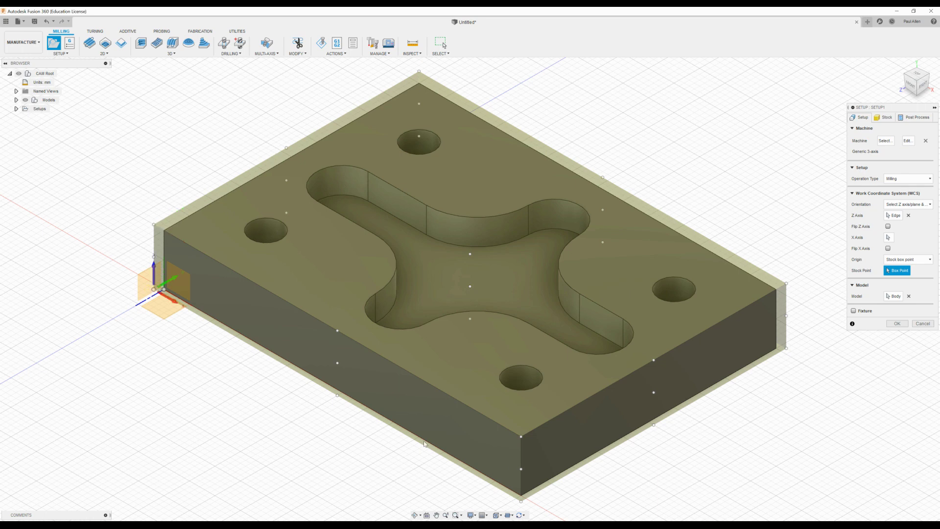
left_click(522, 501)
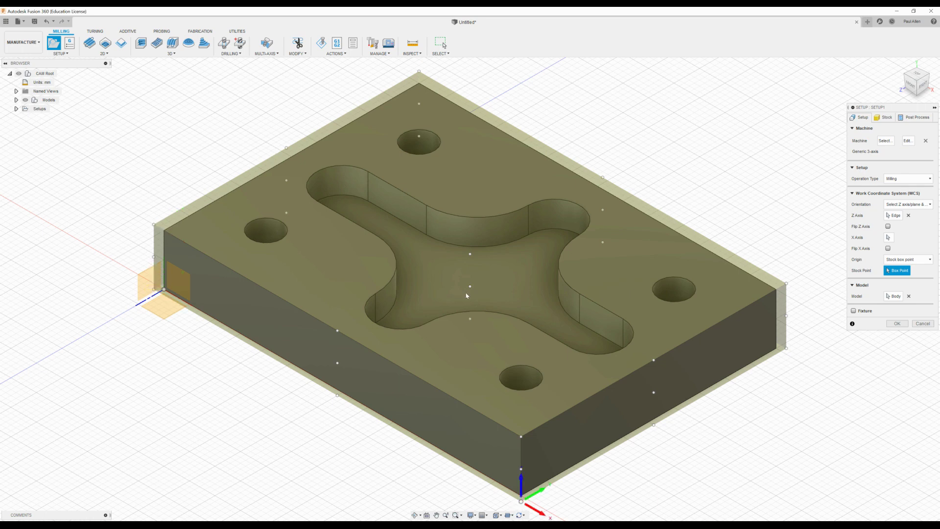
left_click(471, 255)
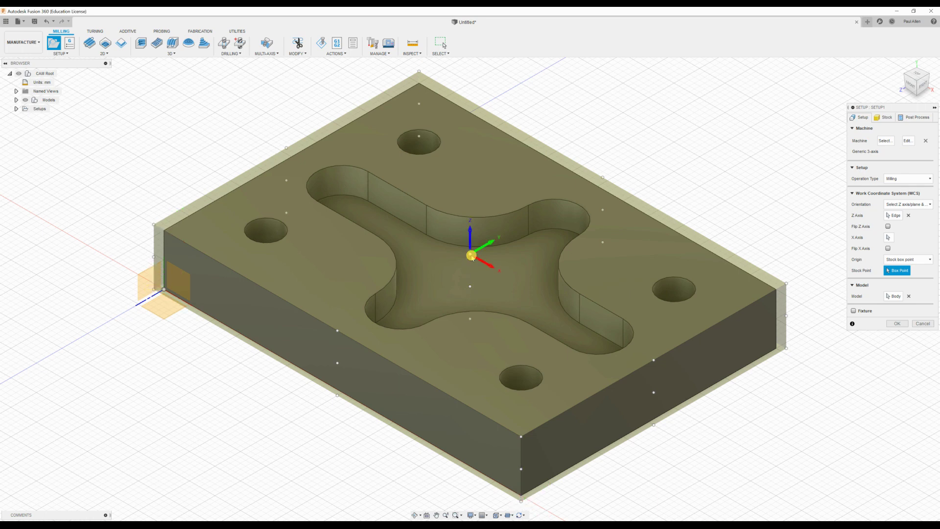
left_click(154, 226)
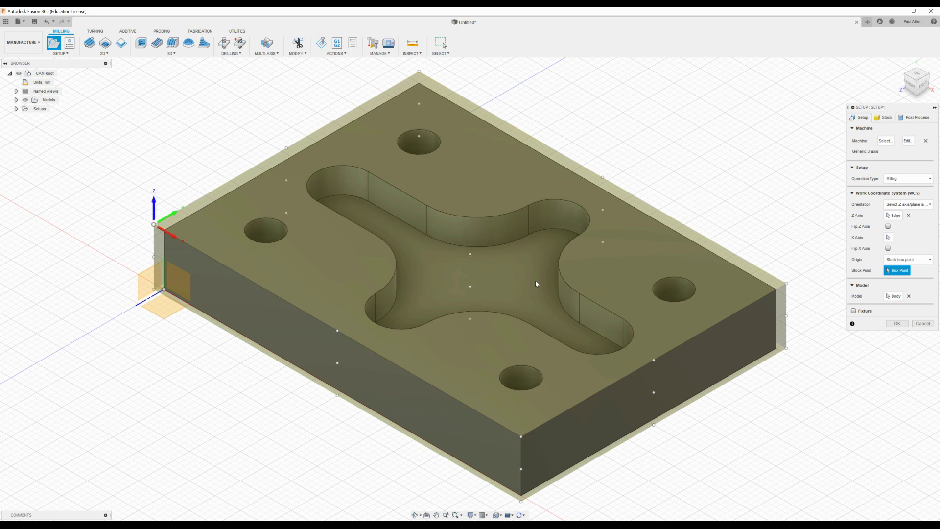
Step: Define the stock as a relative size box with 0 mm side offset and 5 mm top offset, and finish the setup
left_click(881, 119)
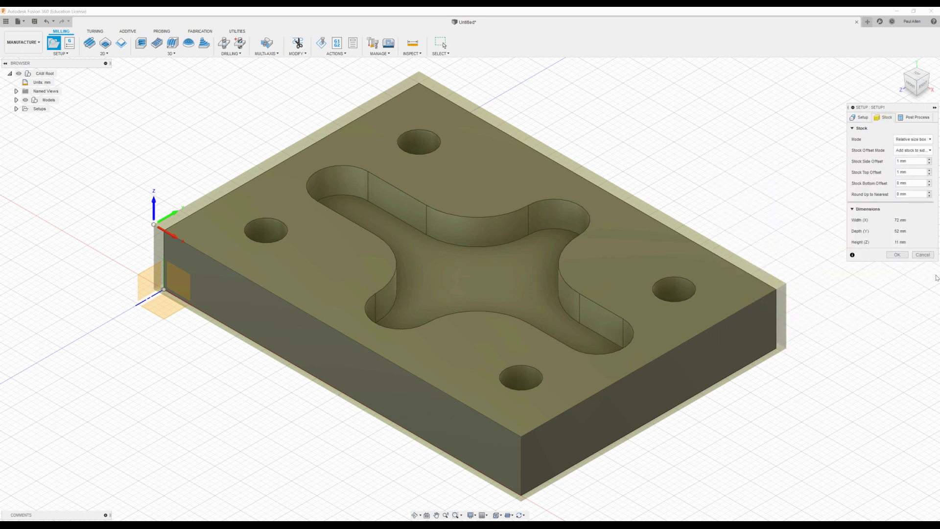
left_click(930, 140)
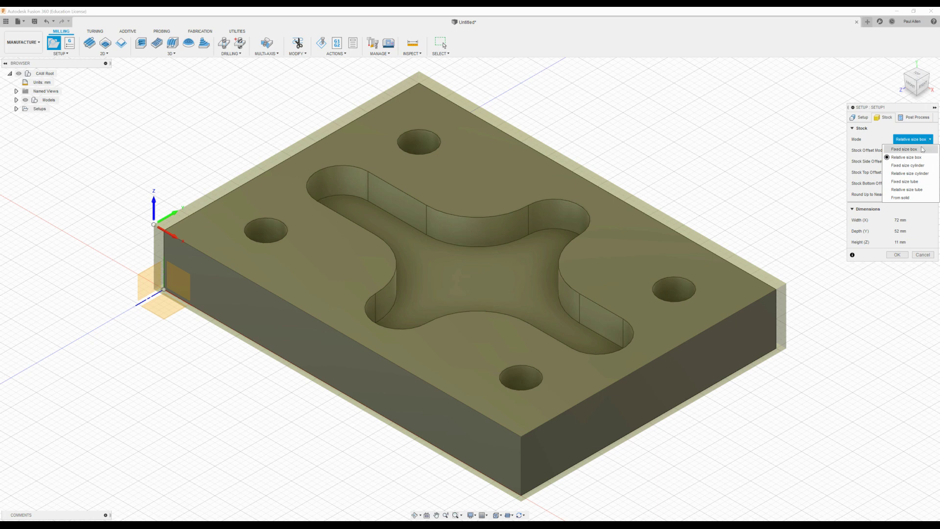
left_click(905, 158)
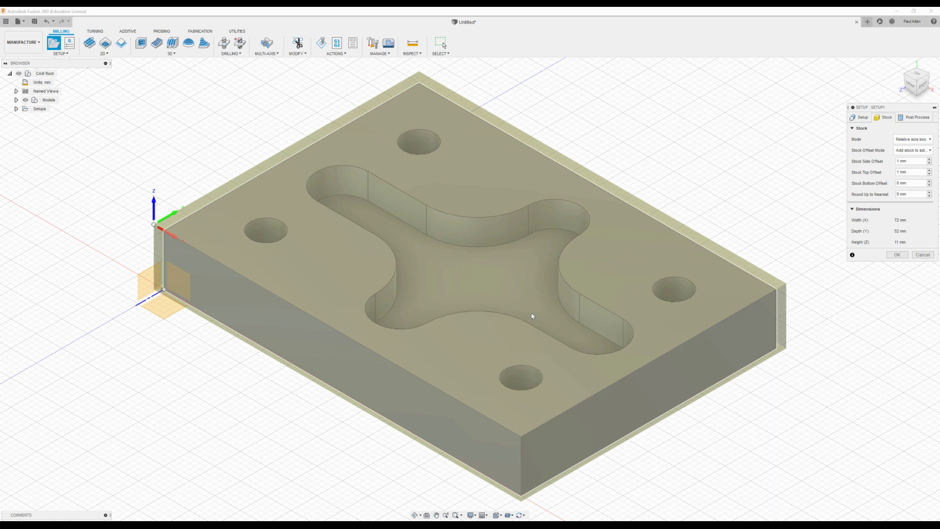
left_click(930, 163)
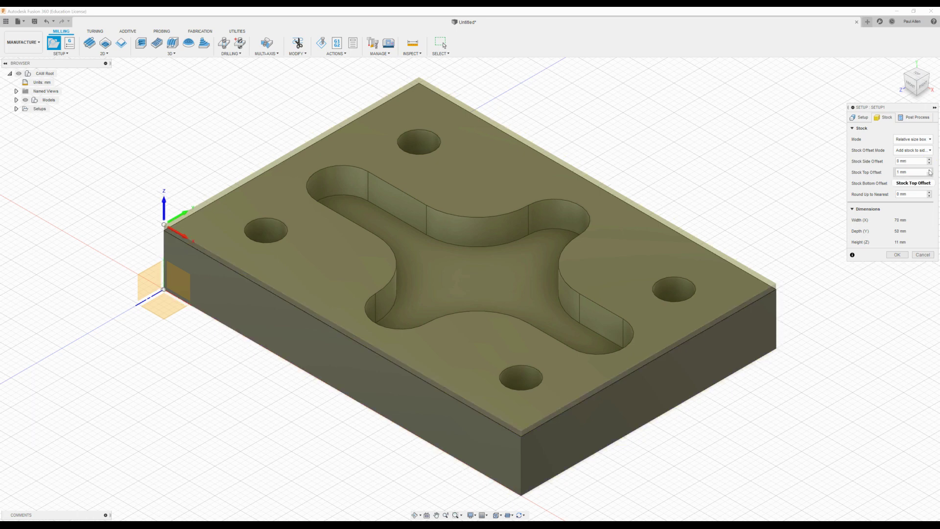
left_click(930, 170)
left_click(930, 171)
left_click(930, 171)
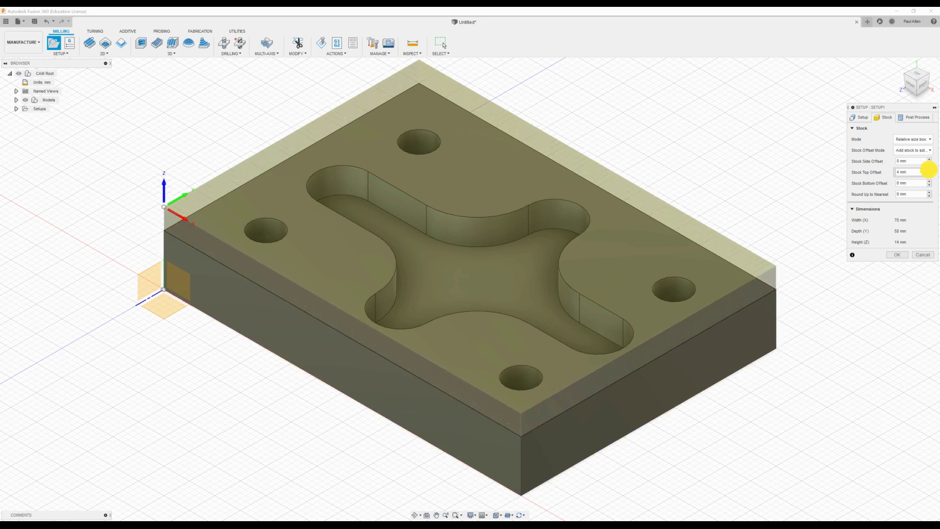
left_click(930, 171)
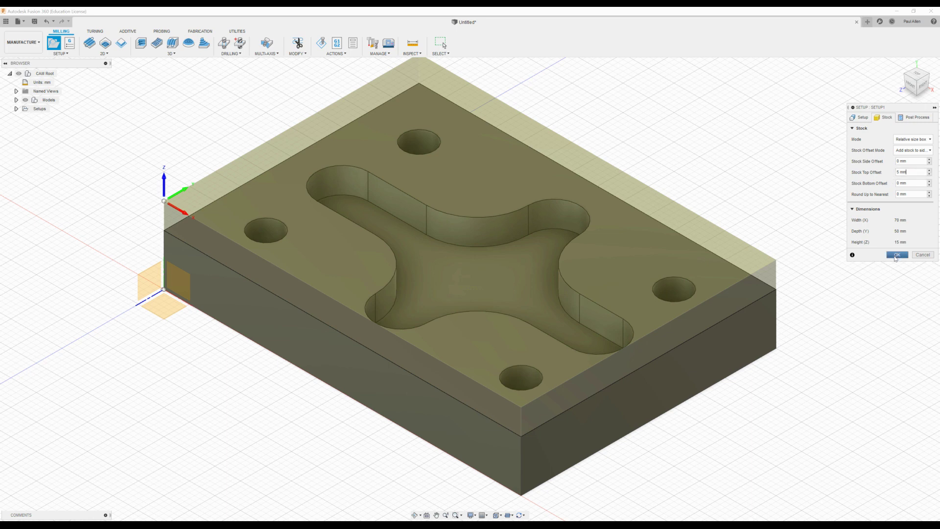
left_click(896, 257)
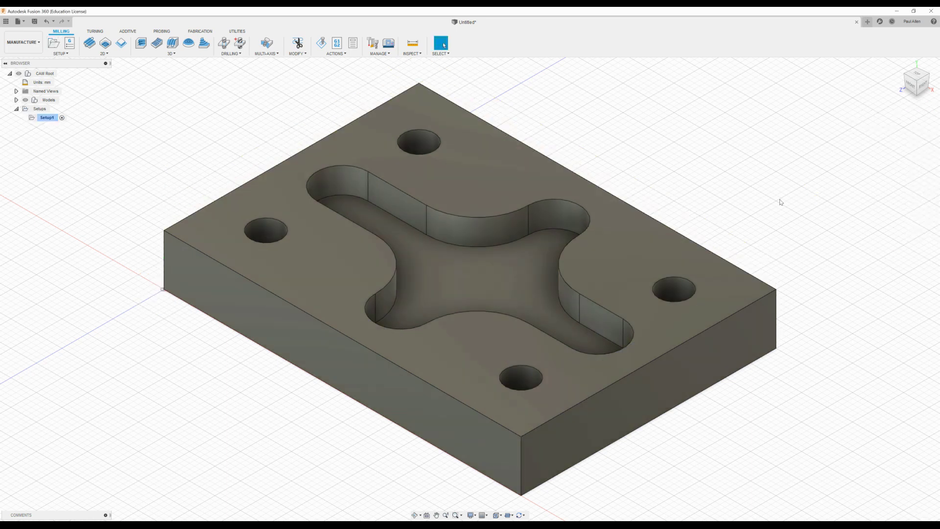
Step: Start a Face operation in the setup with the 1 - Ø50 mm face mill from the Tutorial - Metric library
left_click(43, 118)
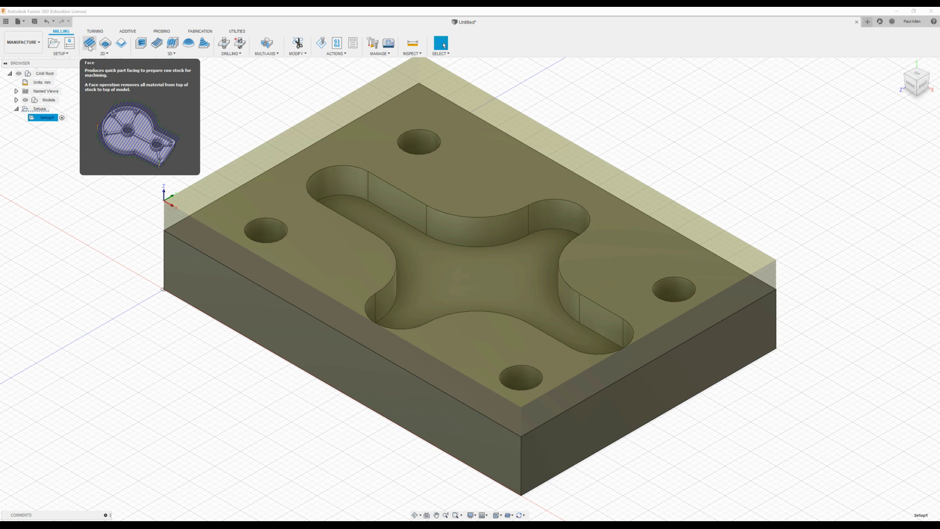
left_click(89, 45)
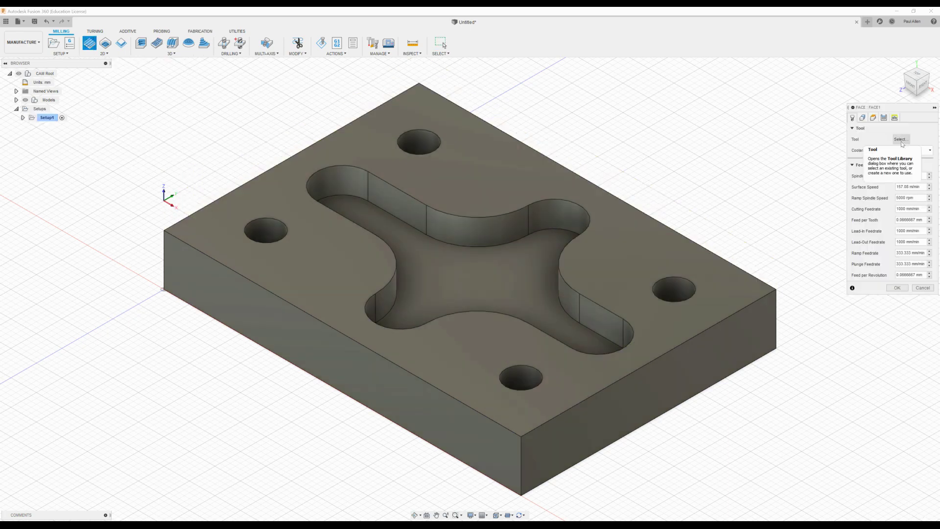
left_click(902, 139)
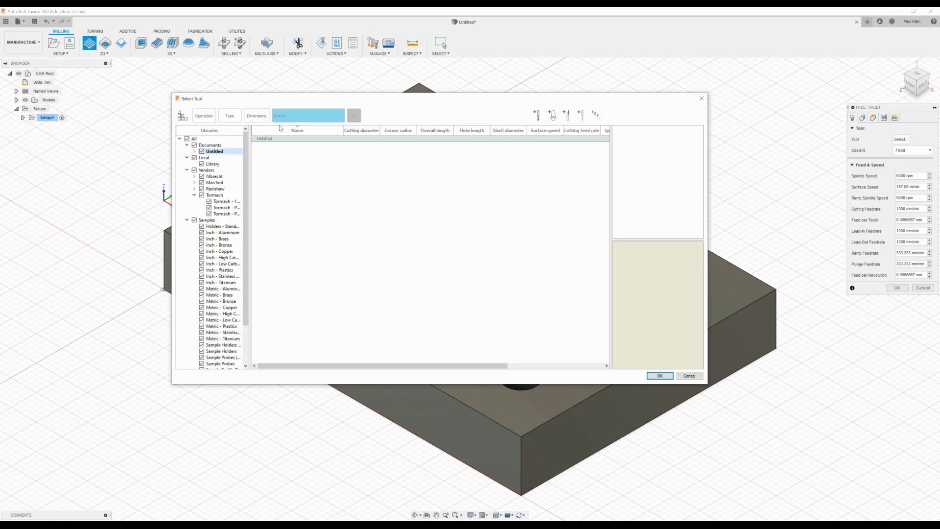
left_click_drag(244, 264, 224, 367)
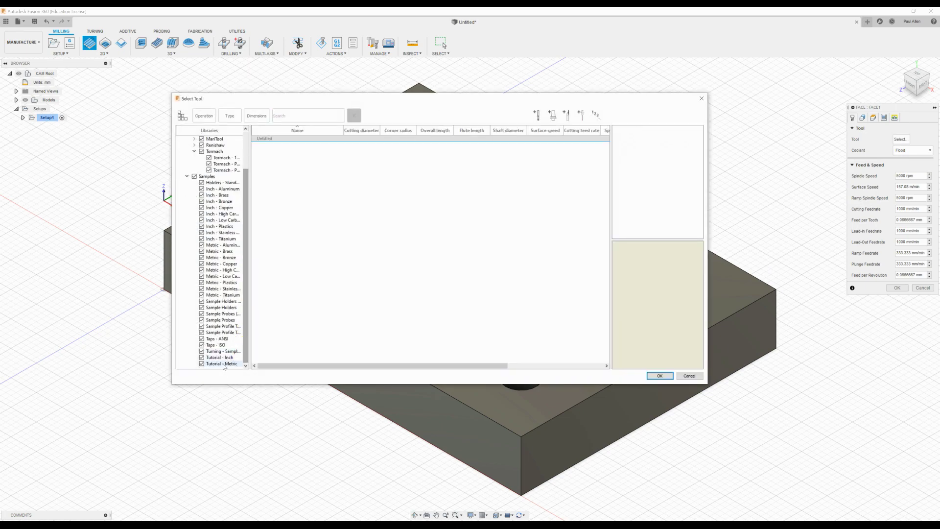
left_click(223, 364)
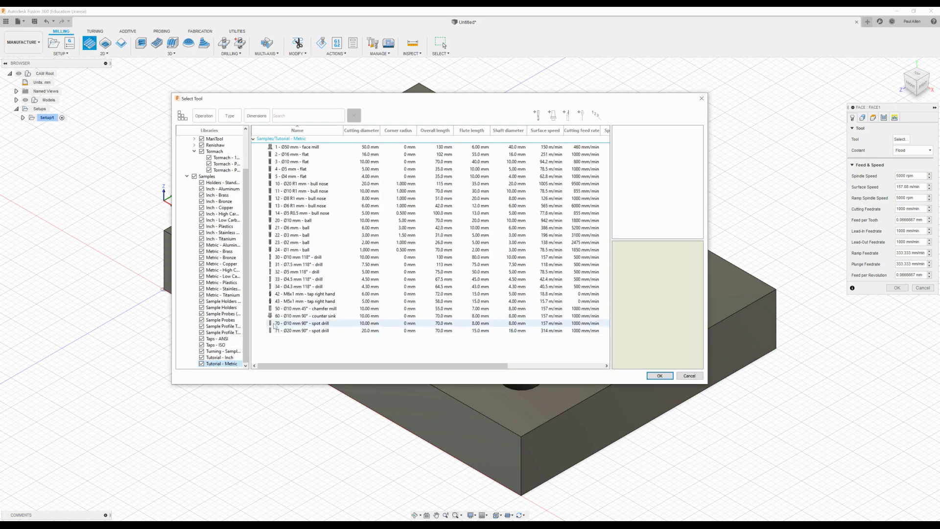
left_click(312, 149)
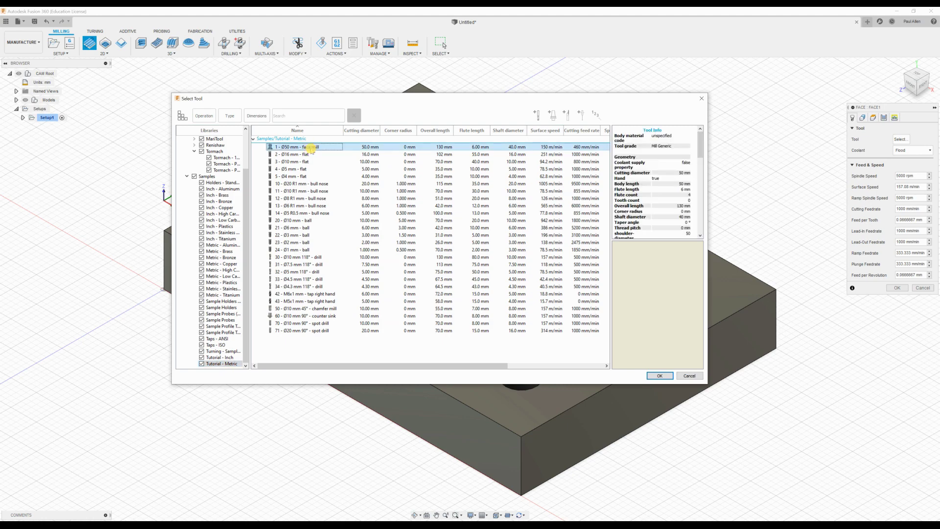
left_click(659, 376)
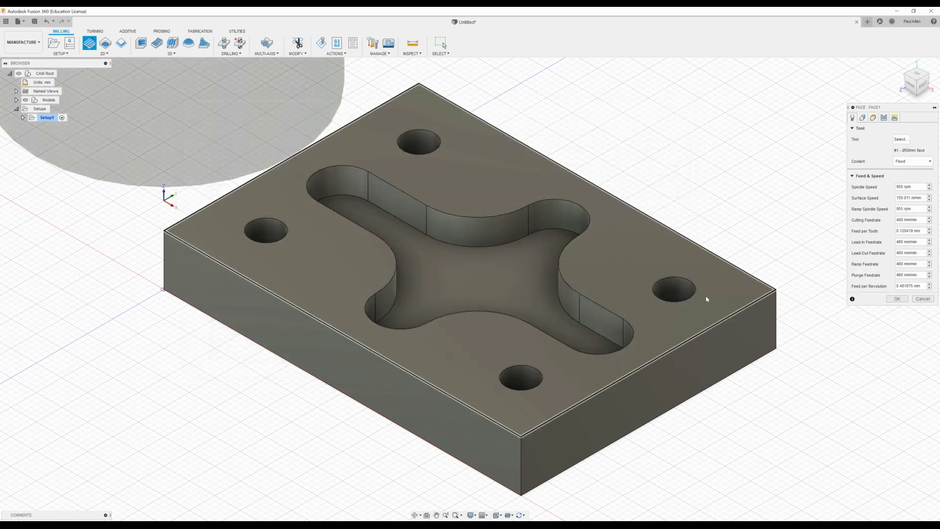
Step: Keep the default stock boundary and the heights from stock top to model top, and generate the Face toolpath
left_click(863, 118)
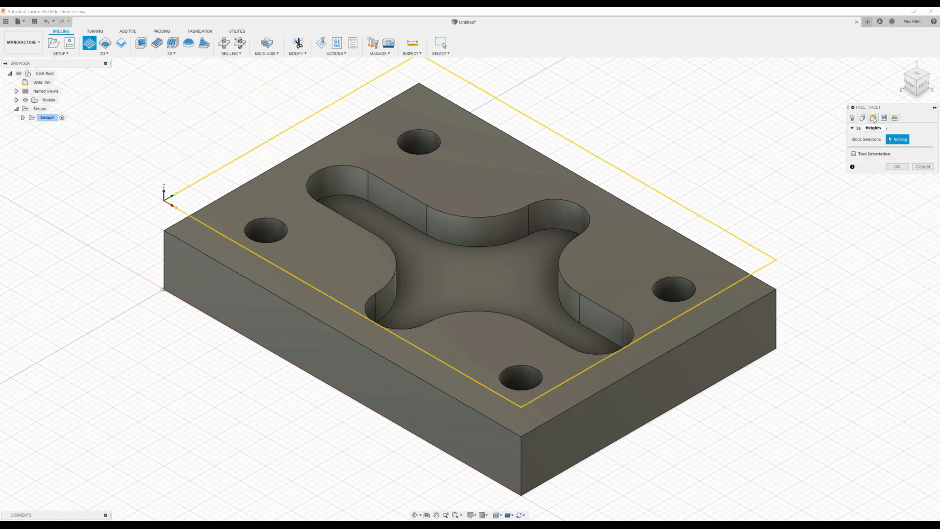
left_click(874, 118)
scroll(674, 283, "down", 3)
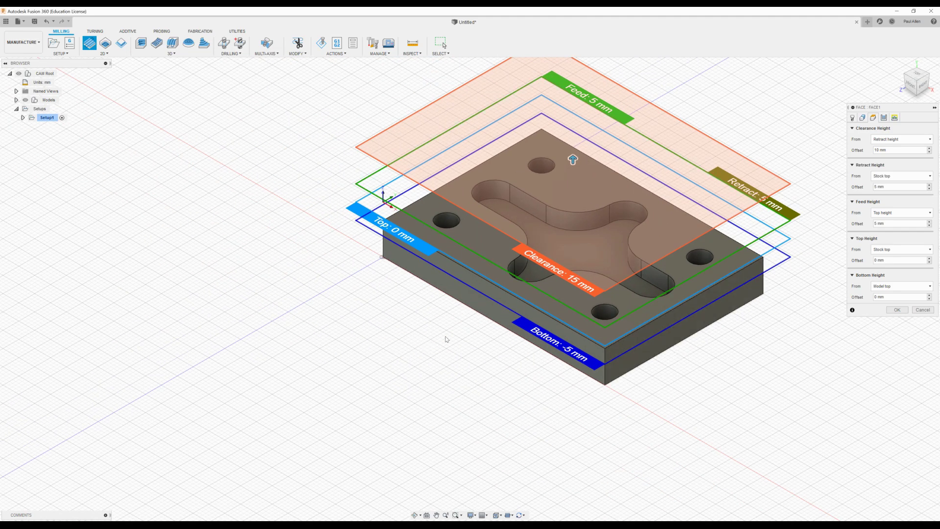
scroll(446, 339, "up", 1)
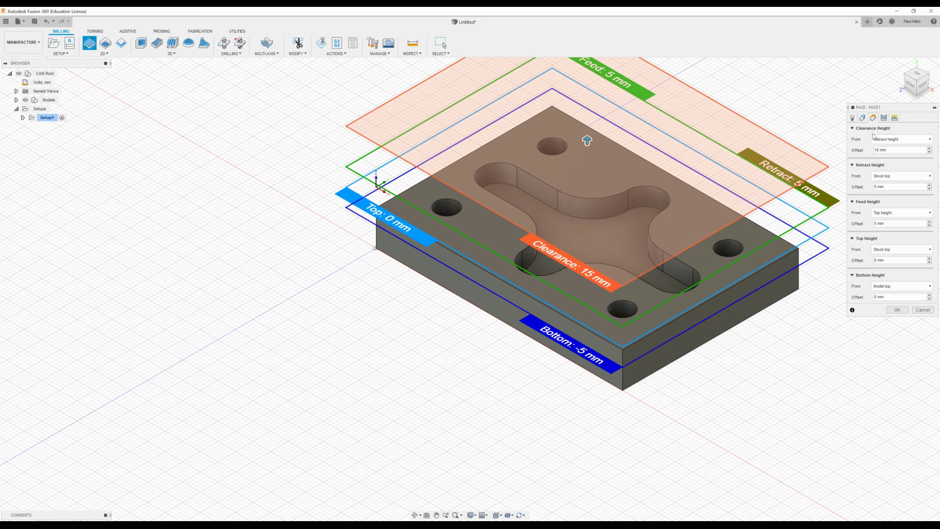
left_click(897, 310)
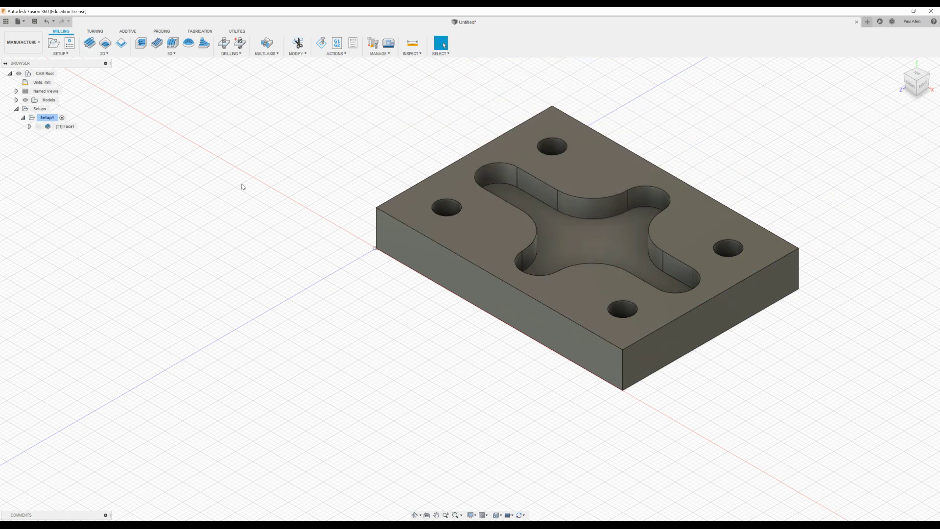
Step: Start a 2D Adaptive Clearing operation with the 4 - Ø5 mm flat end mill from the Tutorial - Metric library
left_click(110, 54)
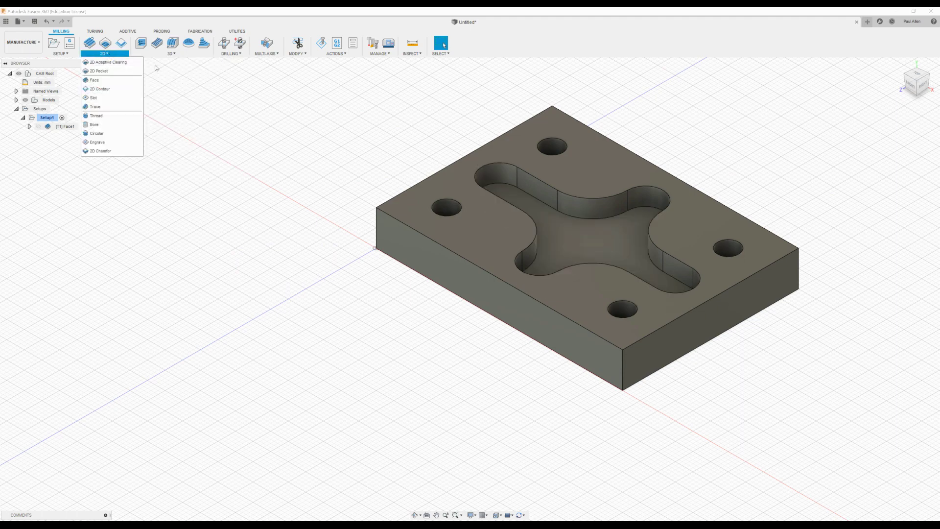
left_click(97, 64)
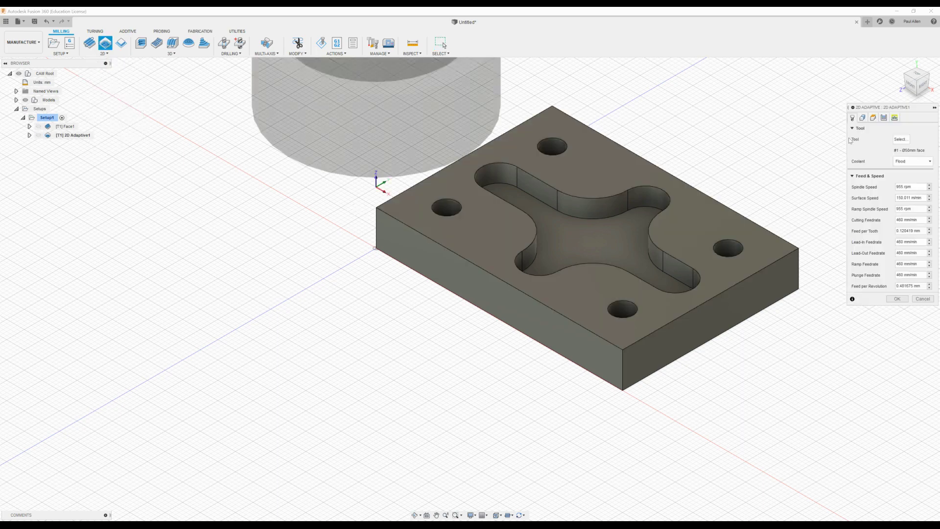
left_click(899, 141)
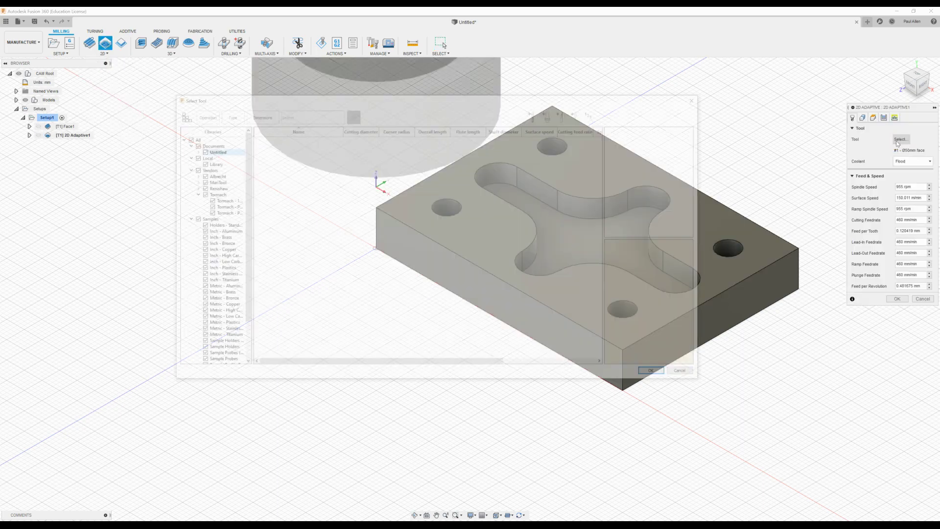
left_click_drag(244, 315, 244, 372)
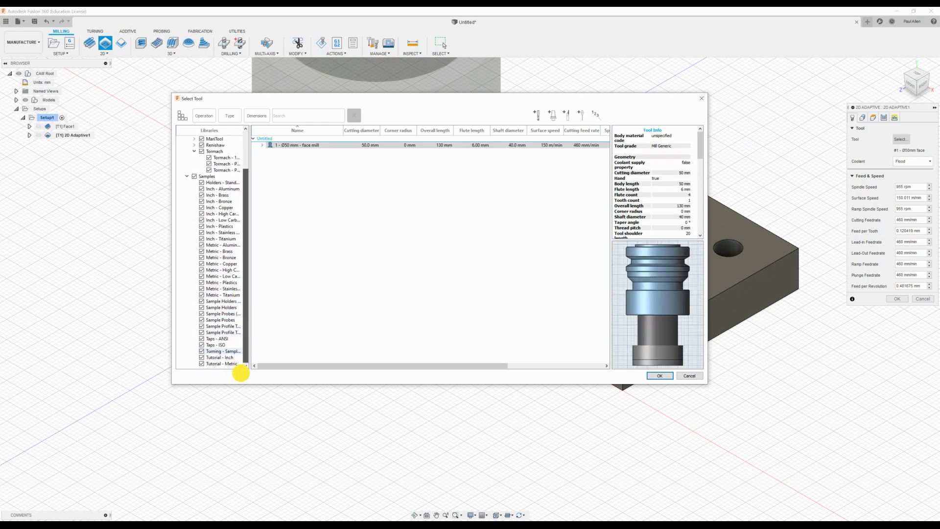
left_click(221, 364)
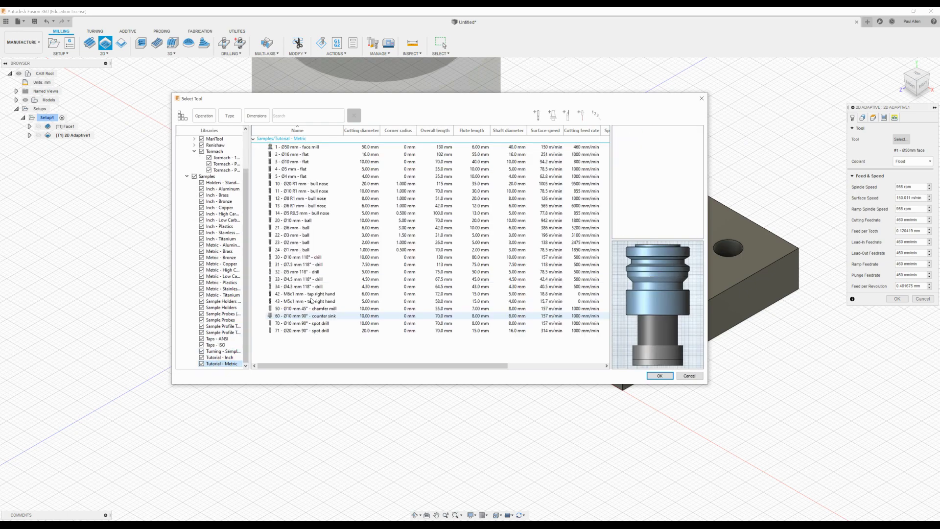
left_click(290, 170)
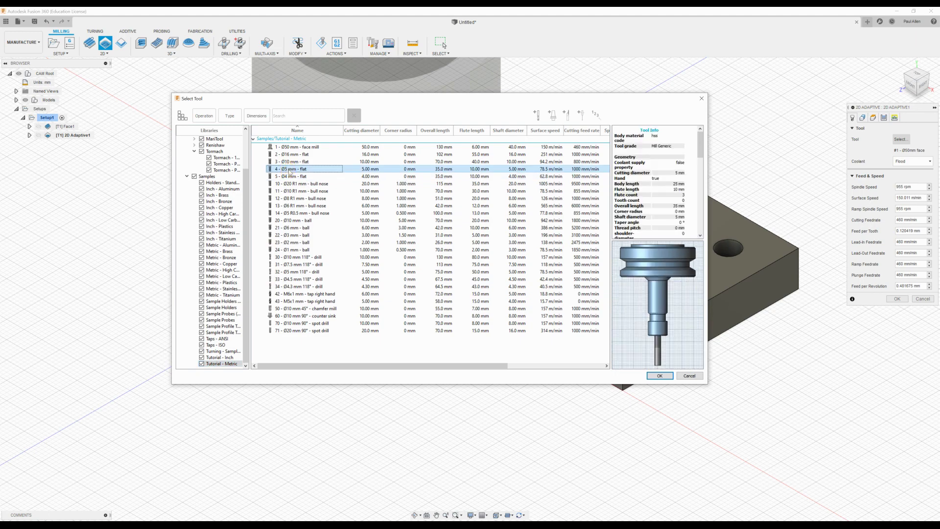
left_click(660, 376)
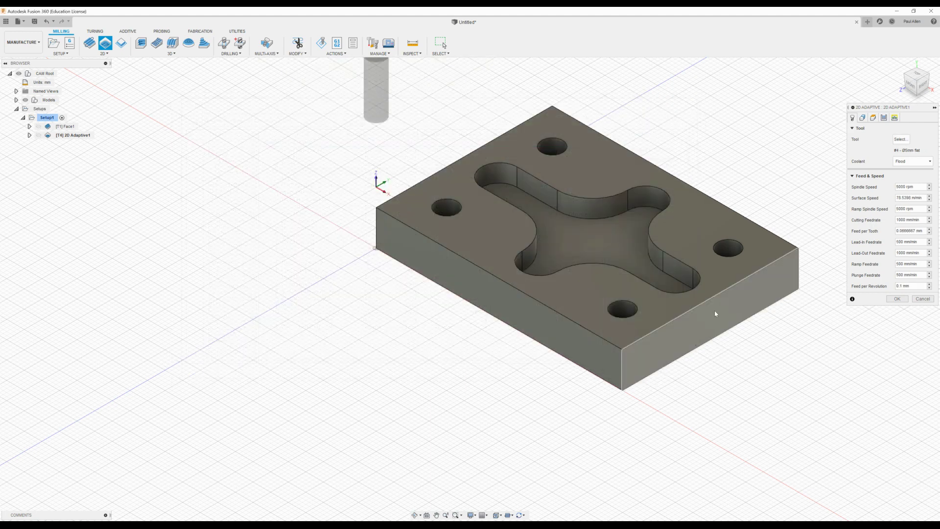
Step: Use the cross-shaped pocket's floor as the pocket selection and generate the adaptive clearing toolpath
left_click(863, 119)
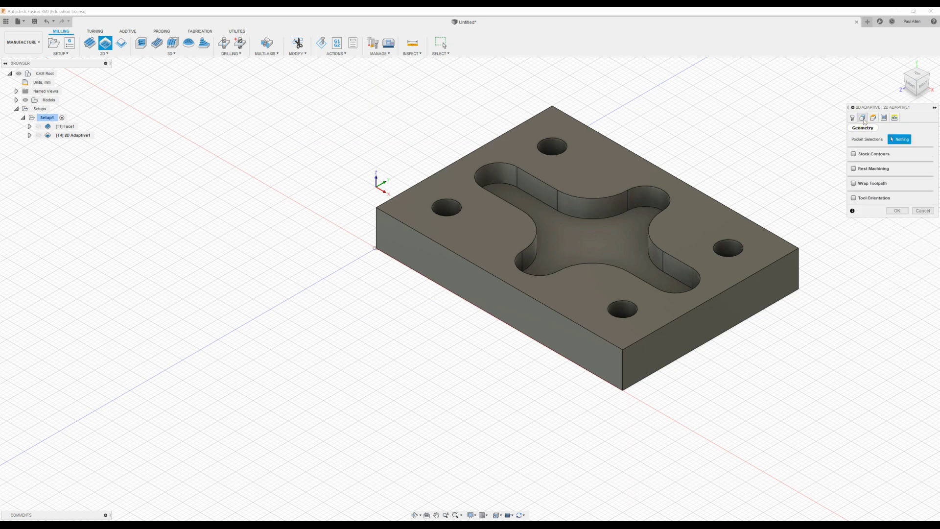
left_click(571, 239)
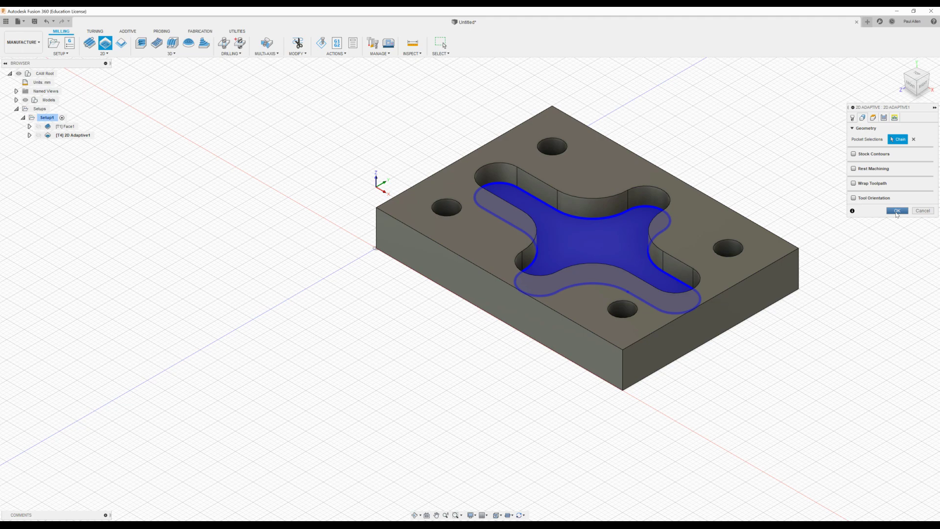
left_click(897, 212)
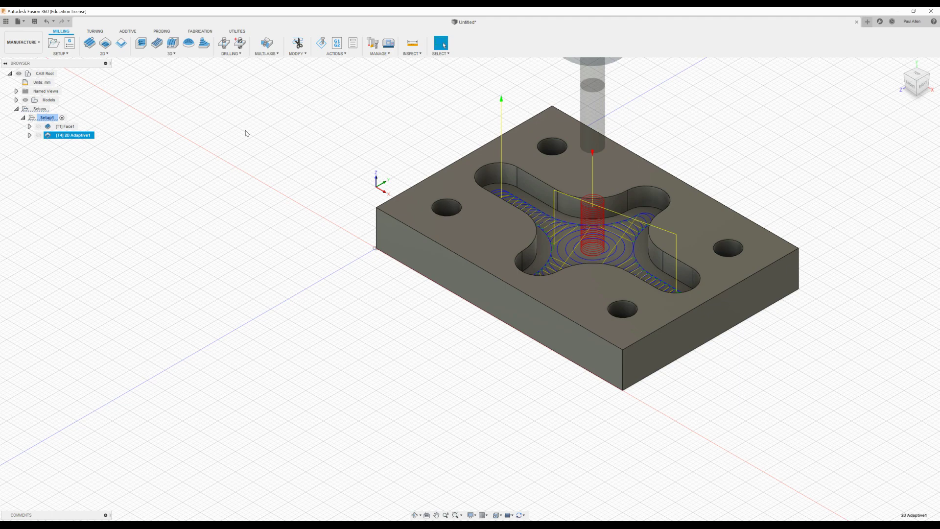
Step: Display the adaptive clearing toolpath and the facing toolpath on the model one after the other
left_click(49, 118)
left_click(60, 136)
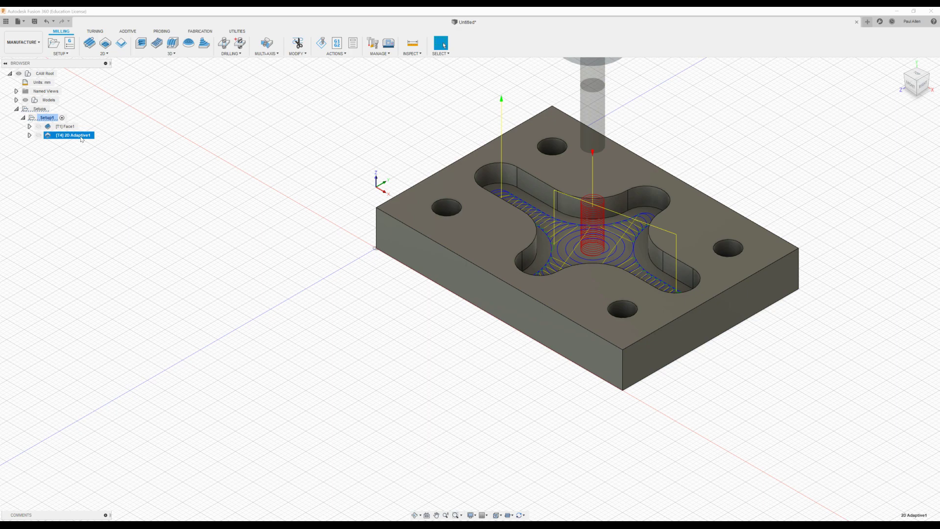
right_click(81, 139)
left_click(67, 128)
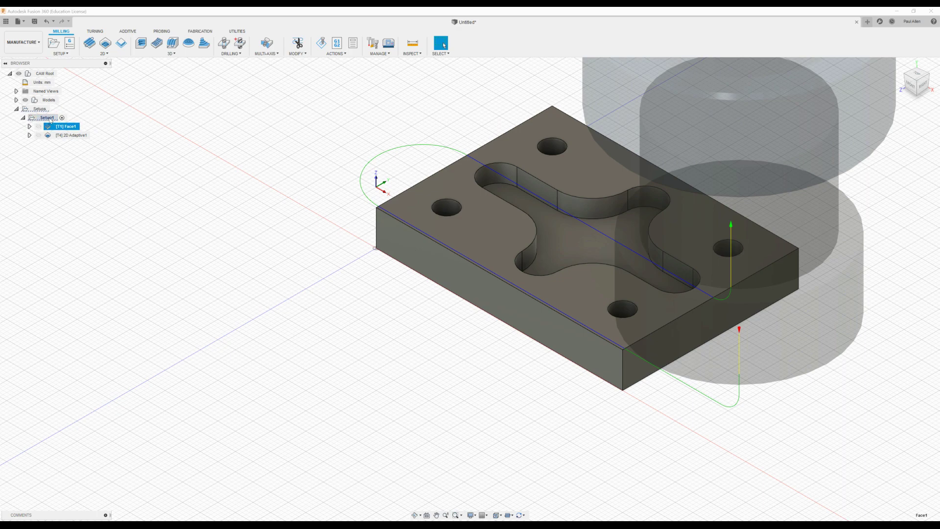
Step: Simulate the whole setup's machining with stock shown, adjust the playback speed, and go to the end of the simulation
left_click(49, 118)
right_click(50, 120)
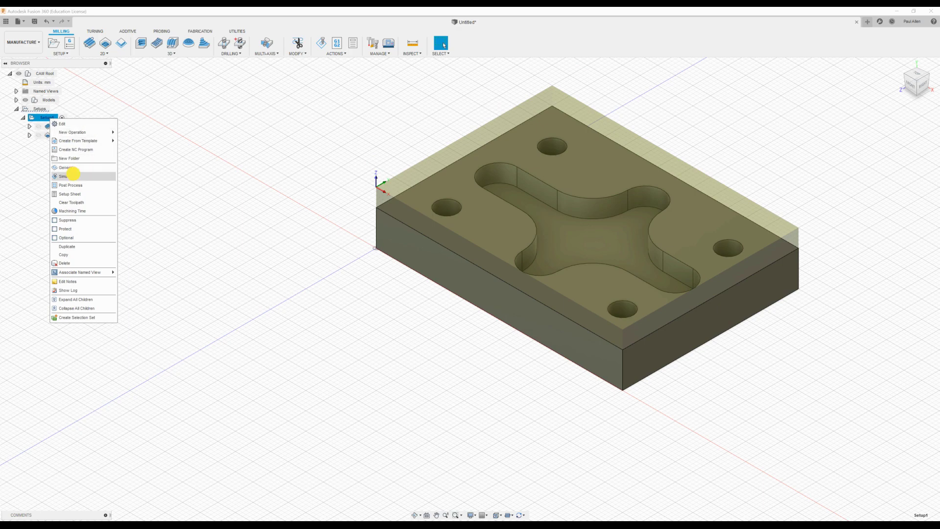
left_click(67, 176)
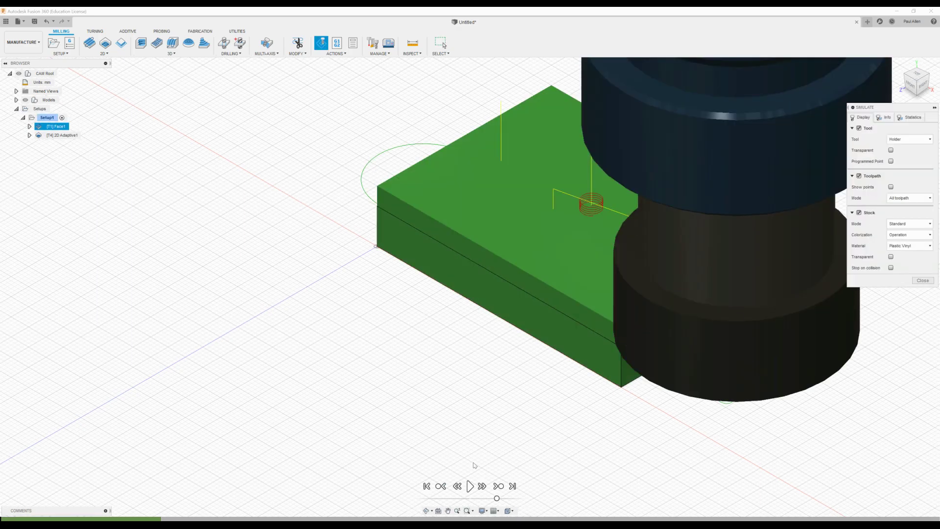
left_click(470, 487)
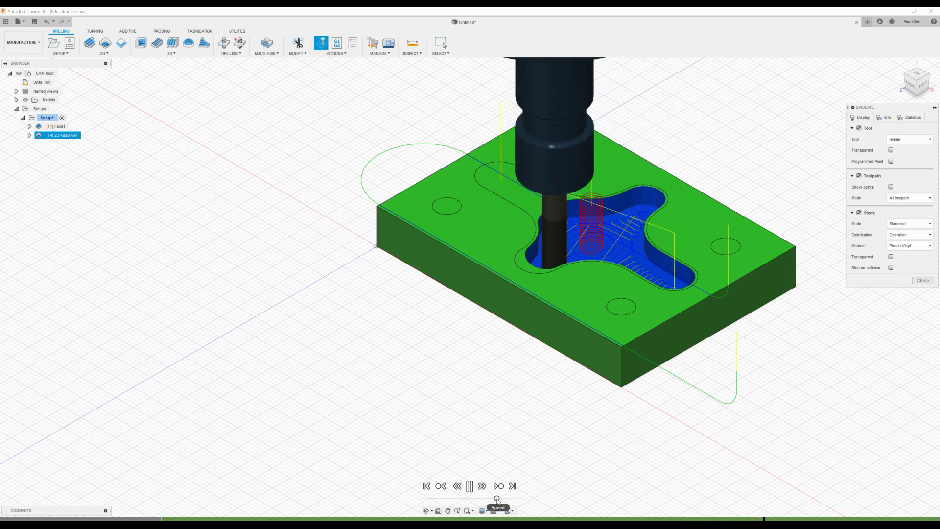
mouse_move(498, 500)
left_mouse_down()
mouse_move(506, 498)
mouse_move(444, 500)
mouse_move(484, 498)
left_mouse_up()
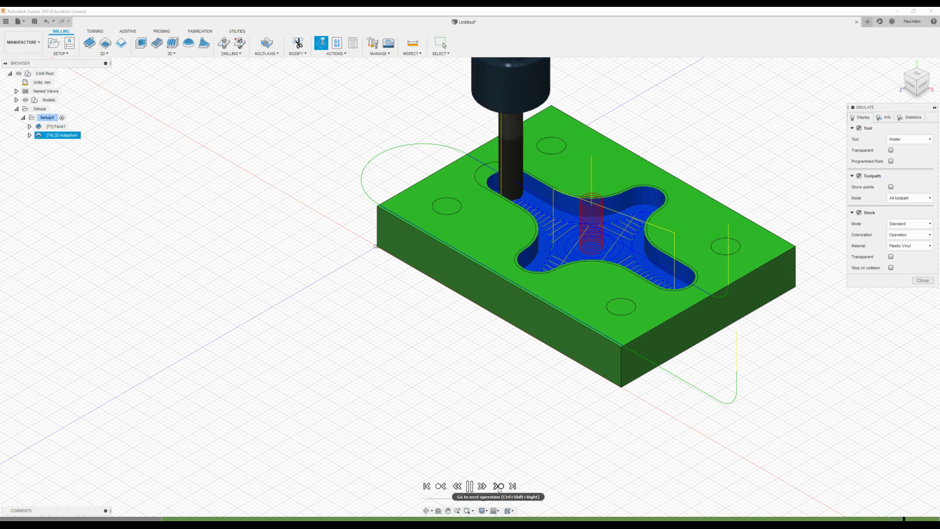
left_click(513, 487)
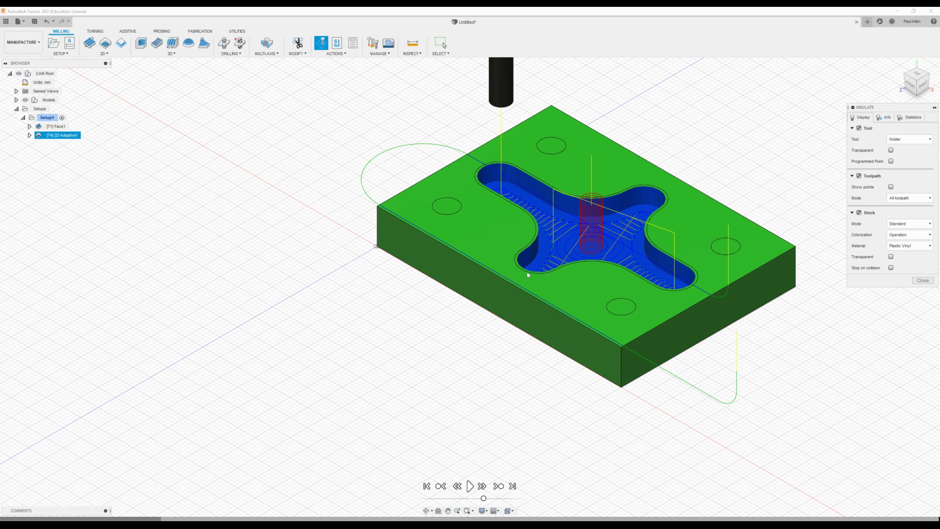
Step: Inspect the pocket's walls closely in the simulated stock and close the simulation
scroll(528, 275, "up", 5)
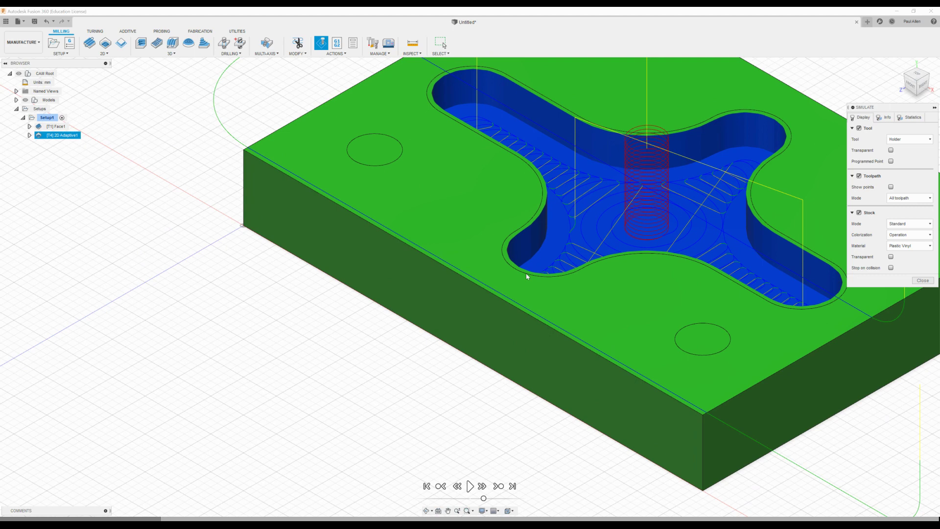
scroll(527, 277, "down", 5)
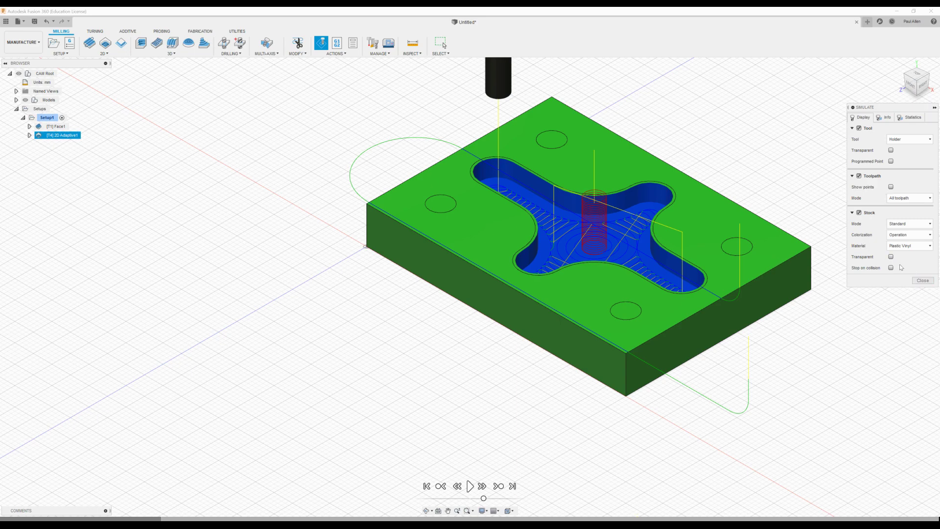
left_click(918, 280)
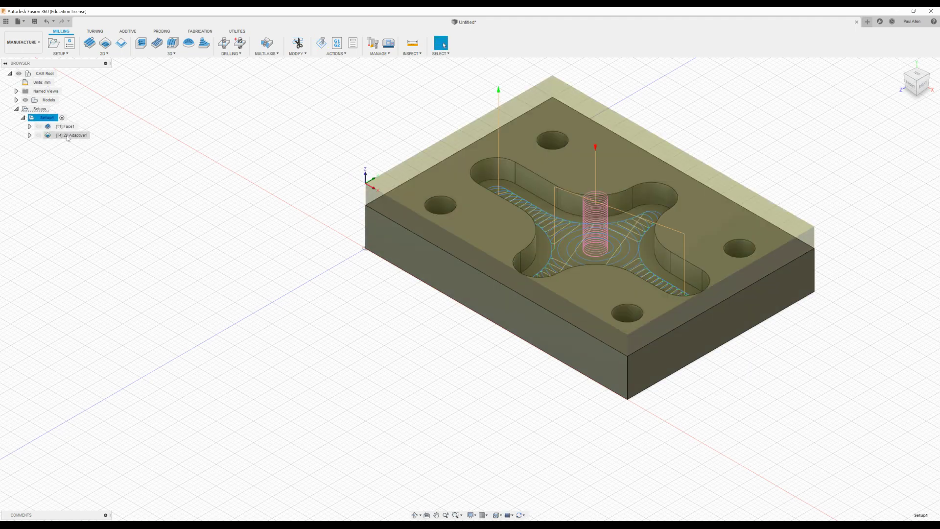
Step: Edit the 2D Adaptive operation so its top height is measured from the model top, and regenerate the toolpath
left_click(68, 136)
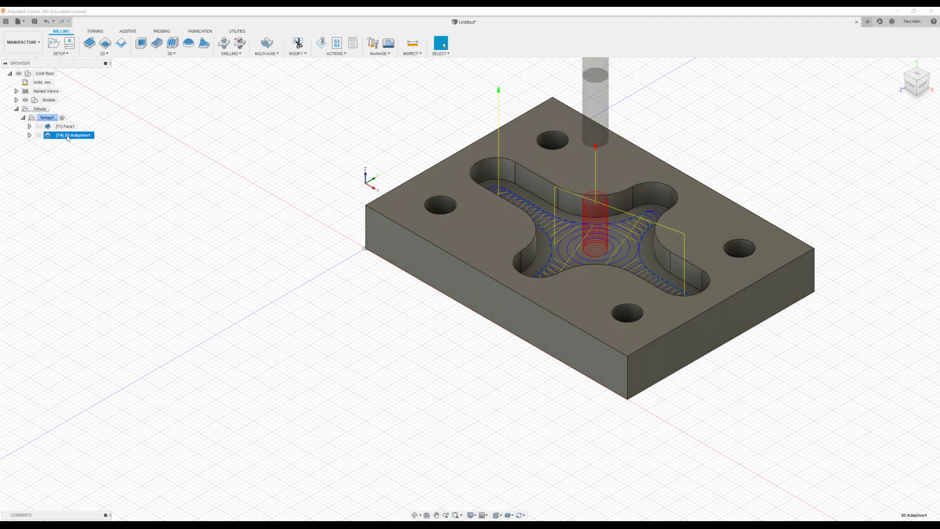
right_click(68, 139)
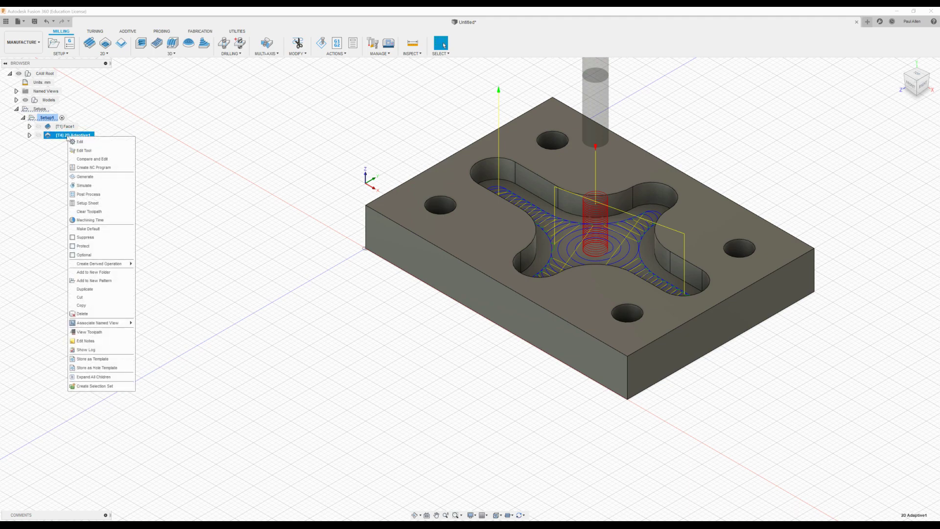
left_click(76, 142)
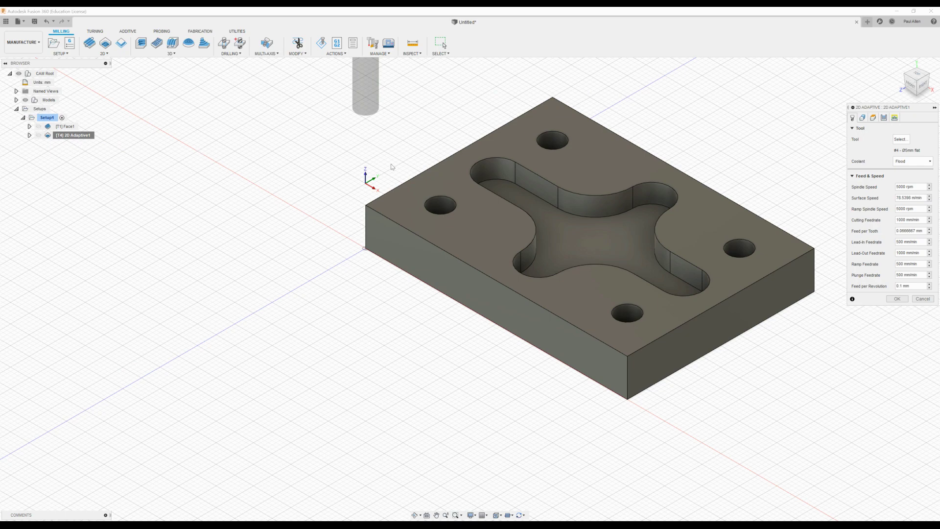
left_click(862, 119)
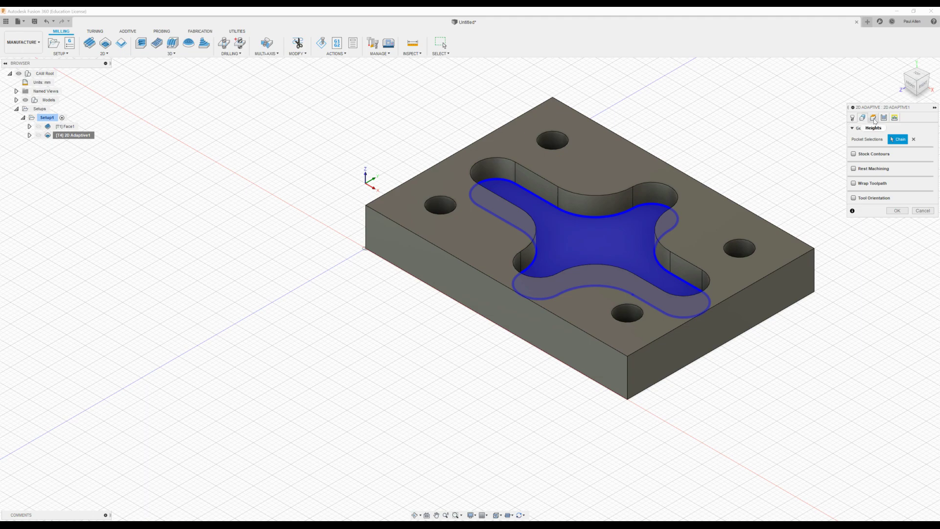
left_click(874, 118)
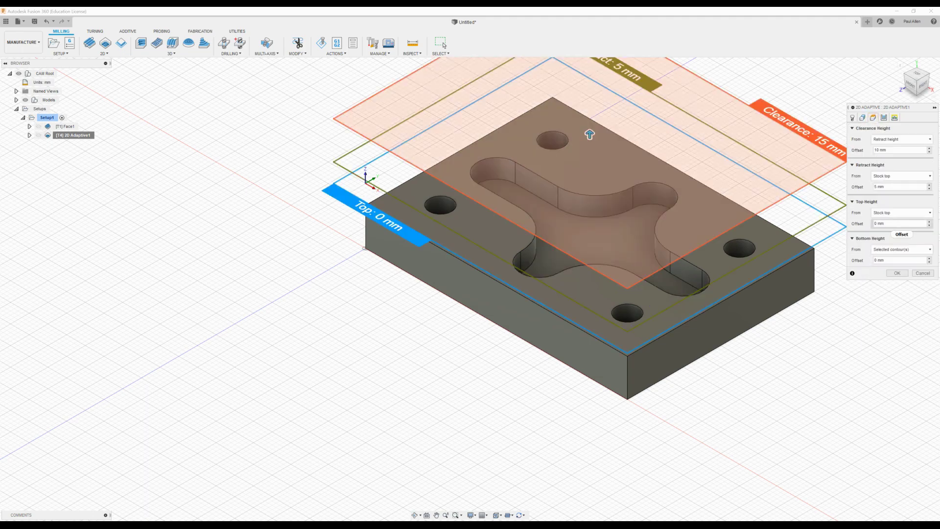
left_click(898, 212)
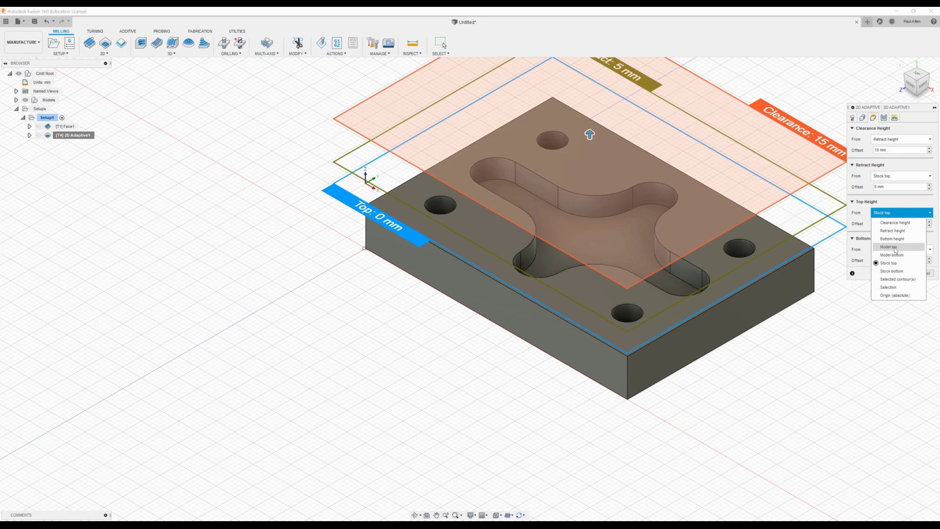
left_click(896, 247)
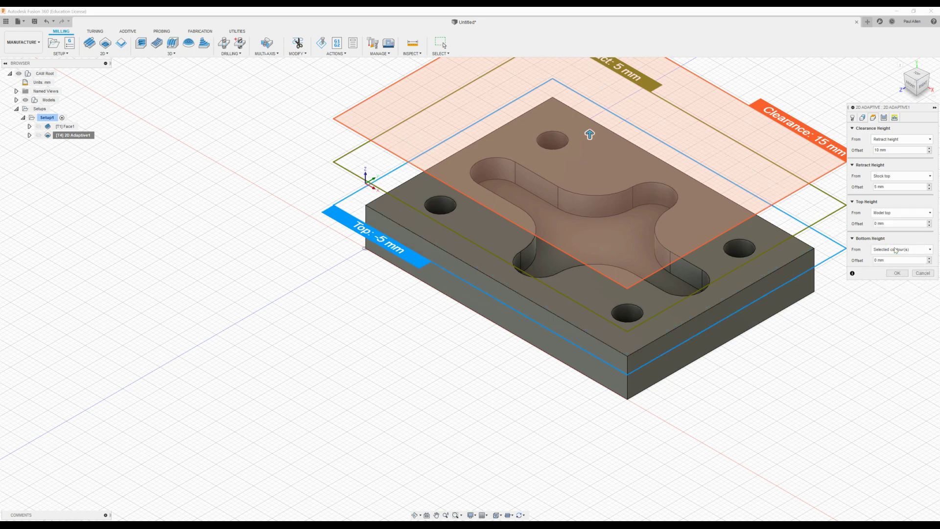
left_click(896, 274)
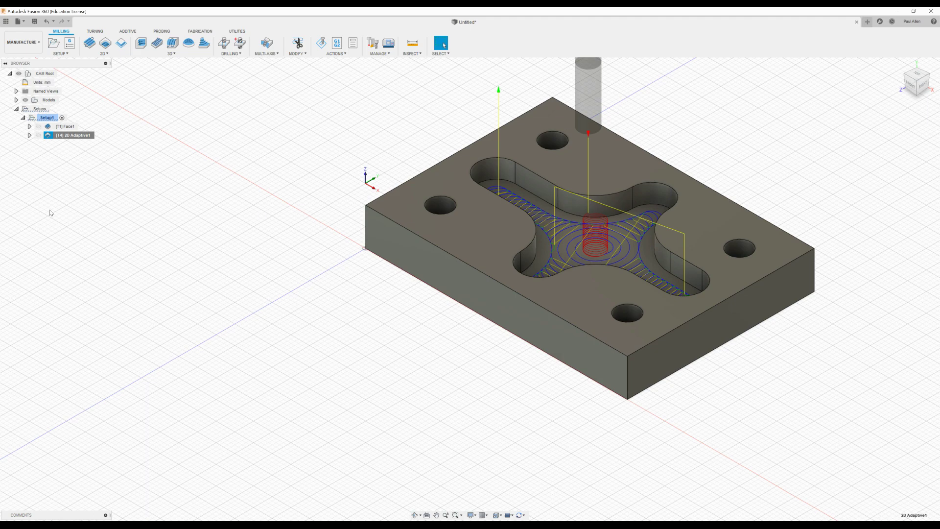
Step: Create a derived 2D Contour operation from the 2D Adaptive operation, keeping its tool and geometry, and generate the pocket's contour toolpath
left_click(104, 53)
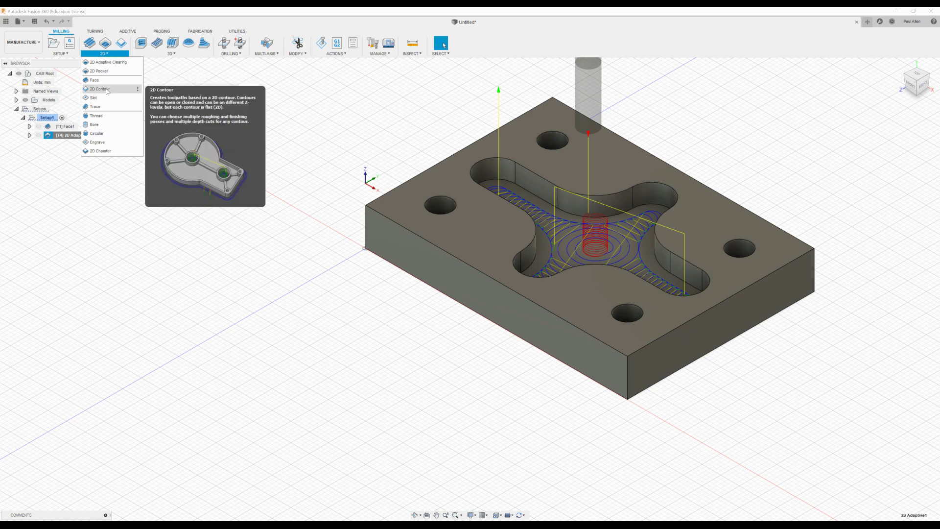
left_click(89, 228)
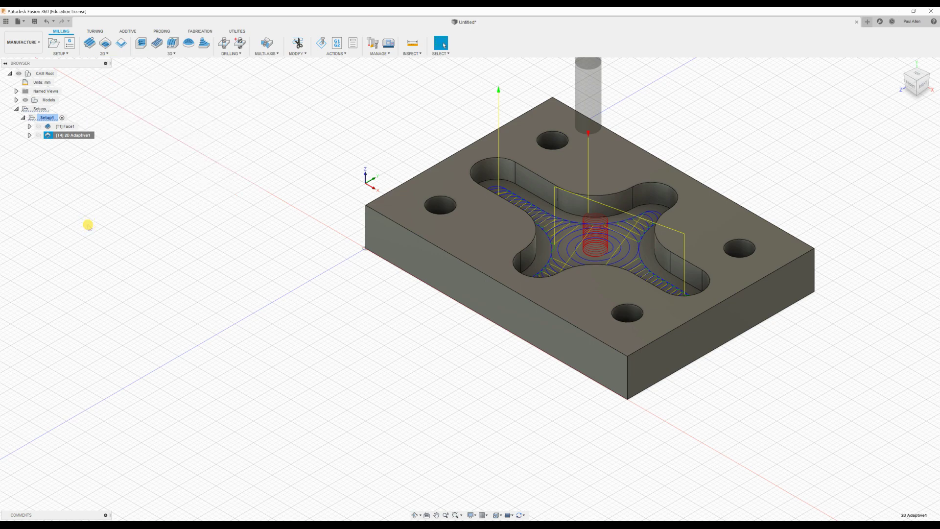
right_click(66, 137)
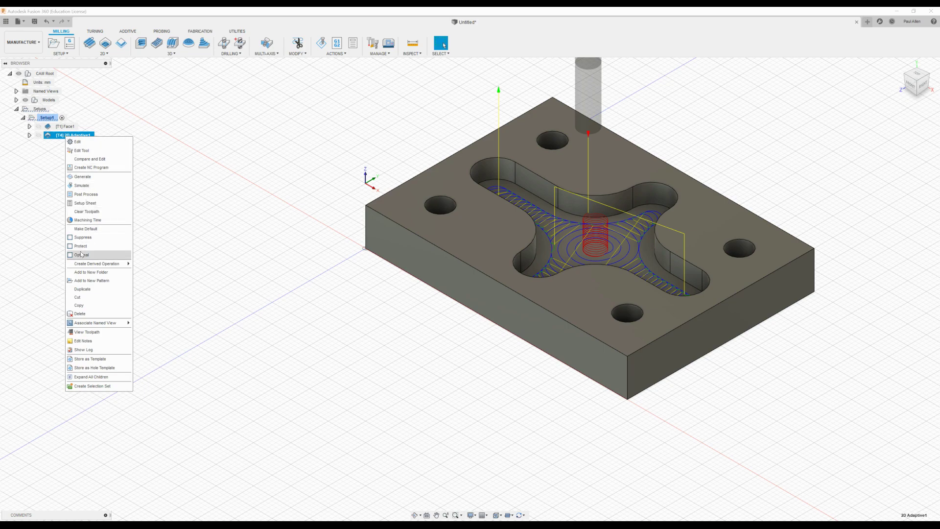
mouse_move(85, 265)
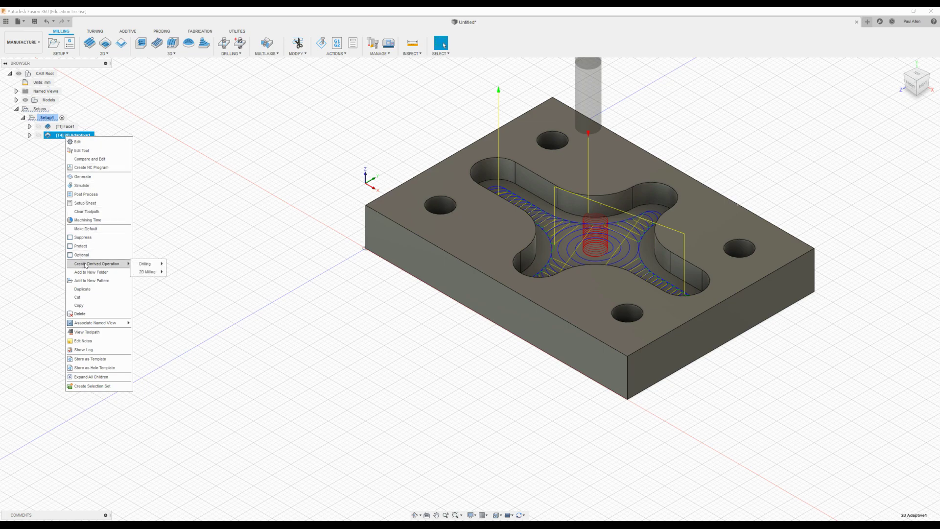
mouse_move(146, 274)
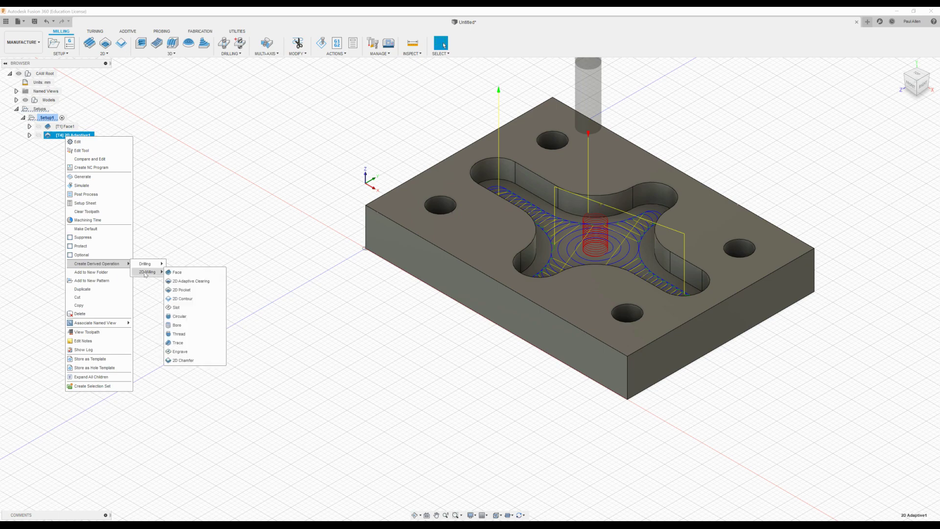
left_click(185, 300)
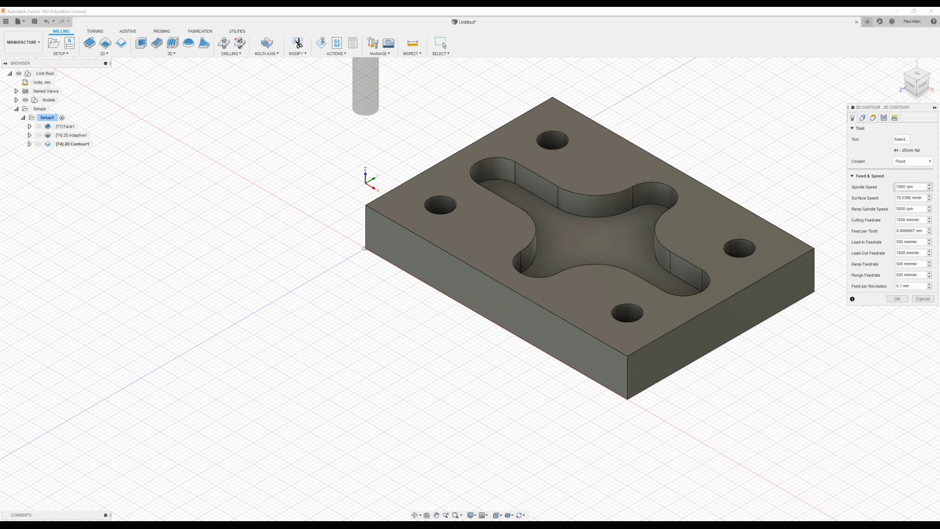
left_click(897, 300)
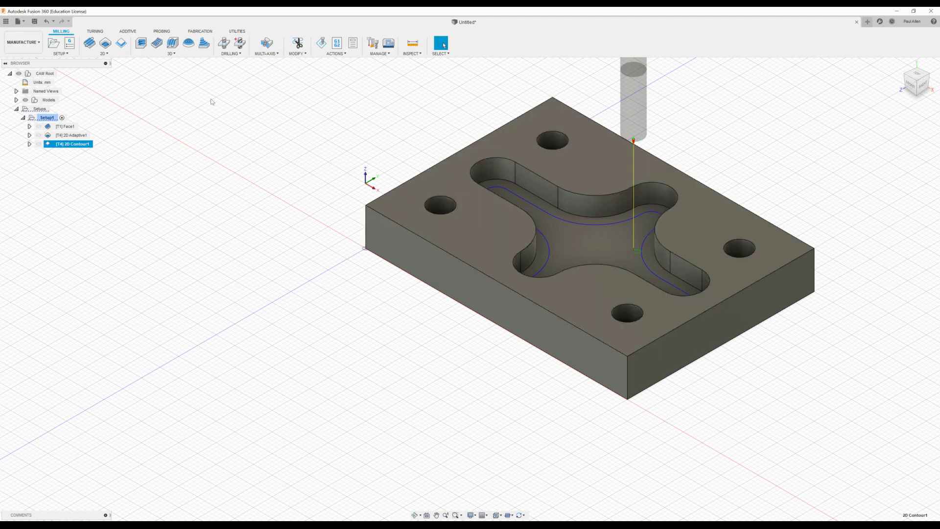
Step: Use Hole Recognition with the Spotdrill & Drill Hole action to create drilling operations for the four corner holes
left_click(241, 54)
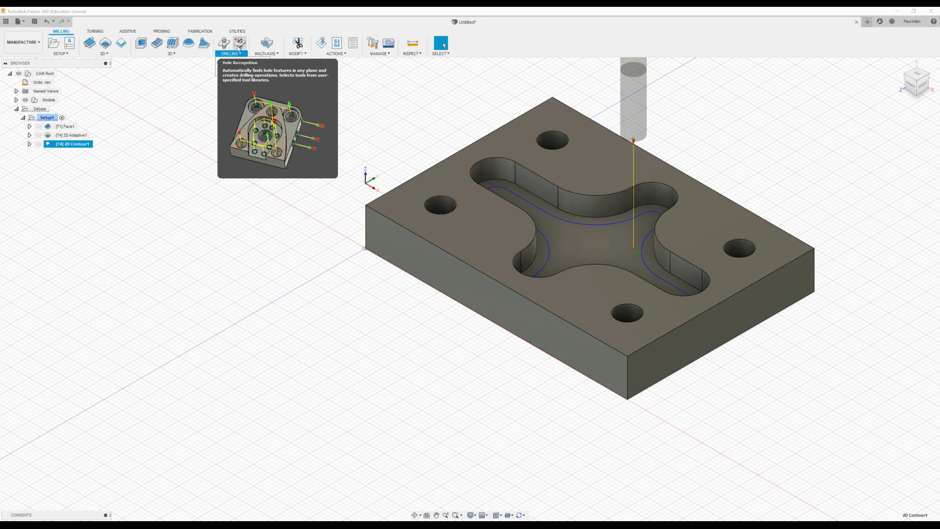
left_click(239, 45)
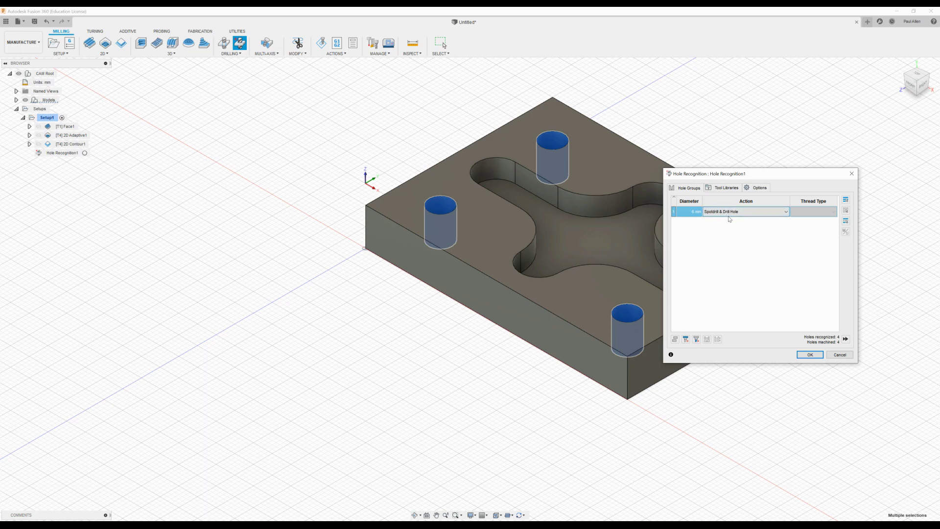
left_click(811, 355)
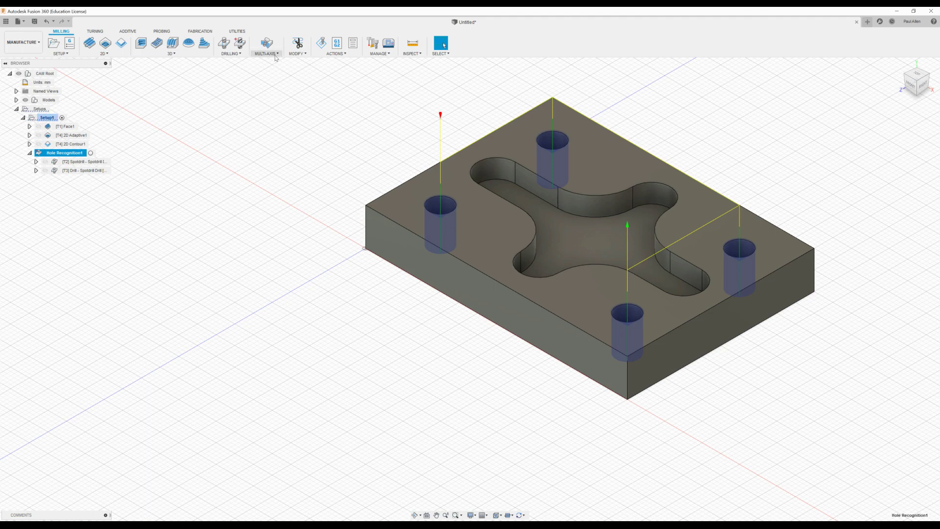
Step: Simulate the spot drilling and drilling operations of the hole recognition group, pause the playback, and close the simulation
left_click(321, 45)
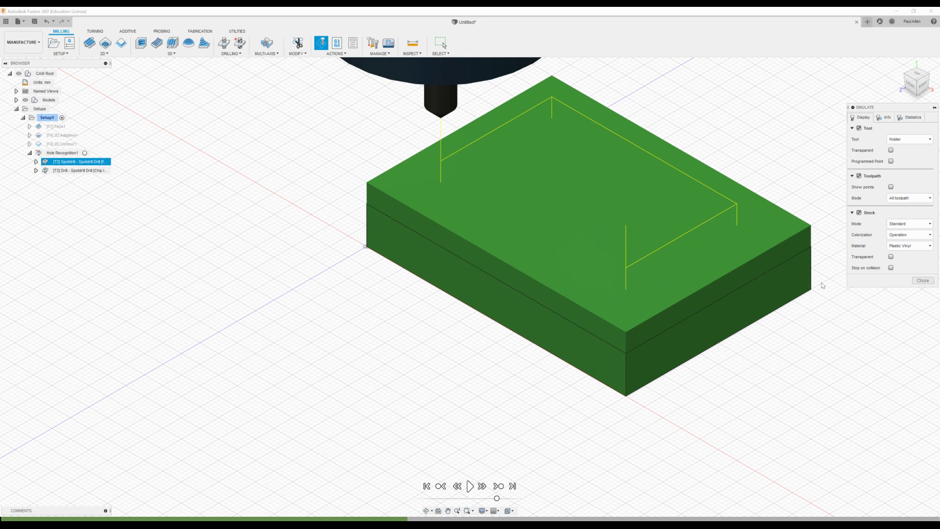
left_click(470, 486)
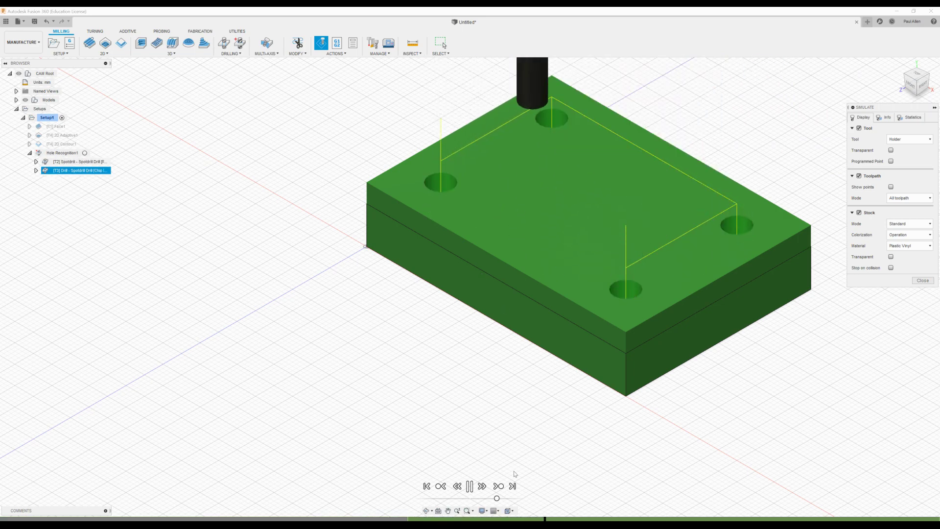
left_click(470, 486)
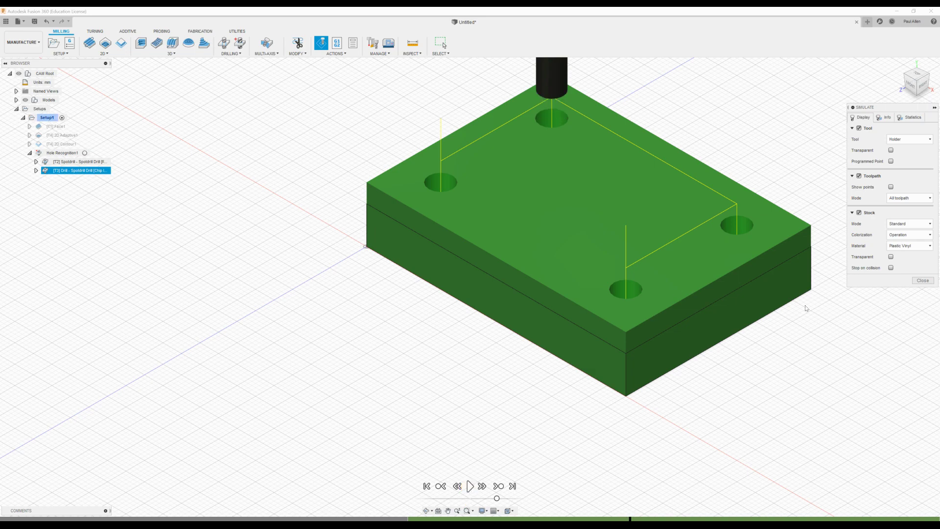
left_click(923, 280)
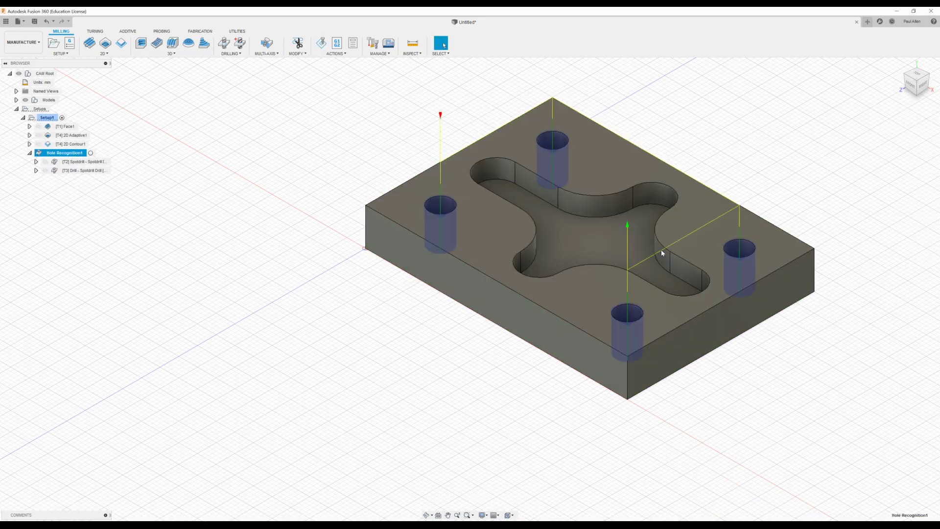
Step: Simulate the whole setup from facing through drilling with the complete block in view, and examine the machined part
left_click(46, 120)
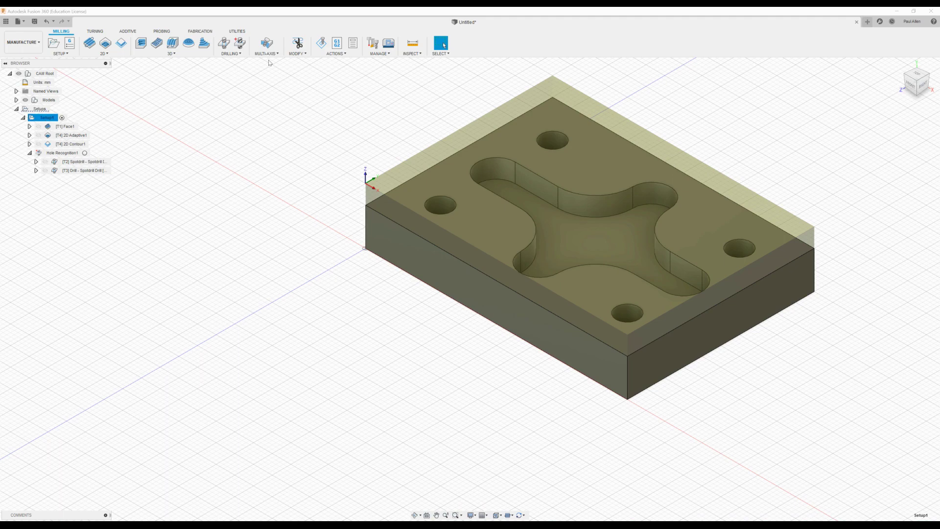
left_click(320, 45)
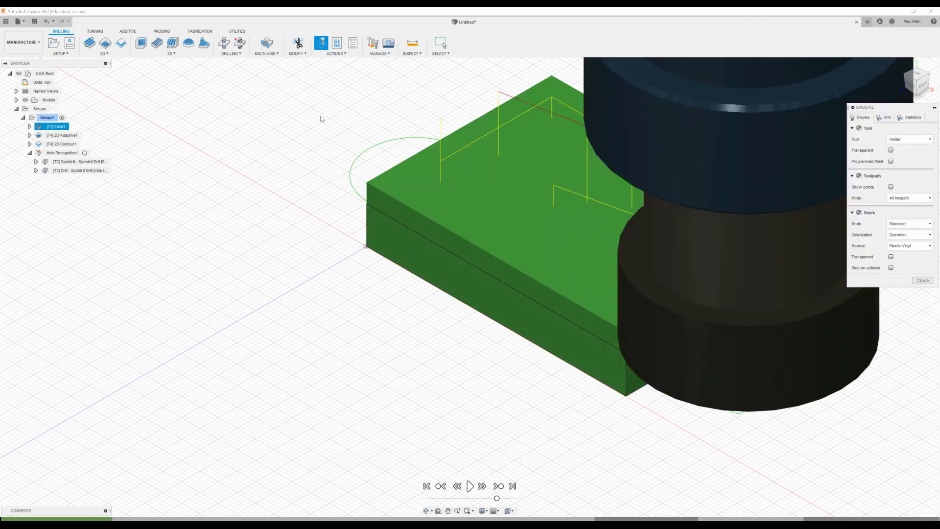
scroll(696, 272, "down", 4)
scroll(754, 250, "down", 2)
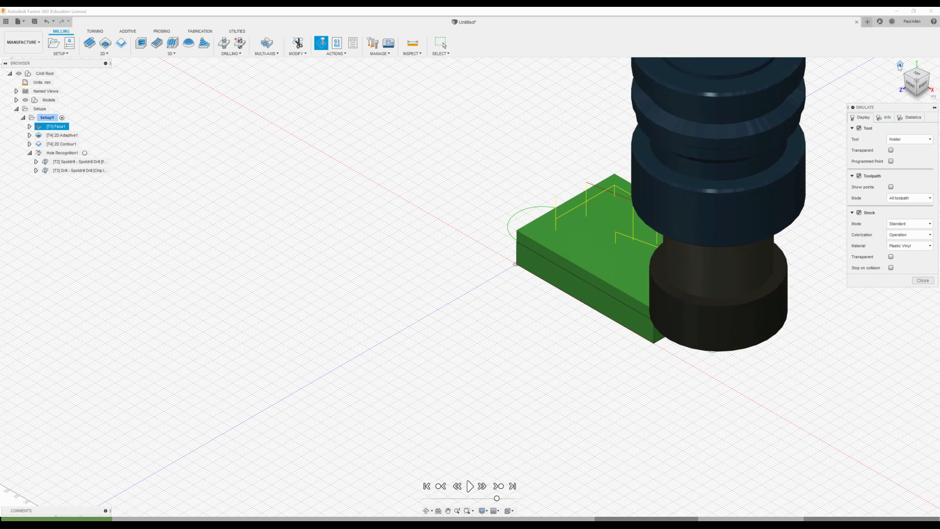
left_click(900, 65)
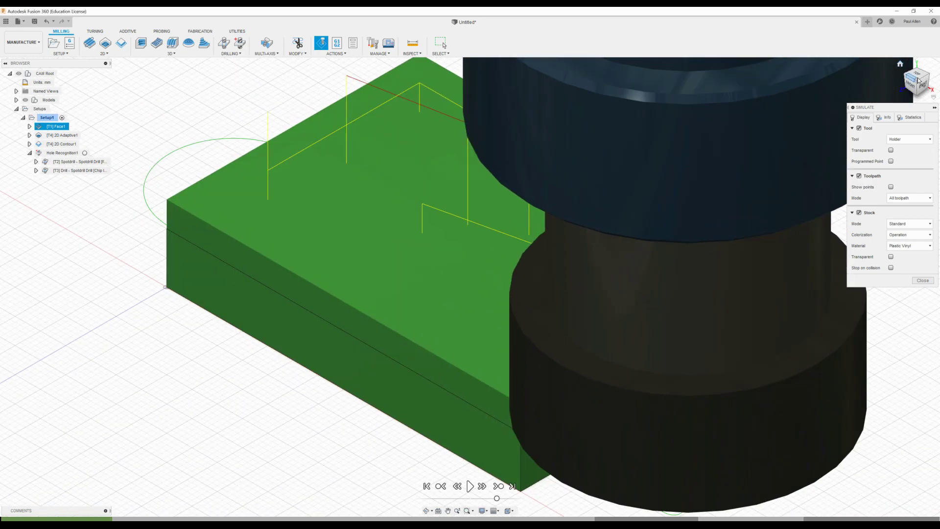
left_click(910, 87)
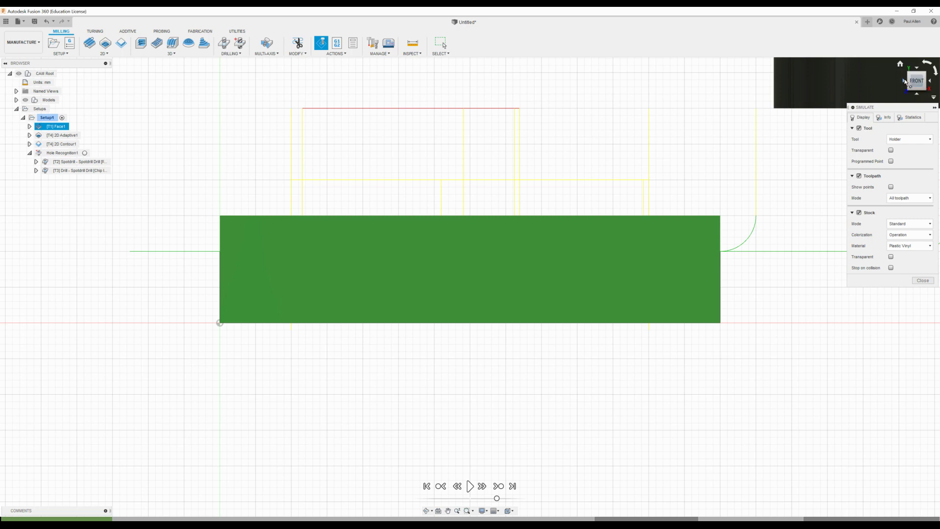
left_click(905, 82)
left_click(901, 65)
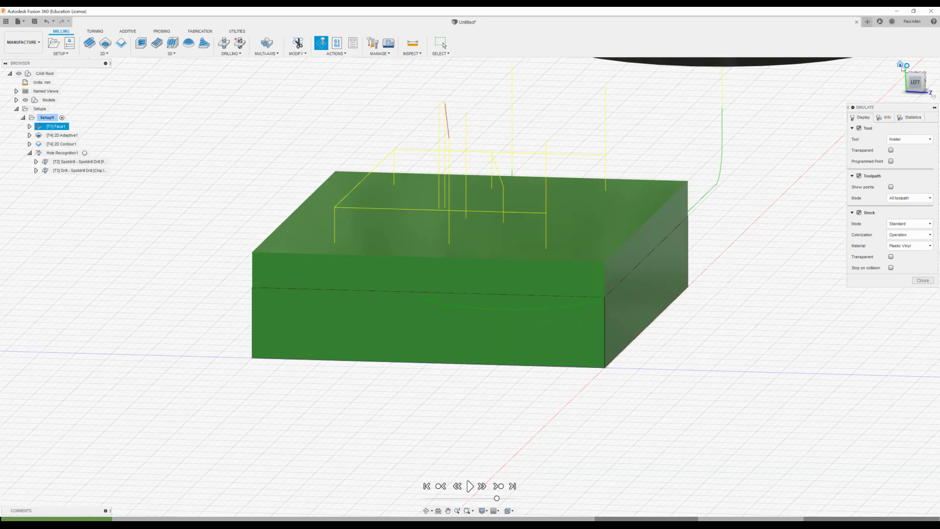
scroll(716, 244, "down", 5)
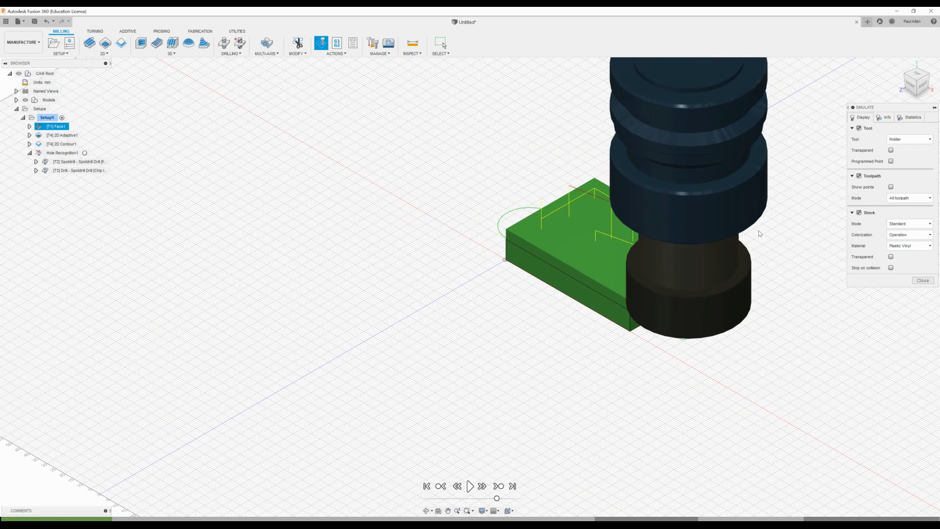
scroll(804, 147, "up", 5)
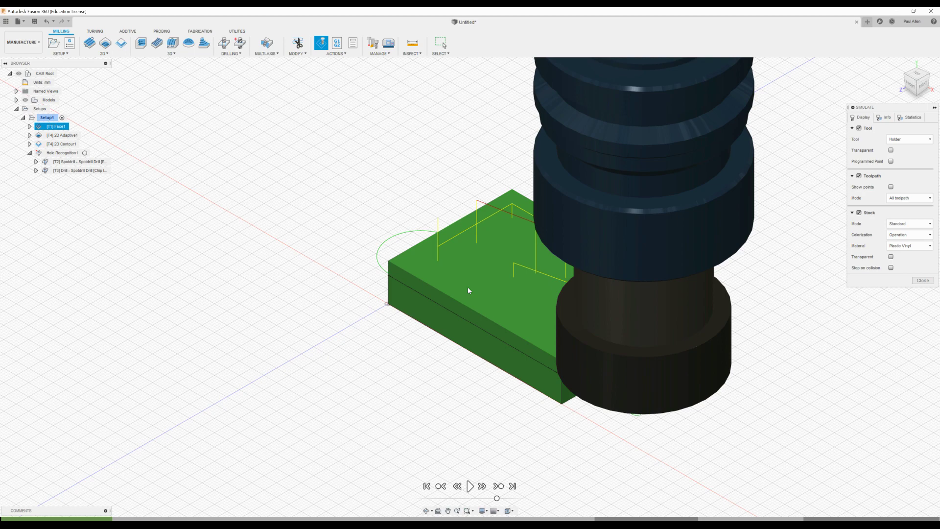
left_click(470, 486)
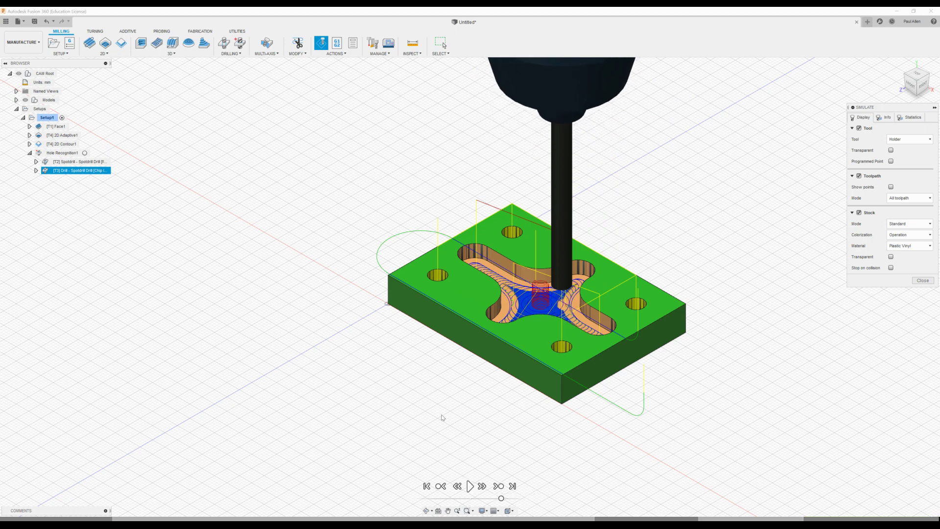
scroll(549, 303, "up", 4)
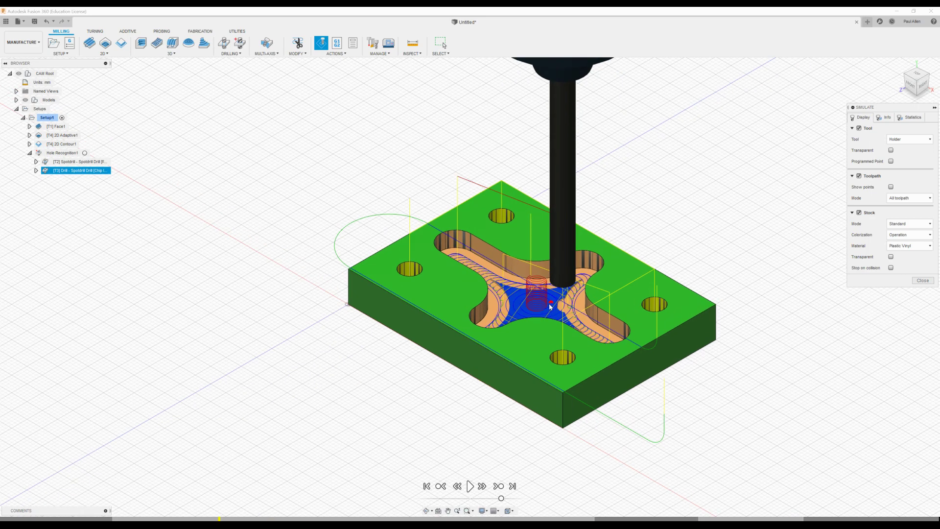
Step: Inspect the pocket floor of the simulated part up close, and close the simulation
scroll(487, 305, "up", 1)
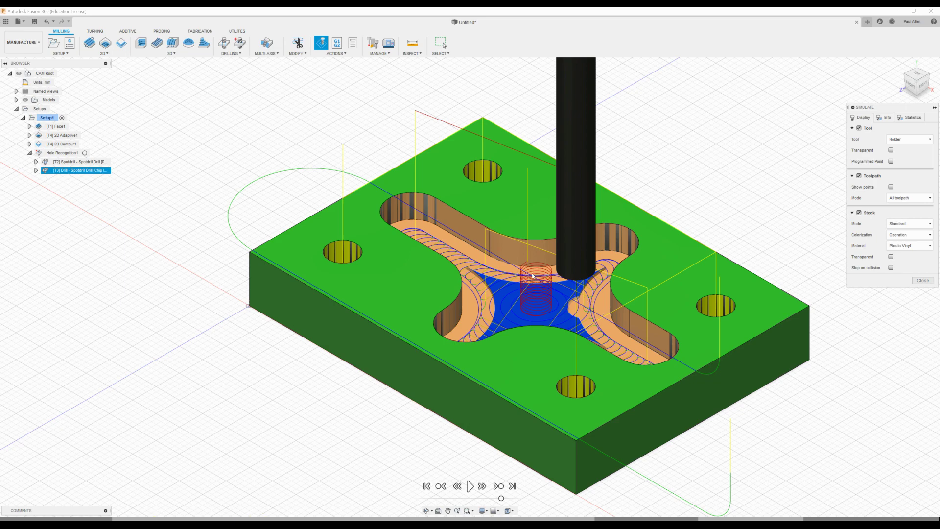
scroll(559, 313, "down", 4)
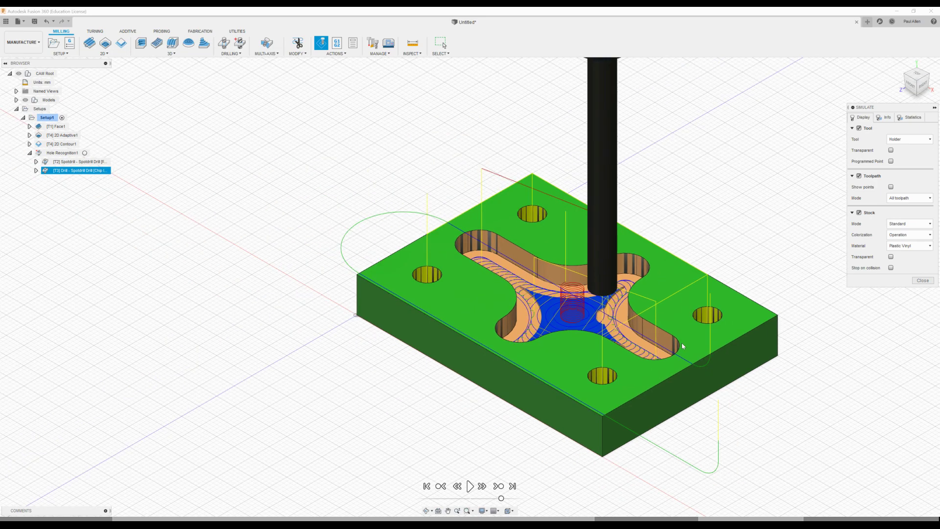
left_click(923, 280)
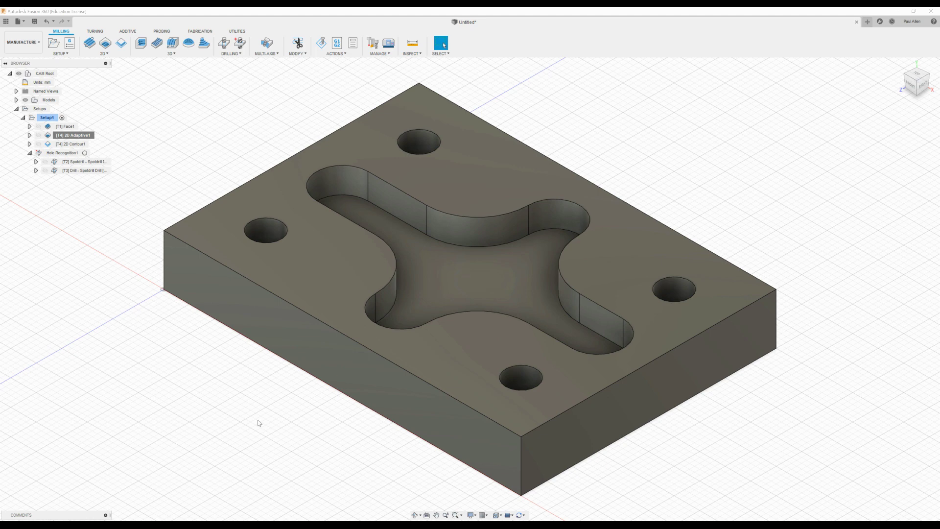
Step: Edit the 2D Adaptive operation and set its optimal load to 5*0.2, a fifth of the 5 mm tool diameter
left_click(77, 140)
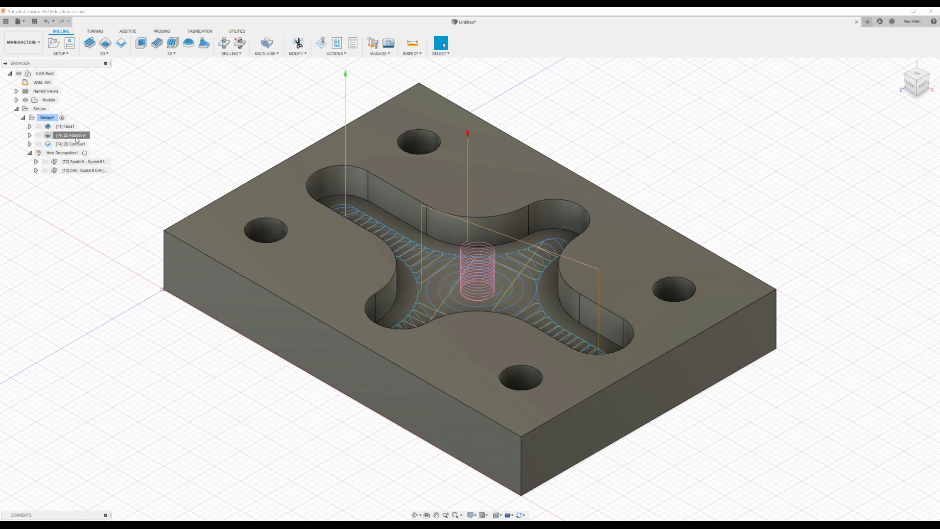
right_click(77, 140)
left_click(80, 142)
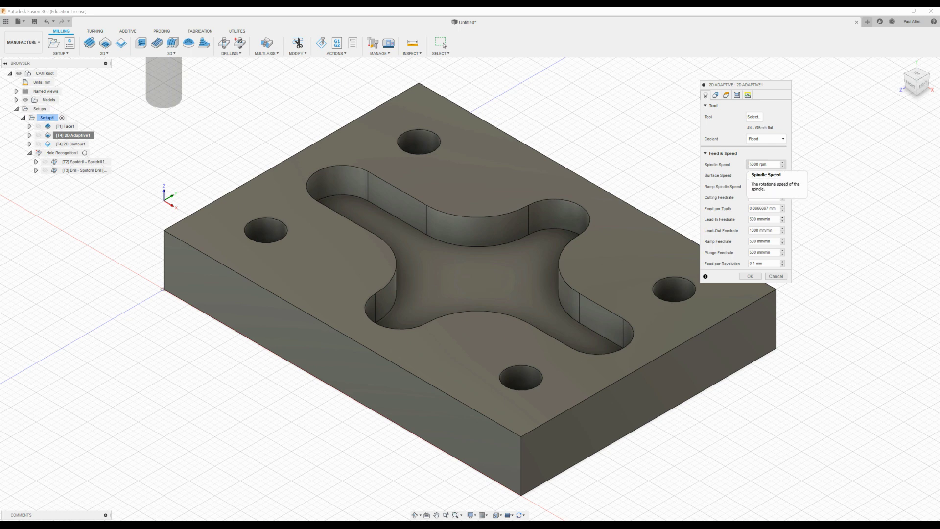
left_click(766, 176)
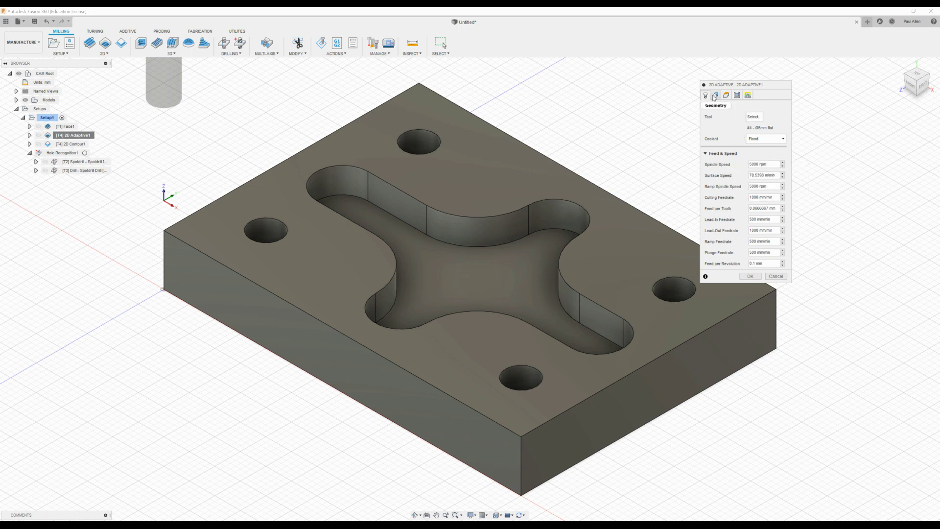
left_click(737, 95)
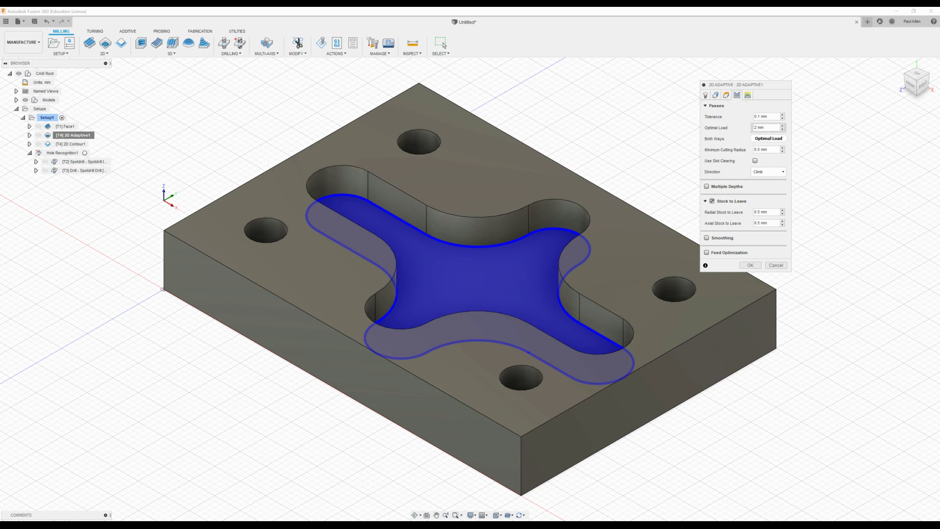
left_click(757, 127)
left_click(706, 97)
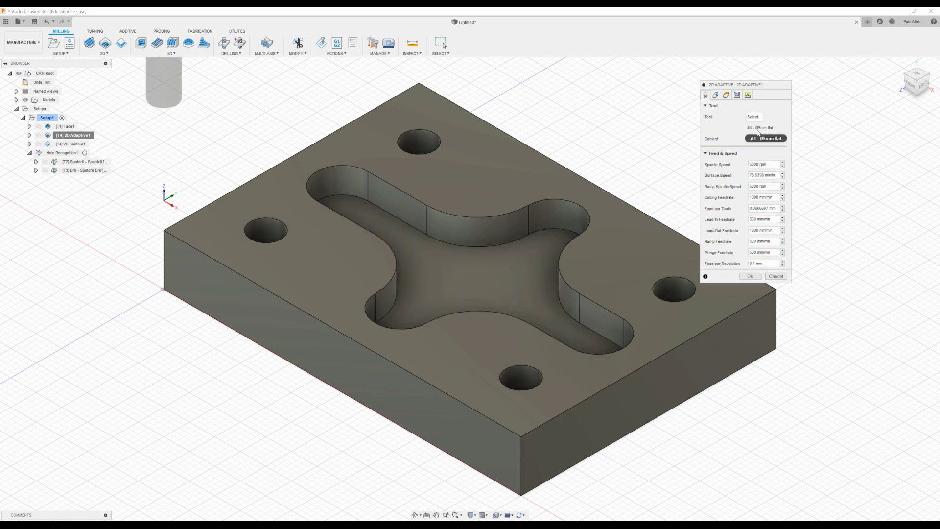
left_click(737, 95)
left_click_drag(767, 128, 740, 128)
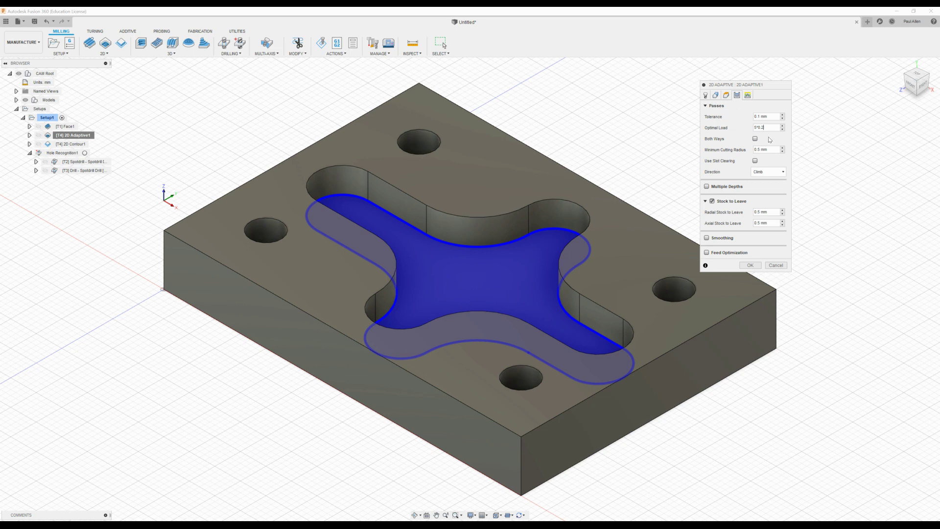
key("Return")
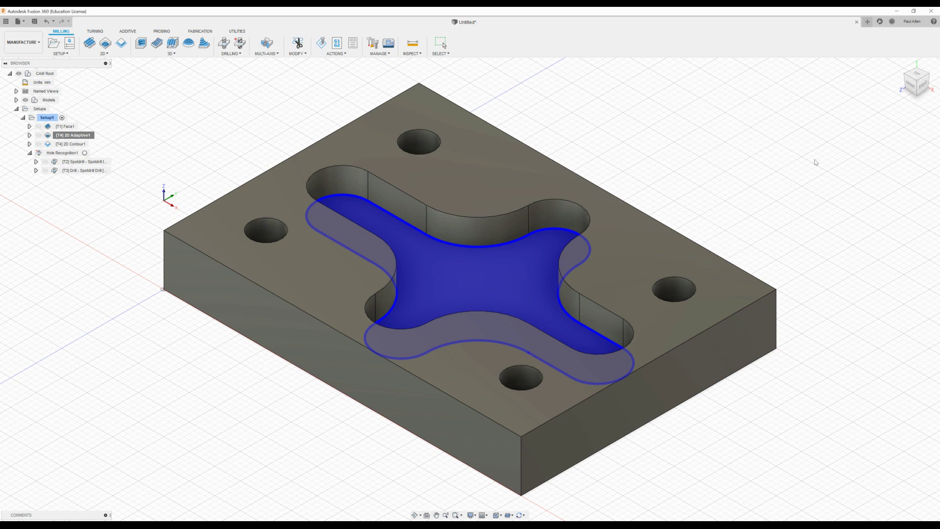
Step: Set the 2D Adaptive operation's radial stock to leave to 0.2 mm and axial stock to leave to 0 mm, and regenerate its toolpath
right_click(91, 141)
left_click(118, 142)
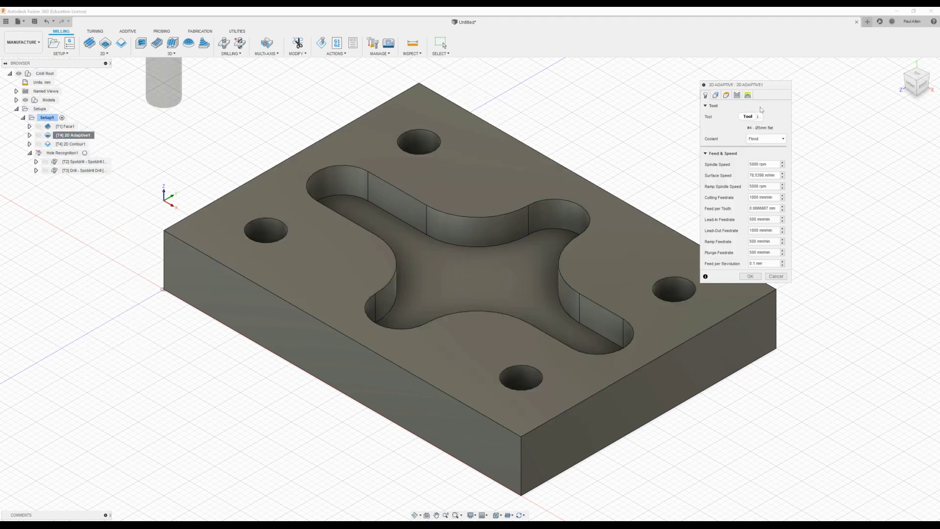
left_click(737, 95)
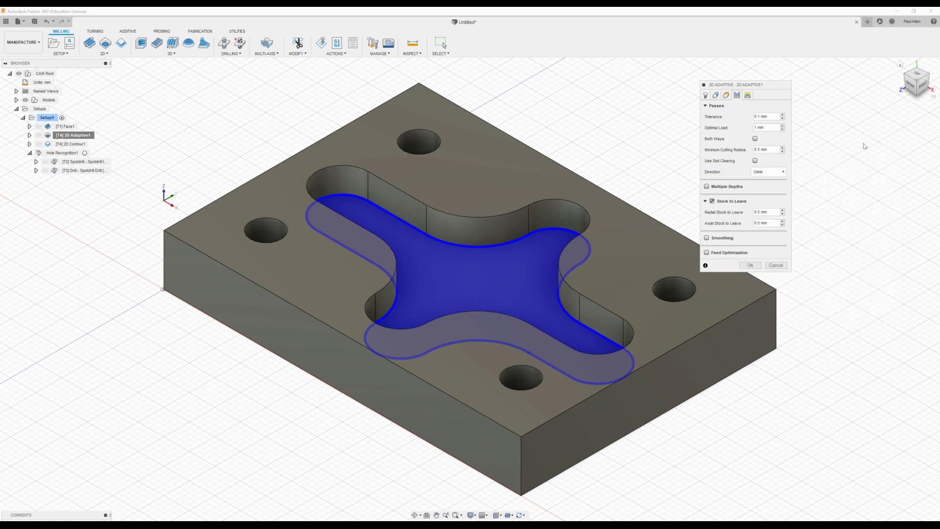
mouse_move(774, 224)
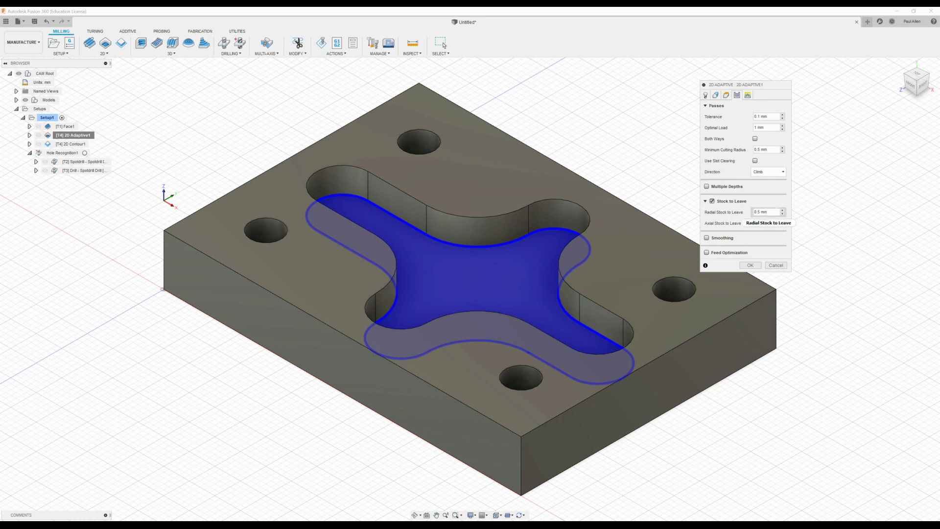
left_click(766, 212)
type("0")
left_click(745, 225)
type("0")
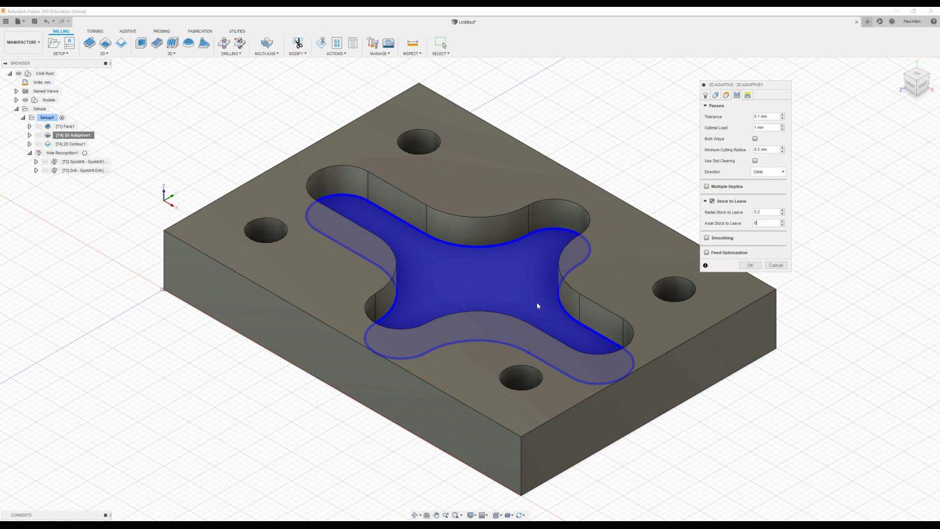
left_click(751, 265)
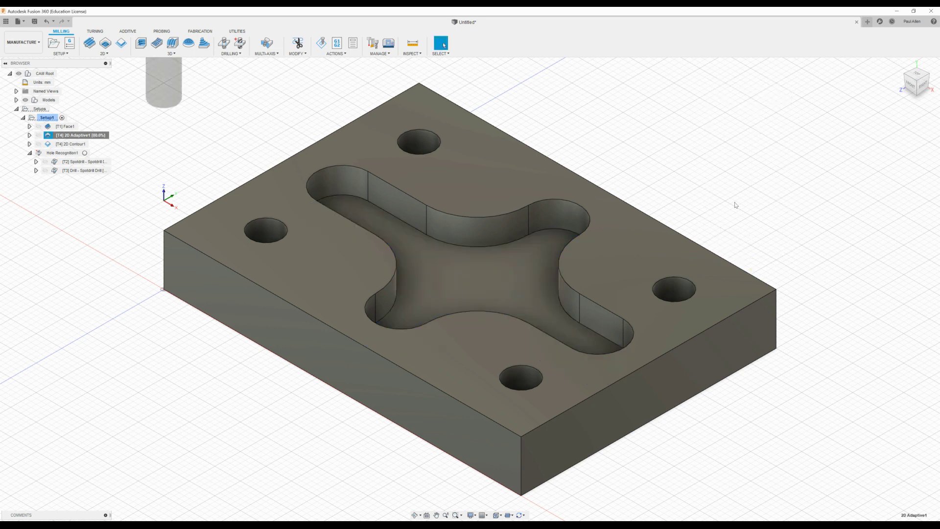
Step: Enable stock to leave in the 2D Contour operation with 0 mm radial and 0.01 mm axial, and regenerate its toolpath
right_click(73, 147)
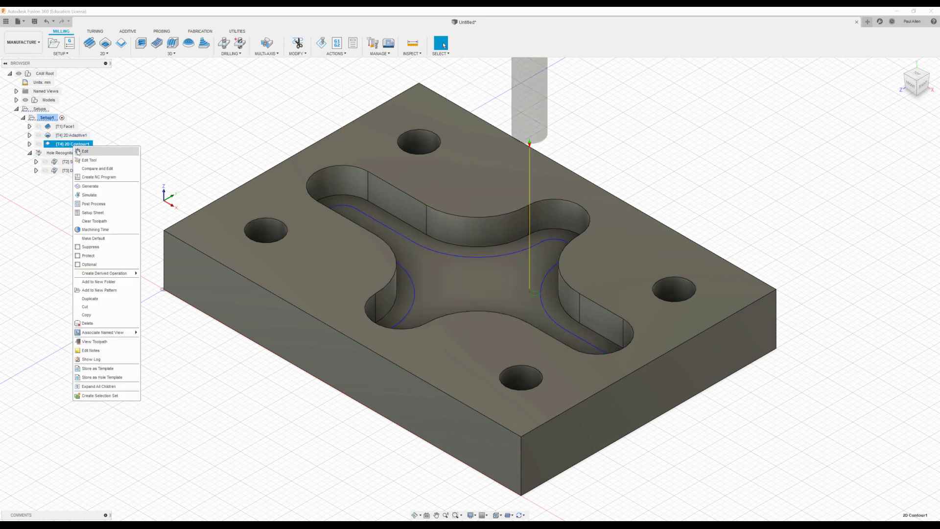
left_click(78, 151)
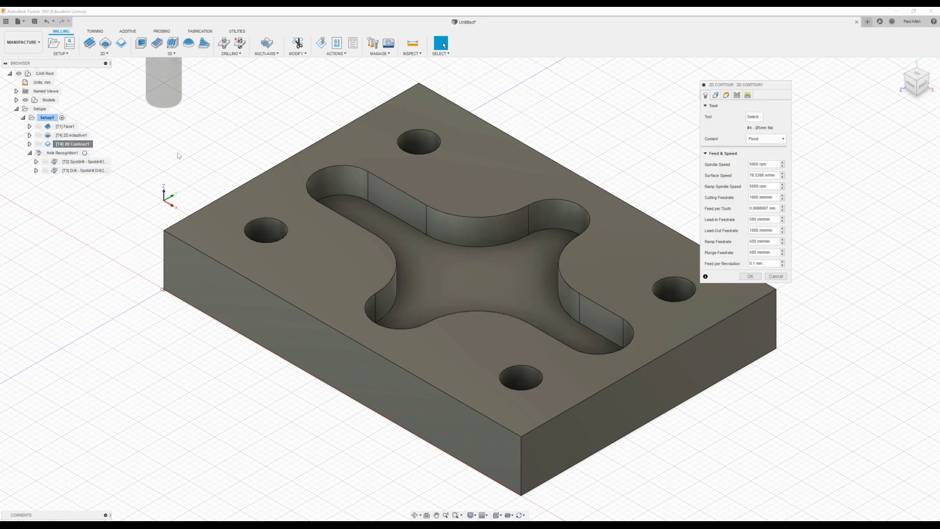
left_click(737, 96)
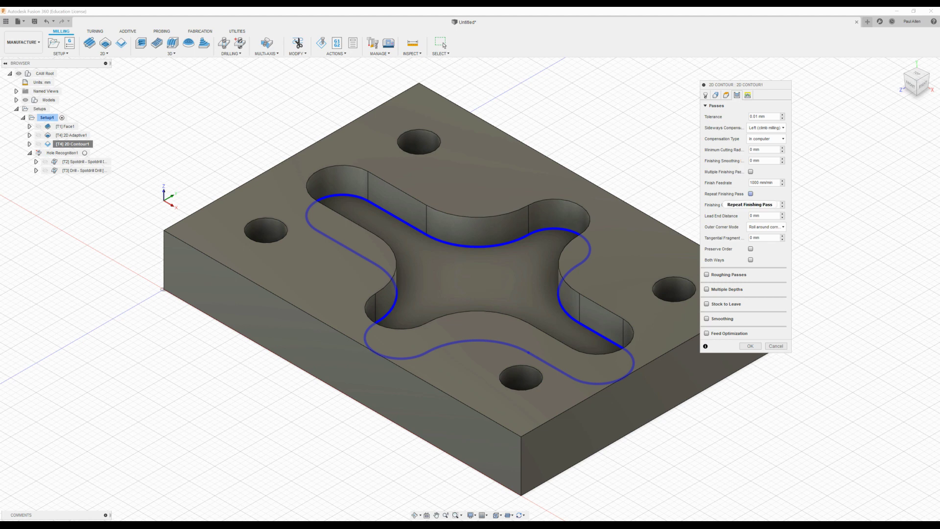
left_click(707, 304)
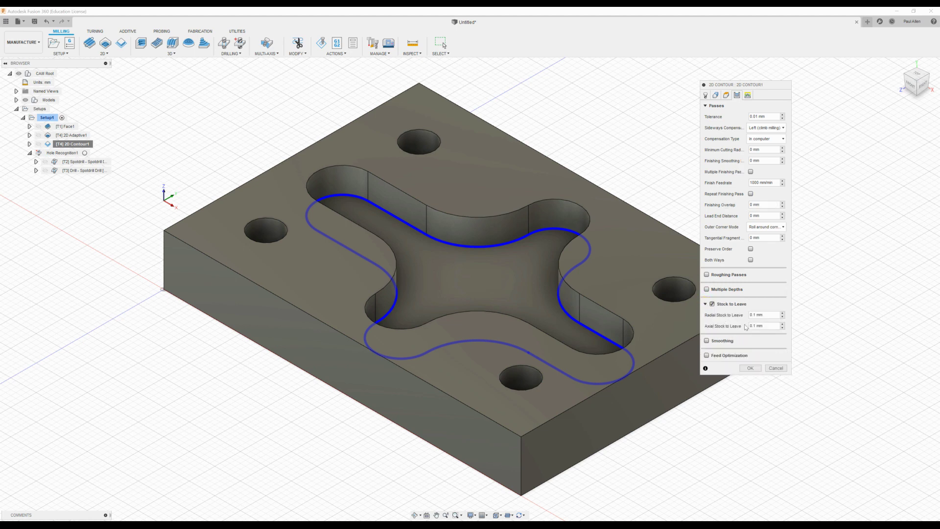
left_click(773, 315)
type("0")
left_click(749, 325)
type("0")
left_click(750, 368)
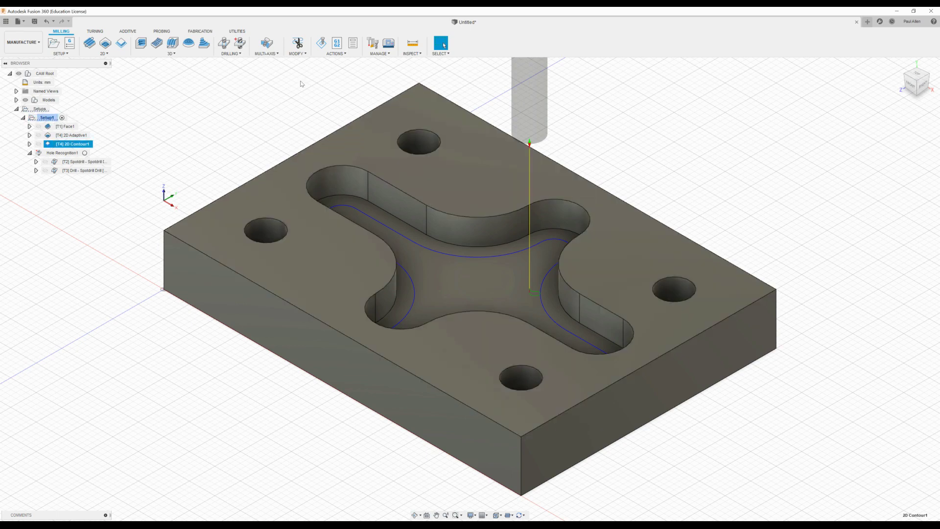
Step: Simulate the whole of Setup1 at increased playback speed through the final drilling, check the pocket floor, and close the simulation
left_click(44, 118)
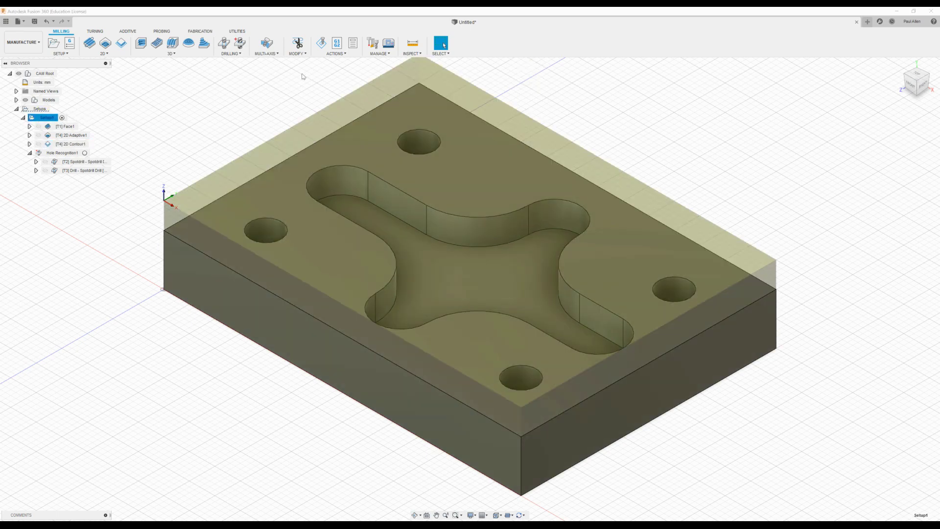
left_click(321, 43)
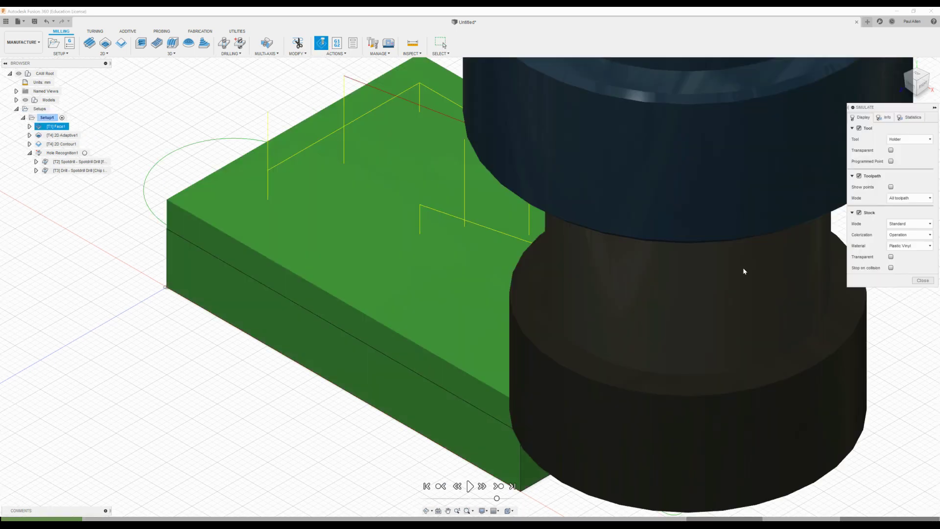
left_click(470, 486)
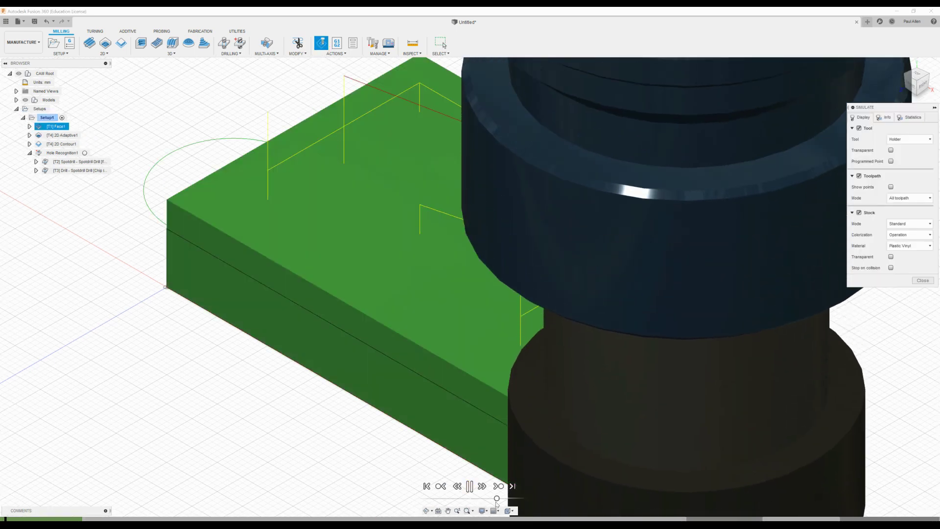
left_click_drag(497, 499, 505, 498)
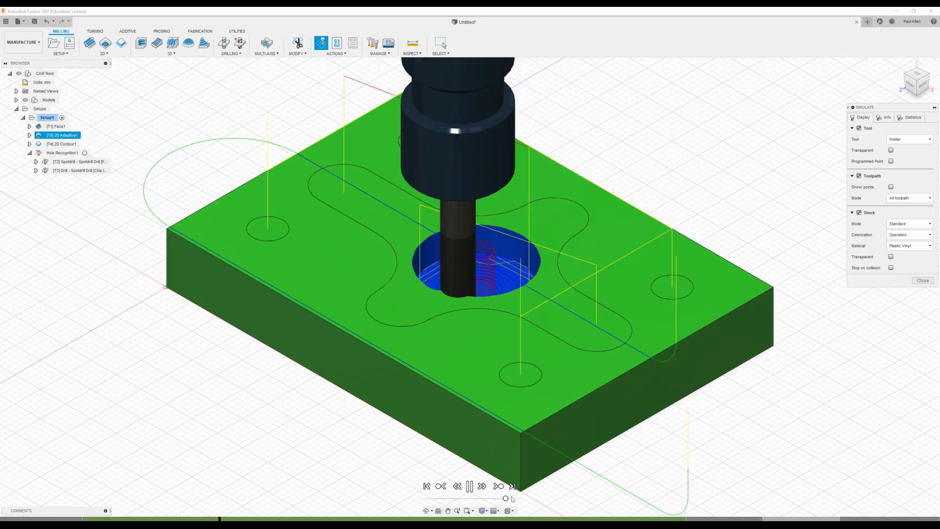
left_click_drag(505, 498, 514, 498)
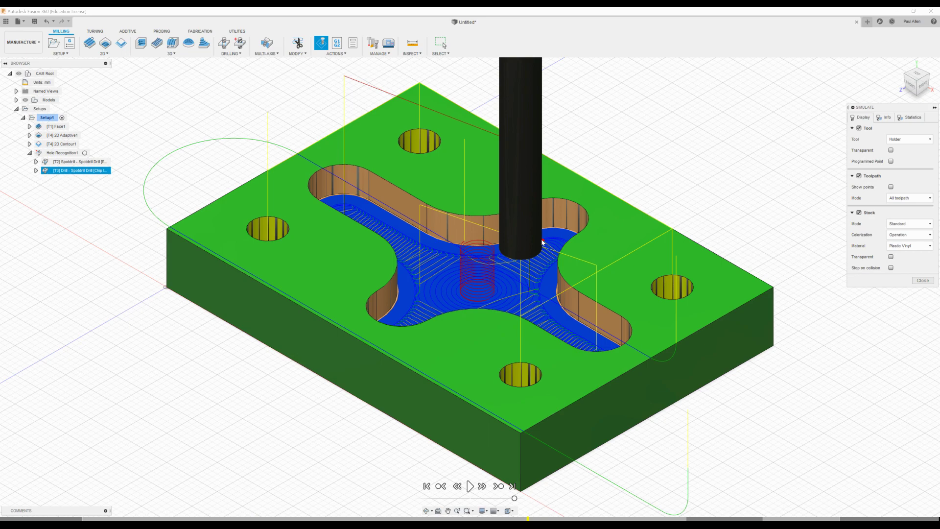
left_click(923, 281)
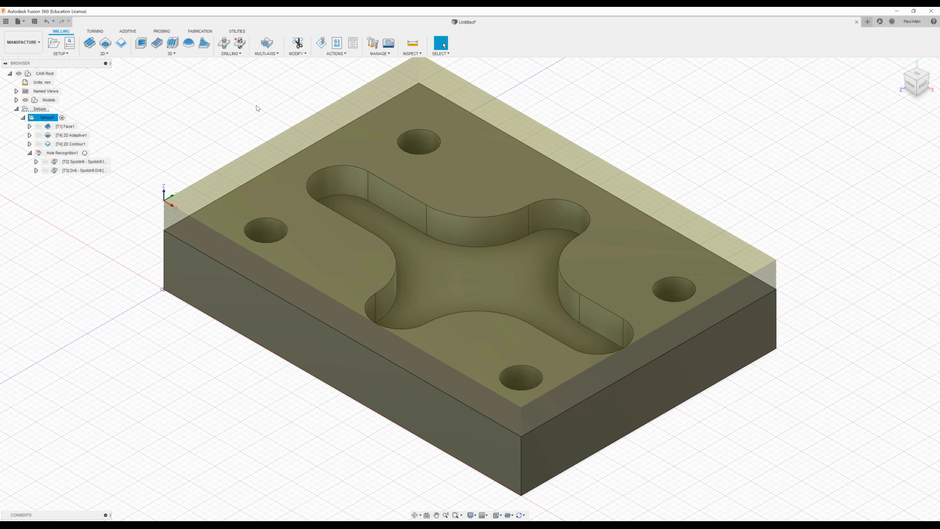
Step: Generate a setup sheet for Setup1 in the offered output folder
left_click(352, 44)
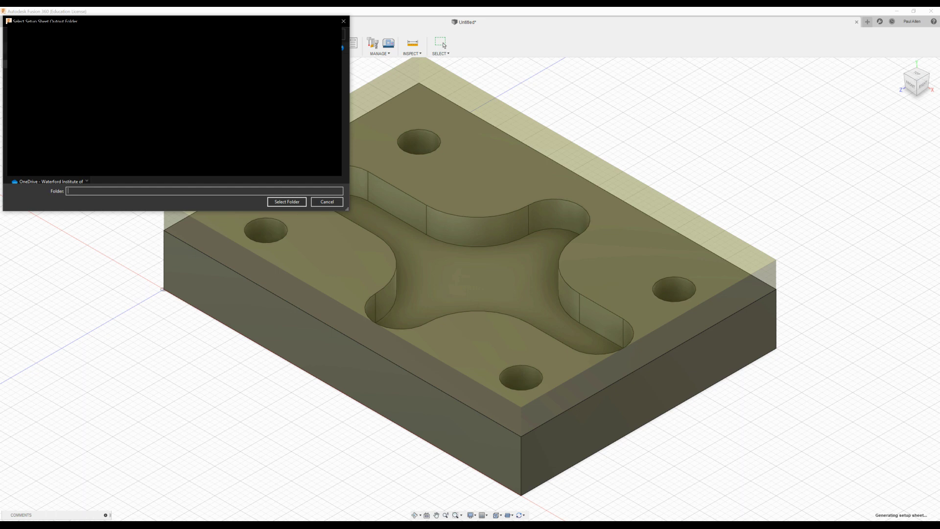
left_click(287, 202)
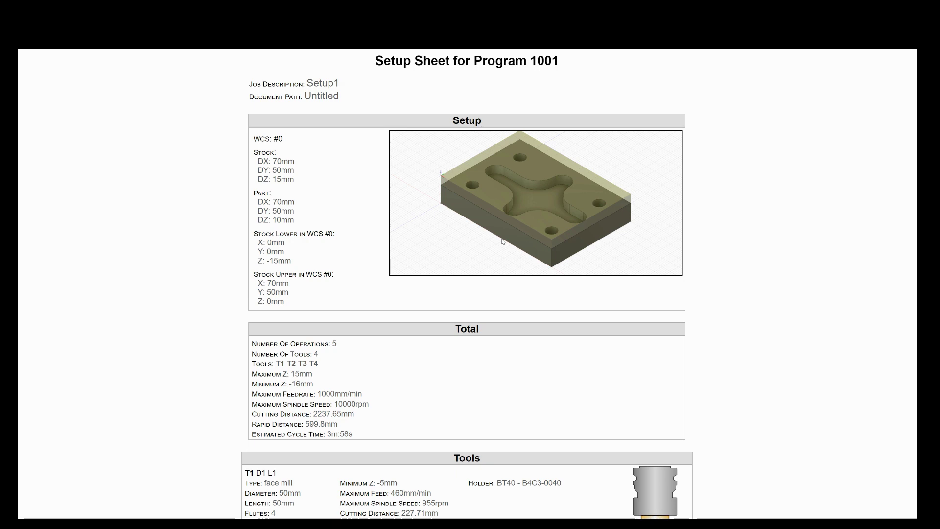
Step: Review the setup sheet's stock and part dimensions, cycle time totals, tool list, and settings for each operation
scroll(426, 195, "down", 1)
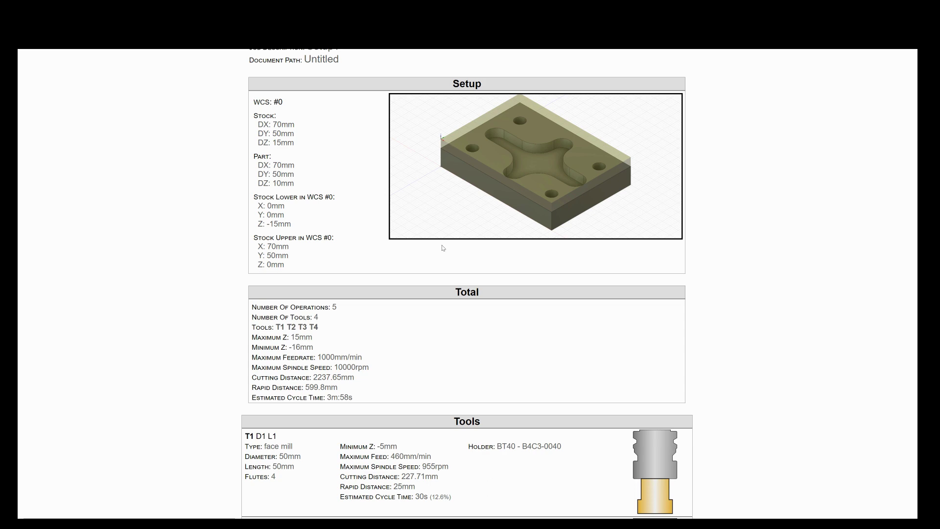
scroll(443, 249, "down", 5)
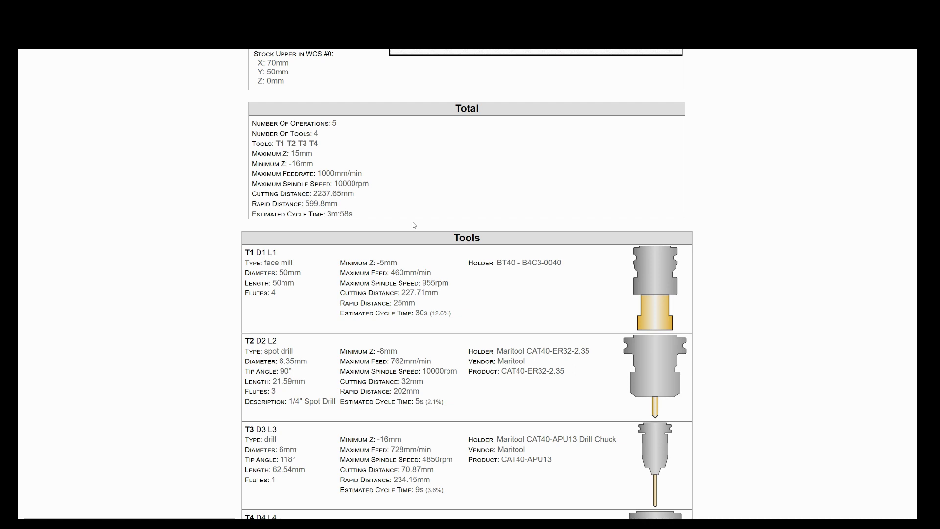
scroll(415, 225, "down", 3)
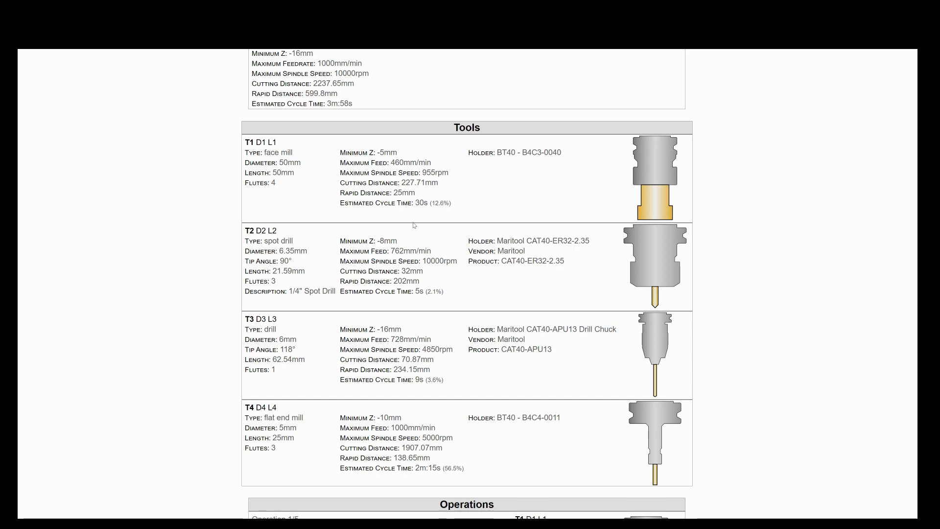
scroll(414, 225, "down", 10)
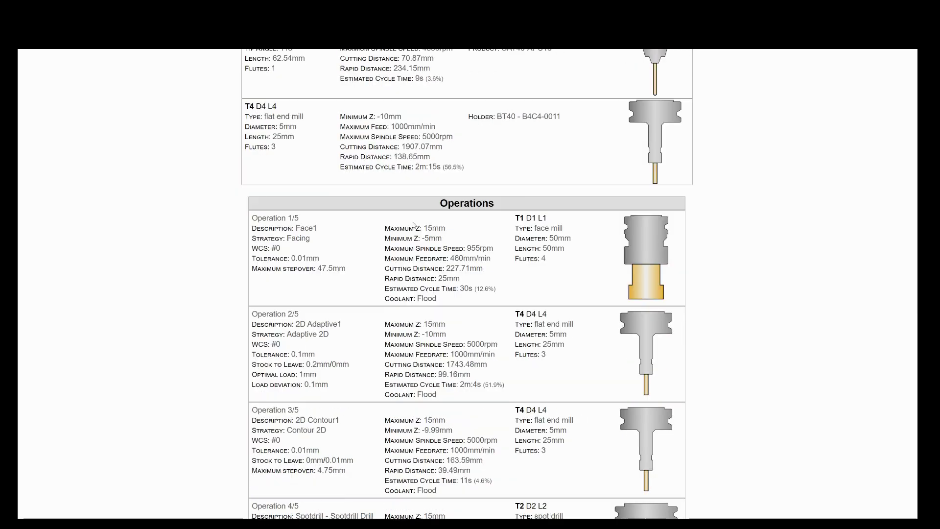
scroll(467, 284, "down", 3)
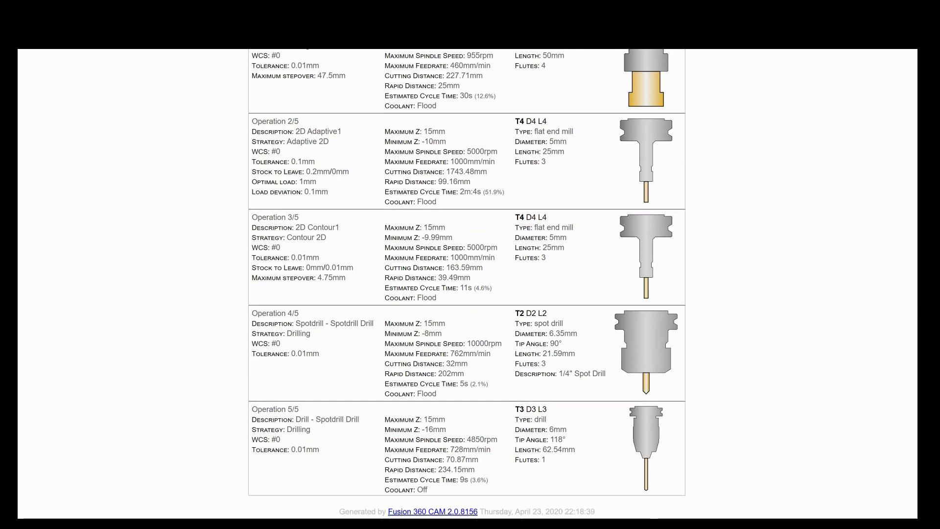
scroll(414, 224, "up", 14)
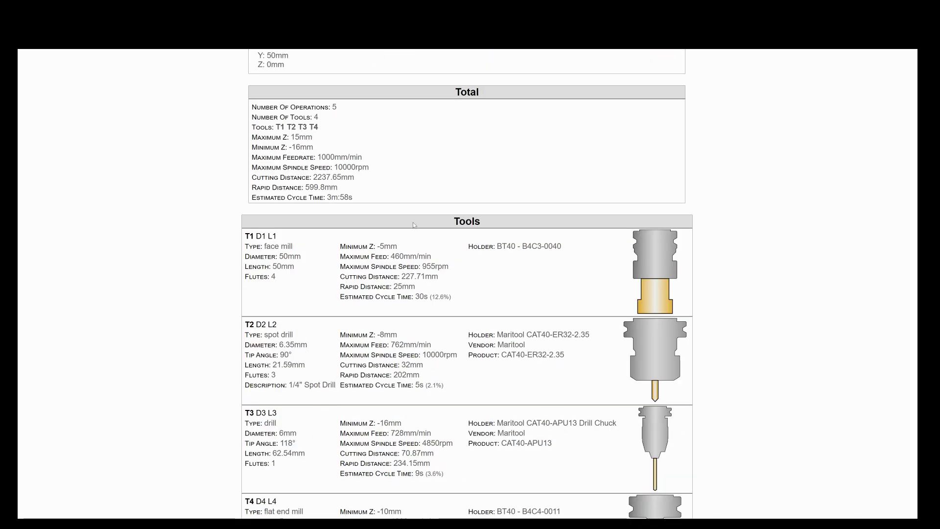
scroll(414, 224, "down", 2)
scroll(414, 224, "down", 2)
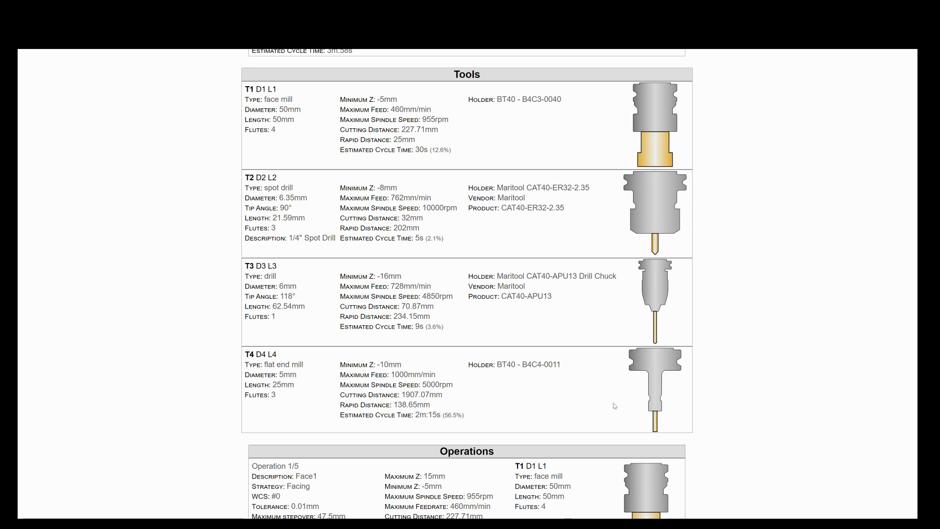
Step: Read the setup sheet's details for all five operations down to the final drilling, and return to the setup overview
scroll(615, 409, "down", 5)
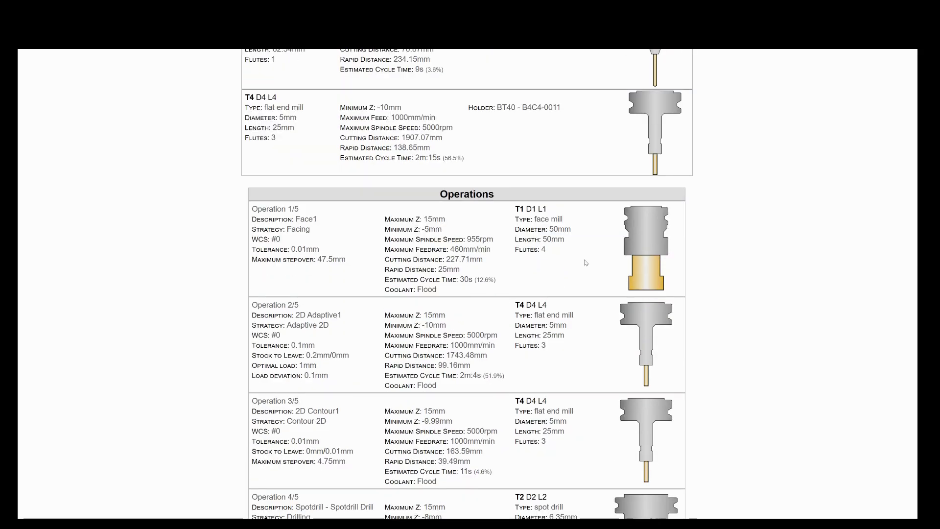
scroll(586, 263, "down", 1)
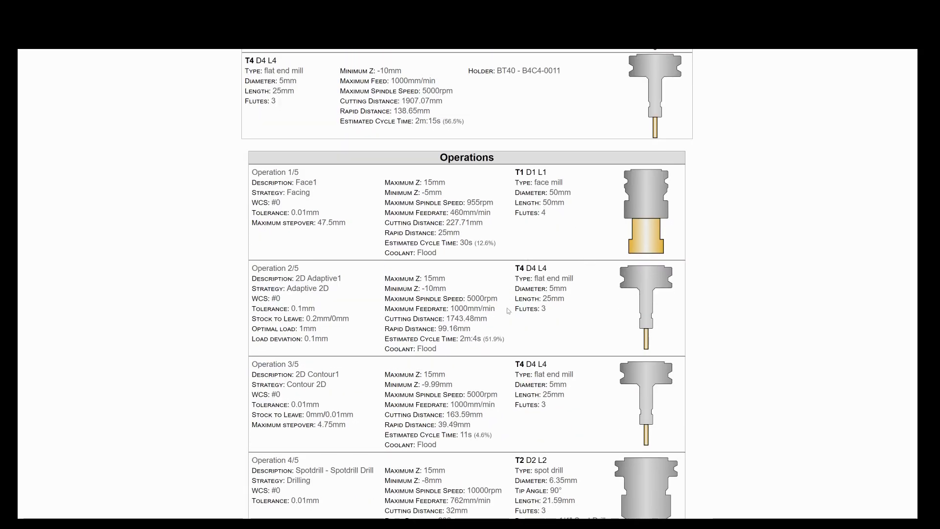
scroll(508, 311, "down", 2)
scroll(474, 283, "down", 2)
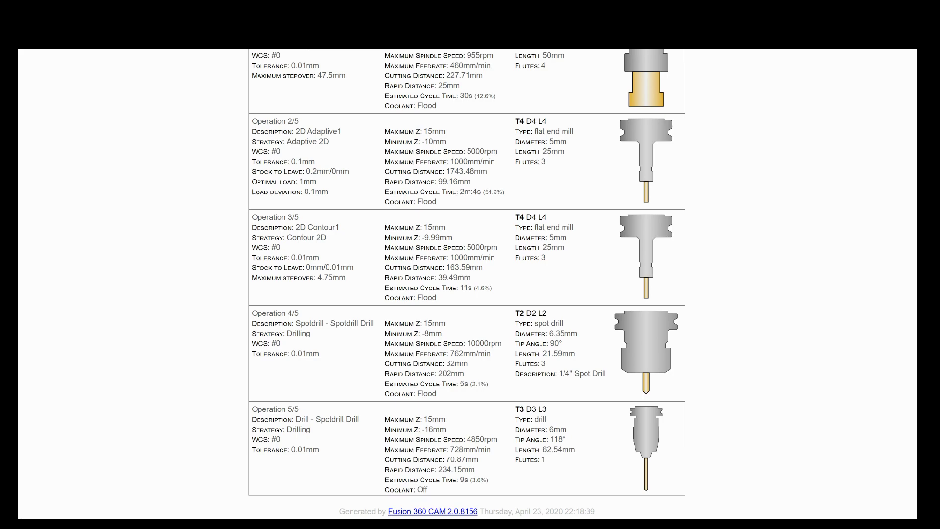
scroll(467, 284, "up", 15)
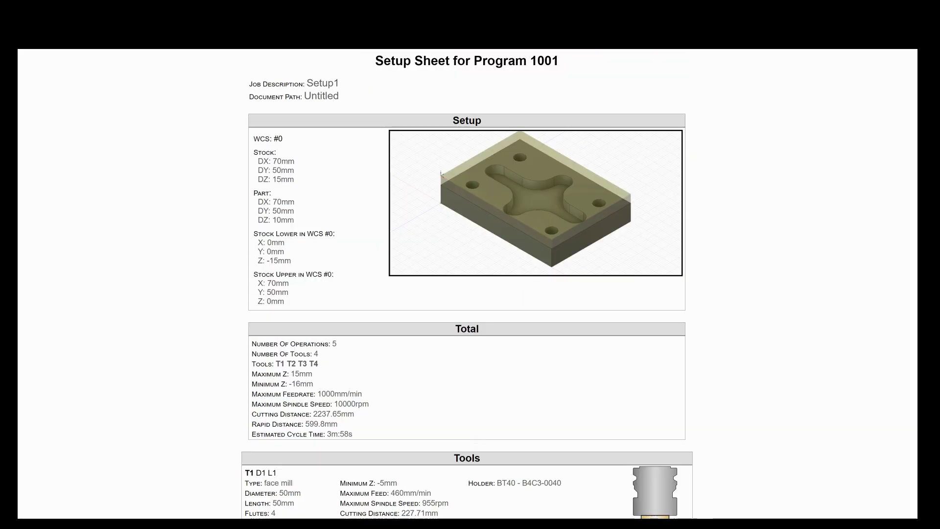
scroll(467, 284, "down", 15)
scroll(467, 284, "up", 15)
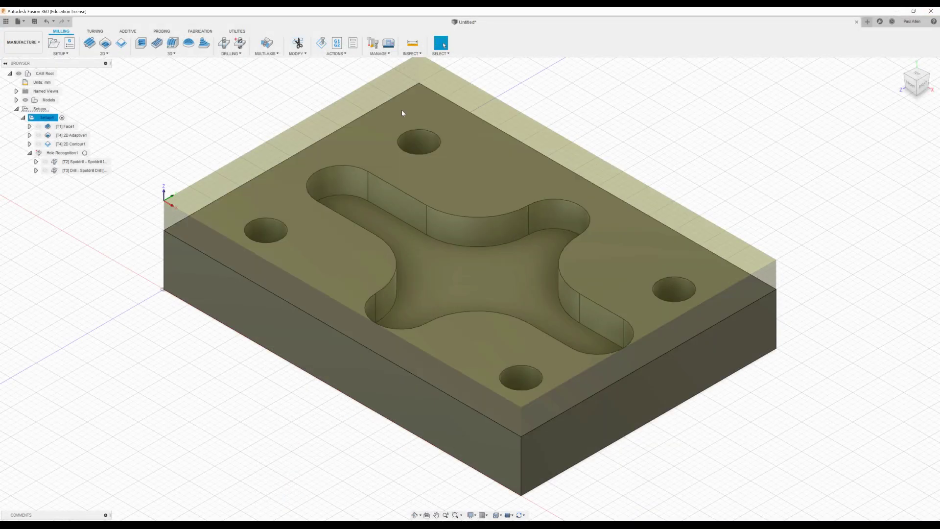
Step: Post-process Setup1 using the Milling and Fanuc filters with the fanuc incremental post, and save the NC program as 1001 in the nc folder
left_click(338, 45)
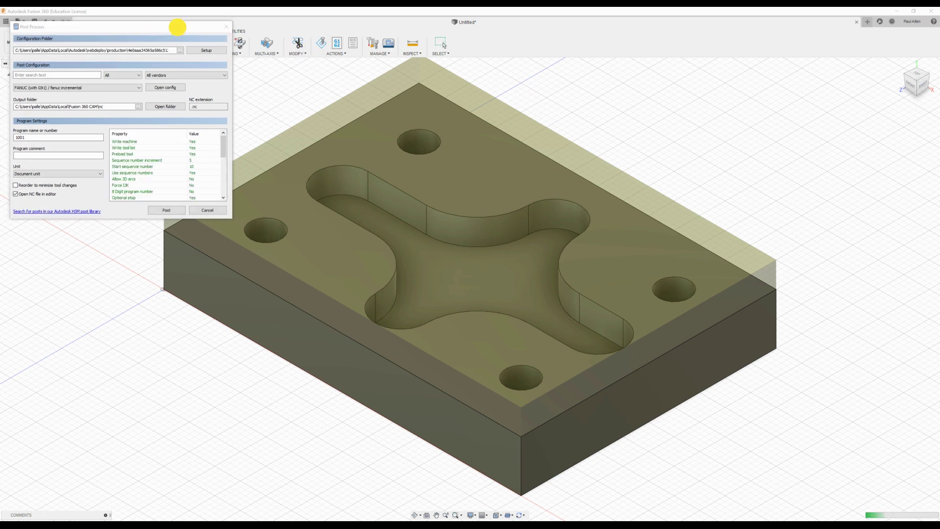
left_click_drag(181, 25, 457, 101)
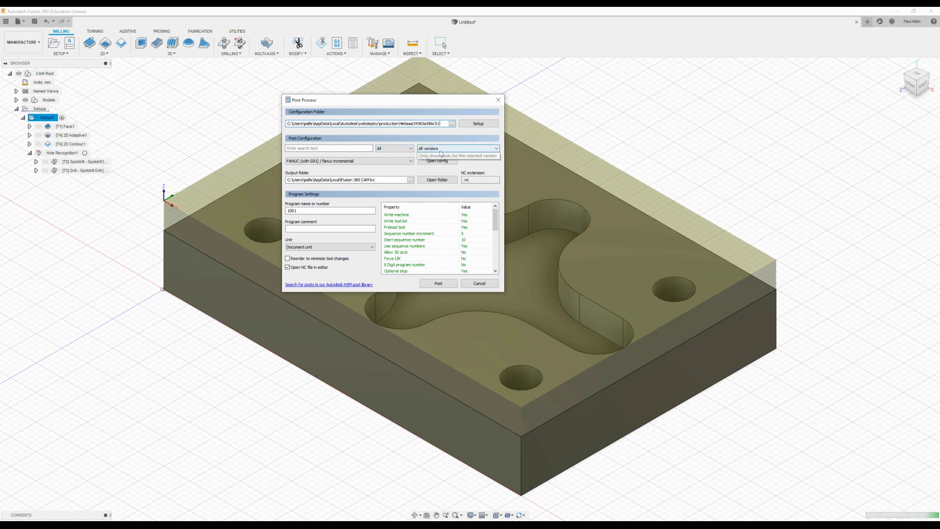
left_click(412, 149)
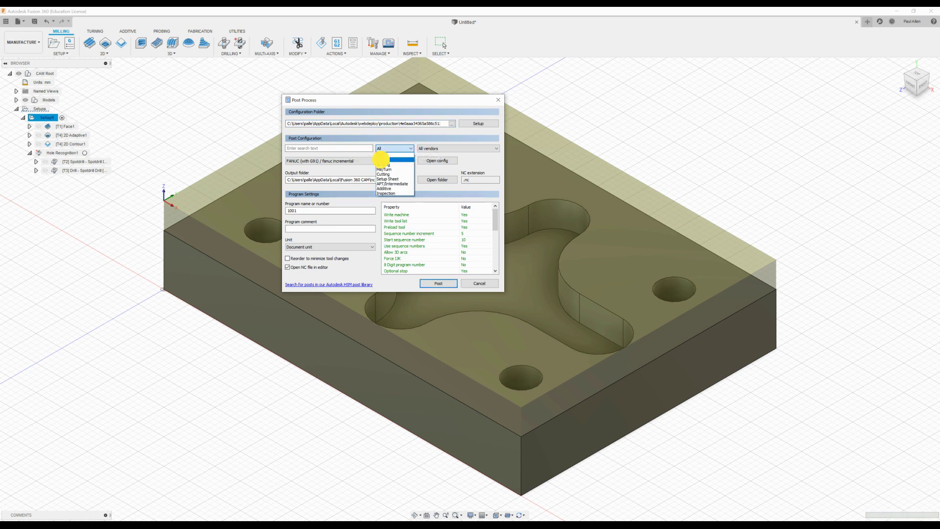
left_click(383, 159)
left_click(426, 148)
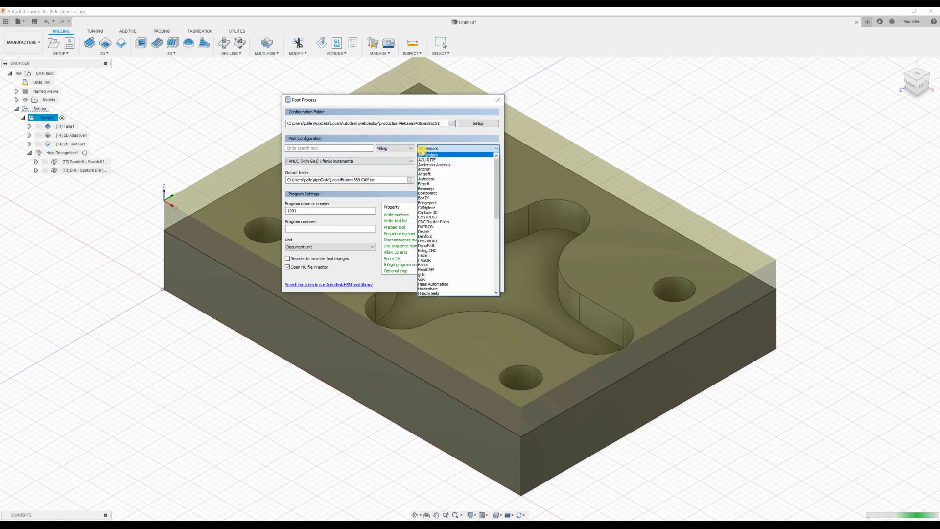
left_click(444, 265)
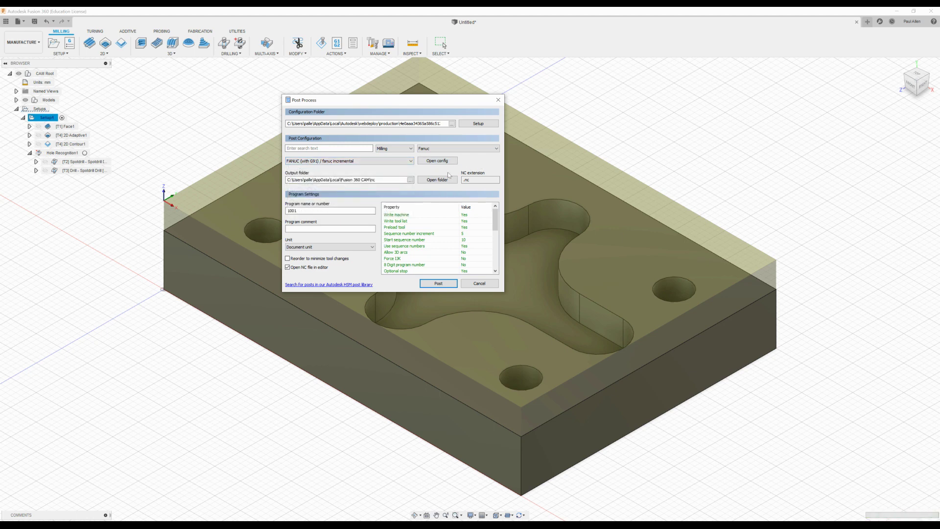
left_click(447, 285)
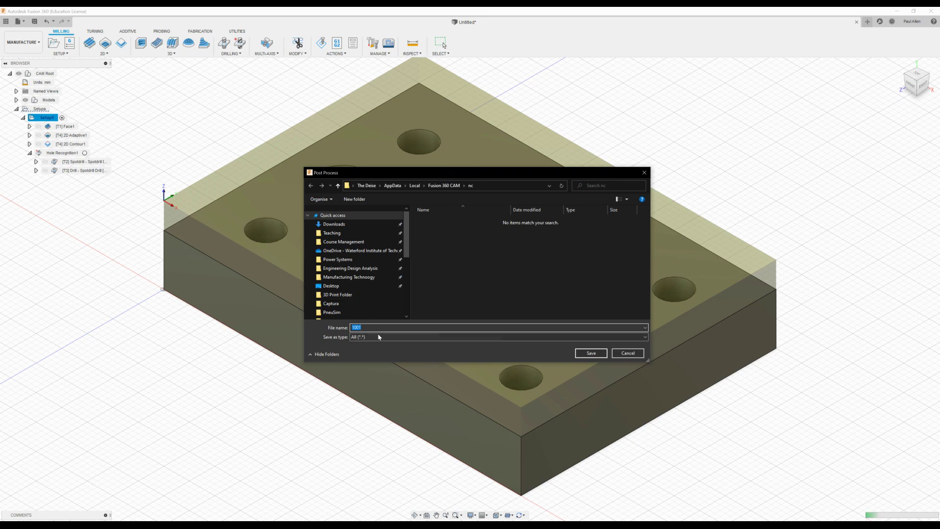
left_click(588, 354)
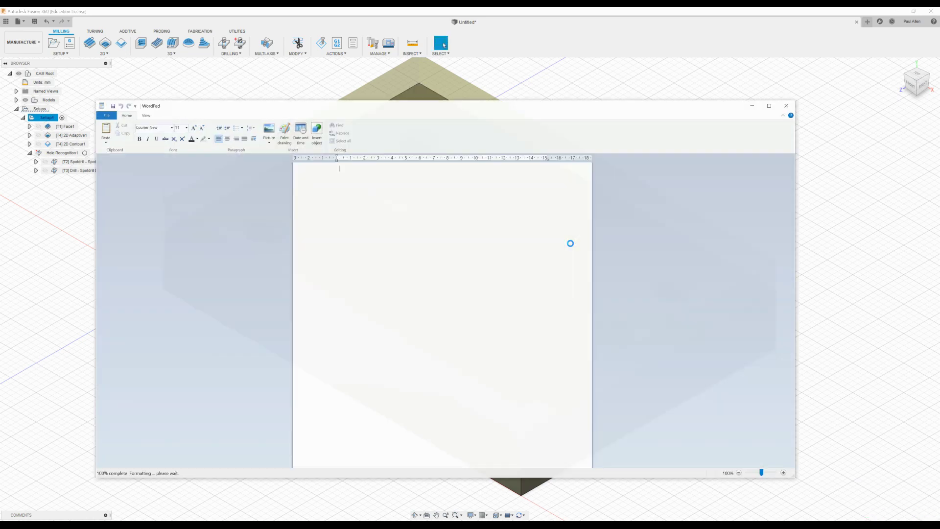
Step: Inspect the posted G-code for program 1001 in the enlarged WordPad window, including the facing and adaptive sections, and close the file
left_click(770, 105)
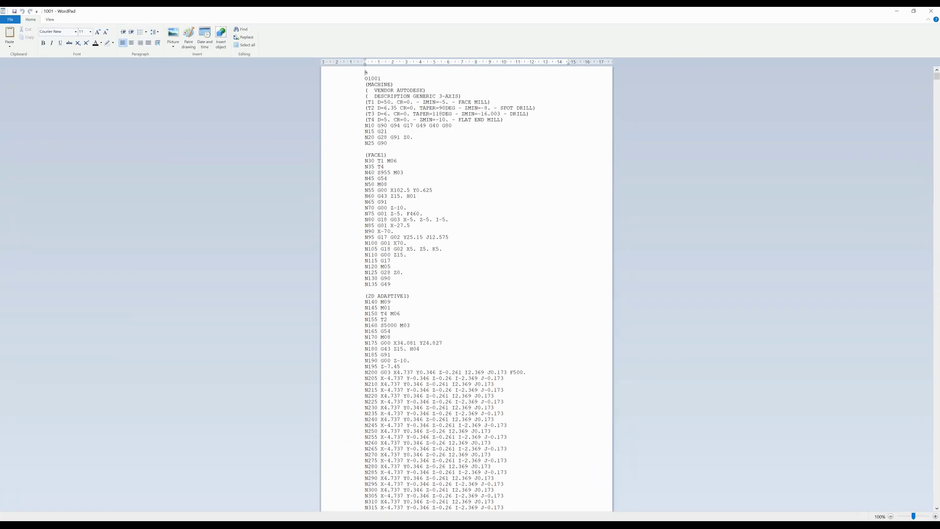
scroll(465, 289, "down", 20)
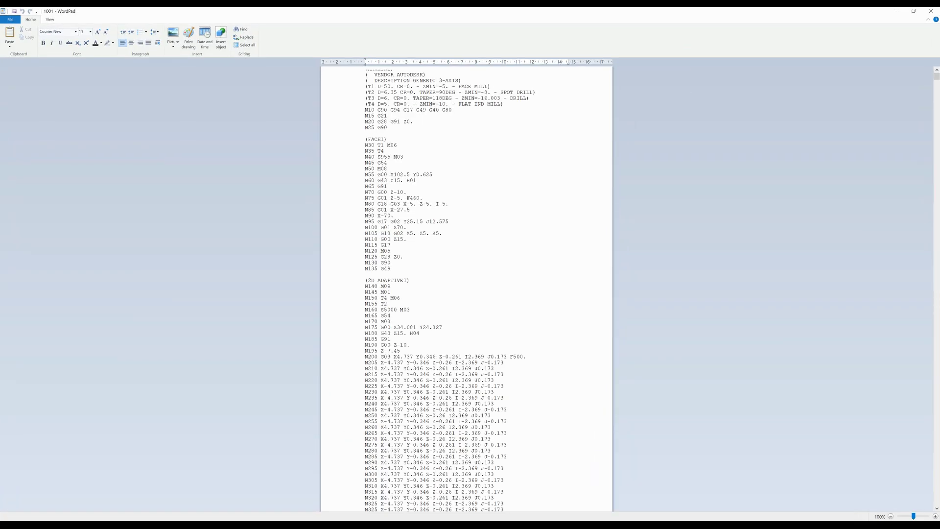
scroll(465, 289, "down", 20)
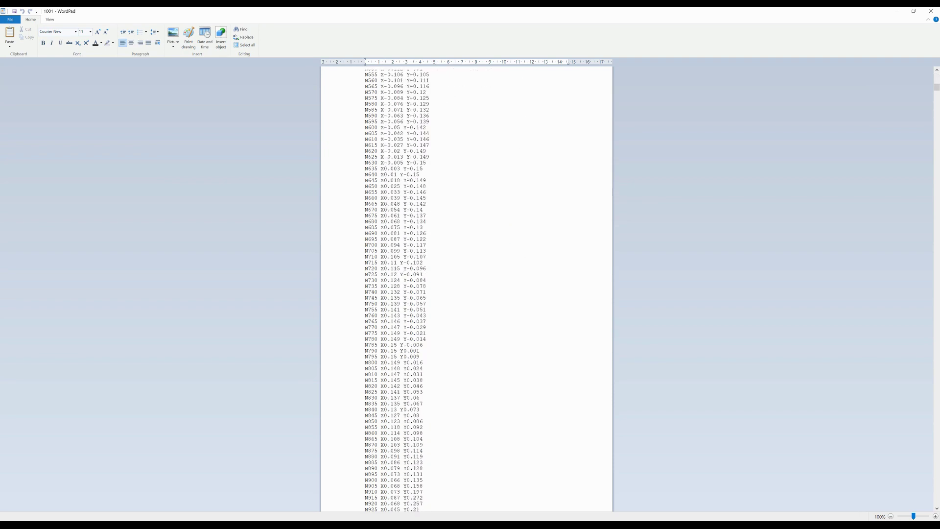
scroll(465, 289, "up", 20)
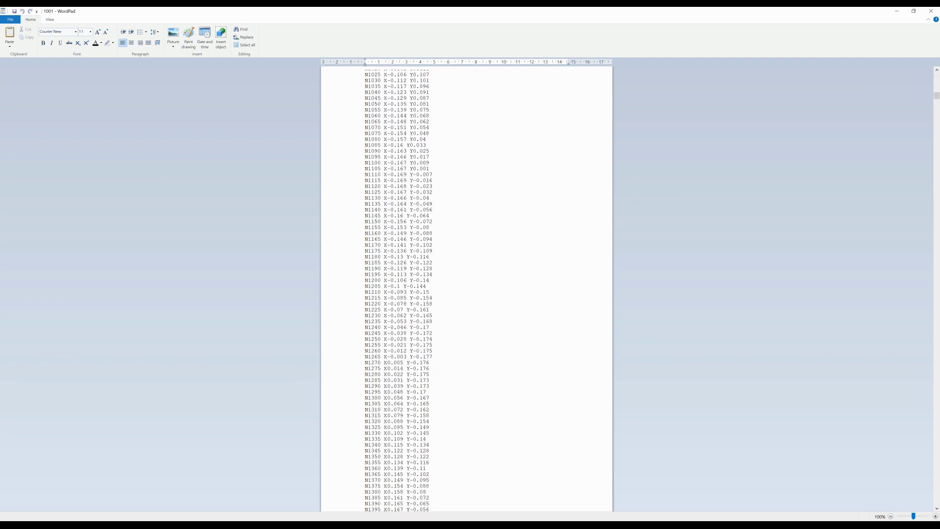
scroll(465, 289, "up", 20)
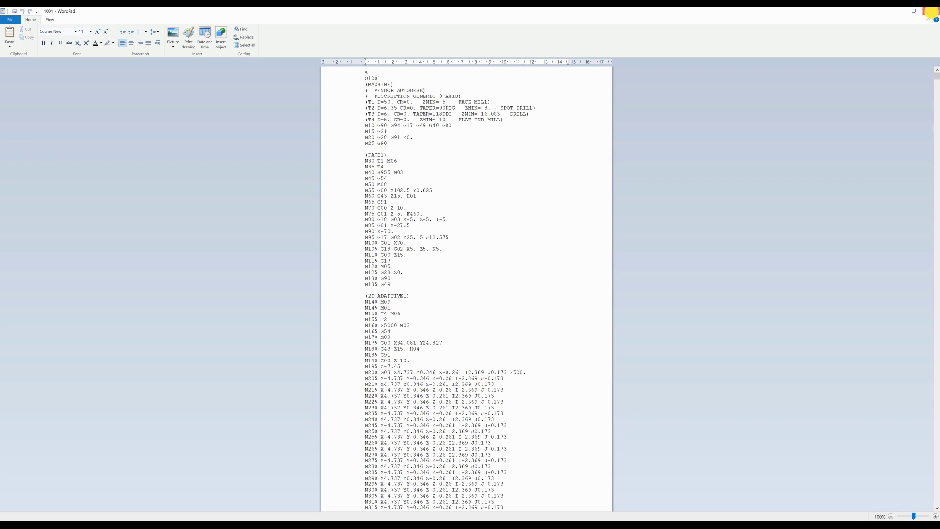
left_click(931, 11)
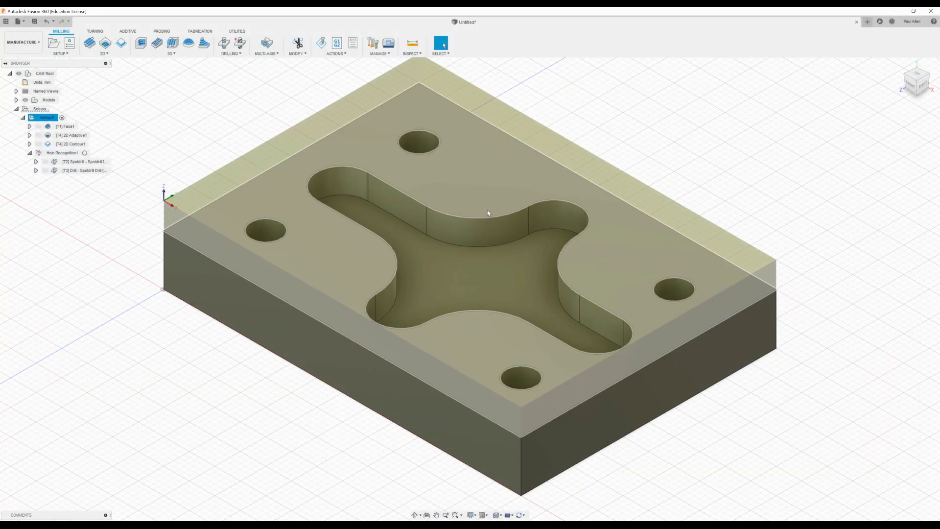